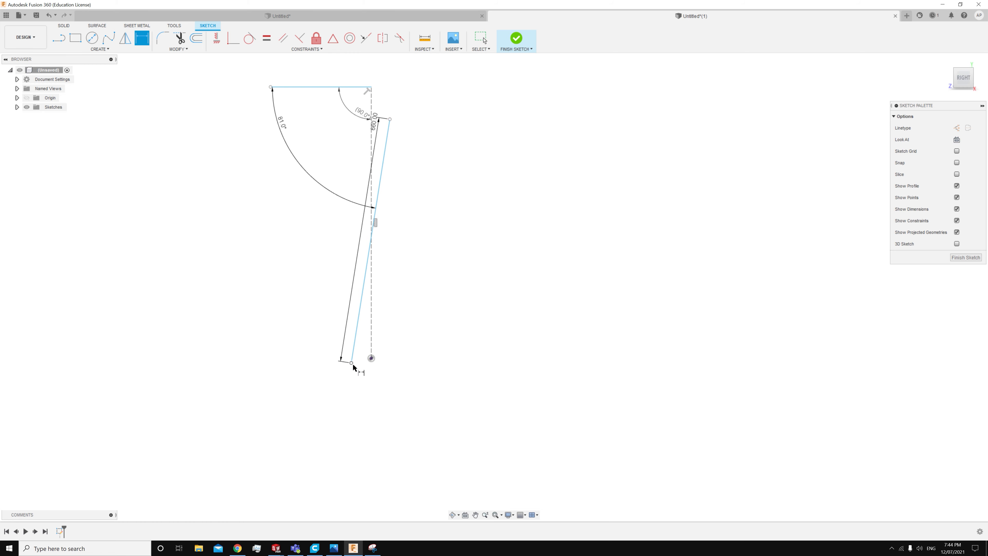
# Dimension the horizontal distance from the slanted line's lower endpoint to the origin as 210 mm
pyautogui.click(352, 364)
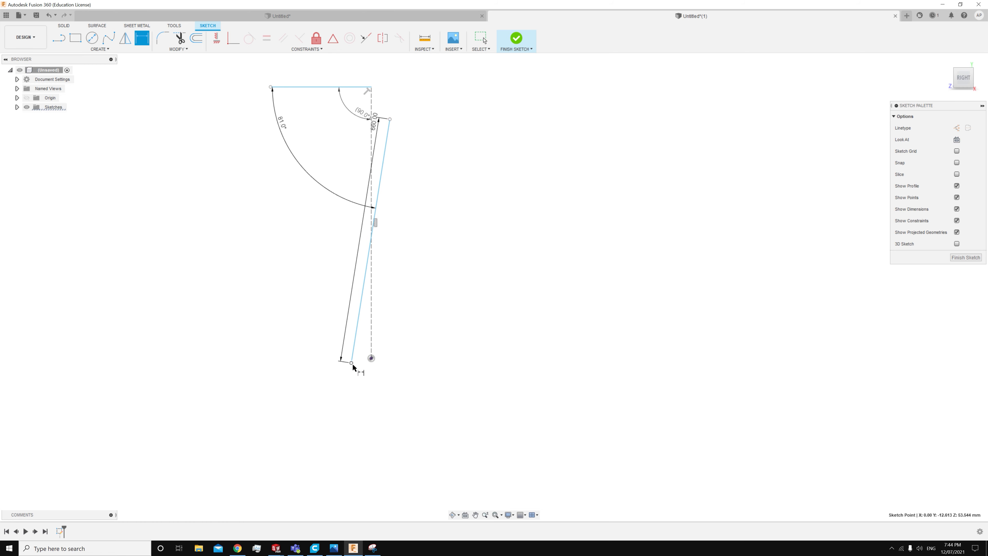
pyautogui.click(371, 359)
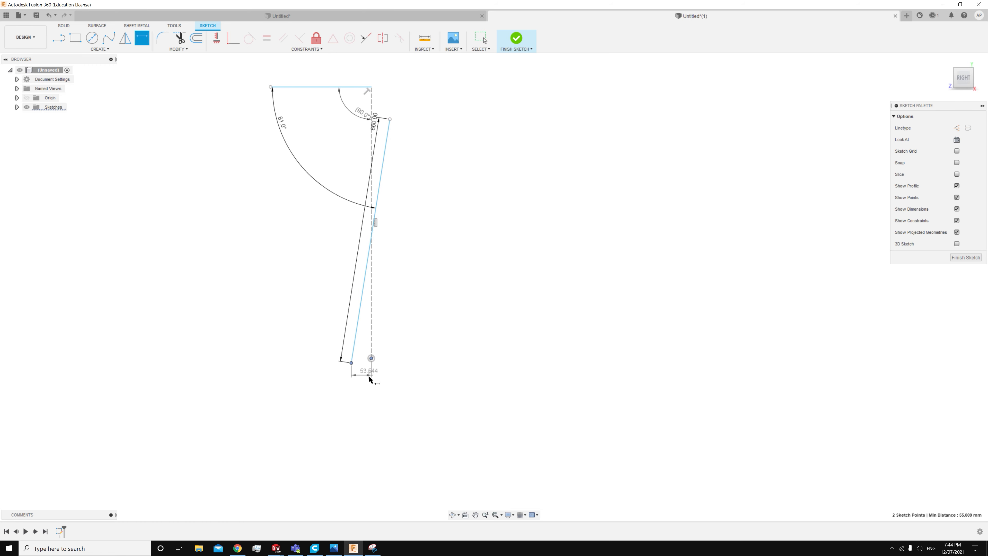
pyautogui.click(366, 422)
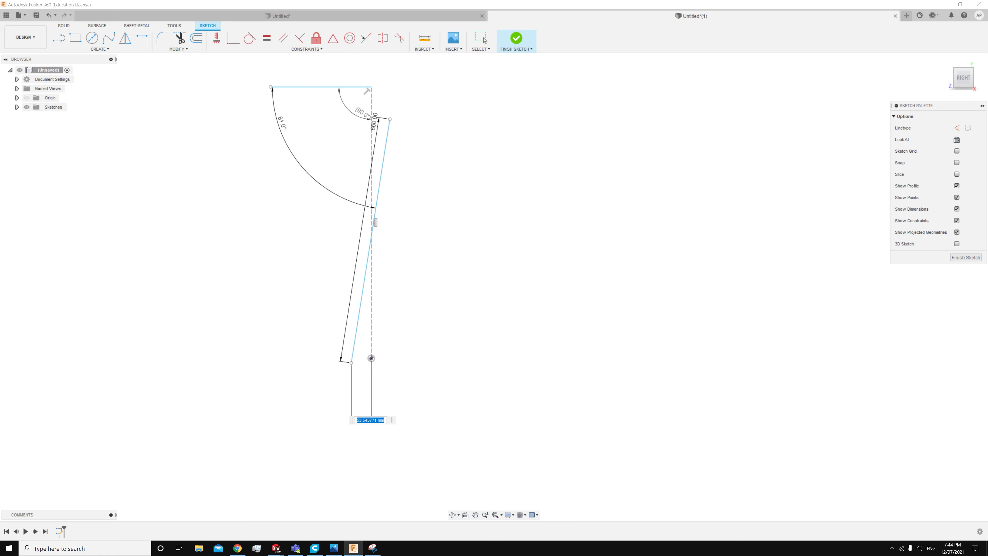
pyautogui.write('210mm')
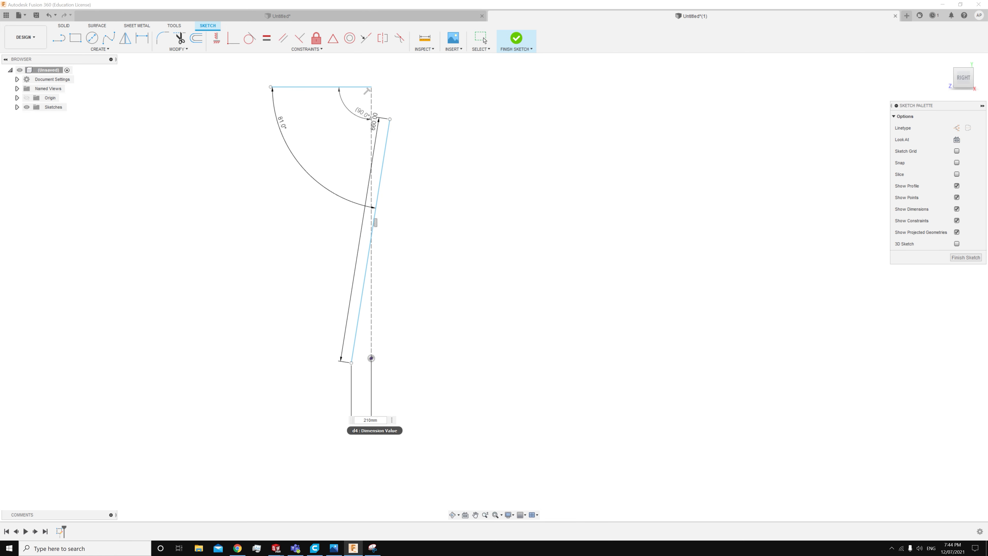
pyautogui.press('Return')
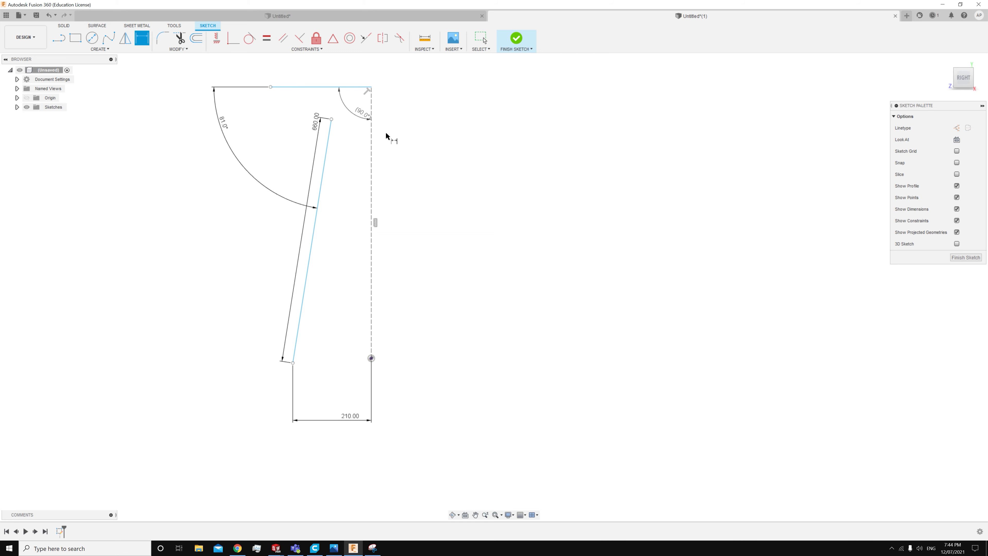
# Draw a horizontal line about 44 mm long from the slanted line's lower endpoint toward the dashed centre line
pyautogui.scroll(2, 406, 151)
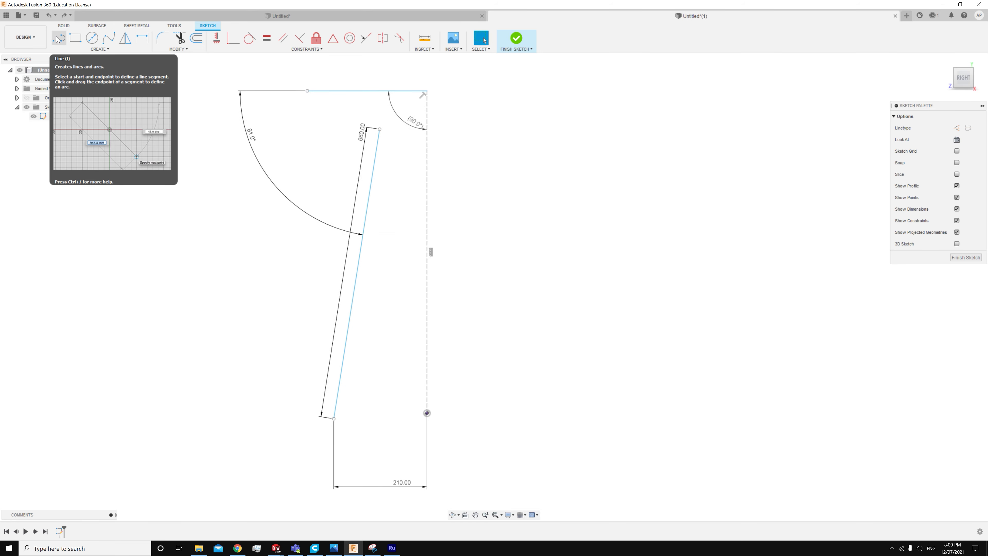
pyautogui.click(58, 39)
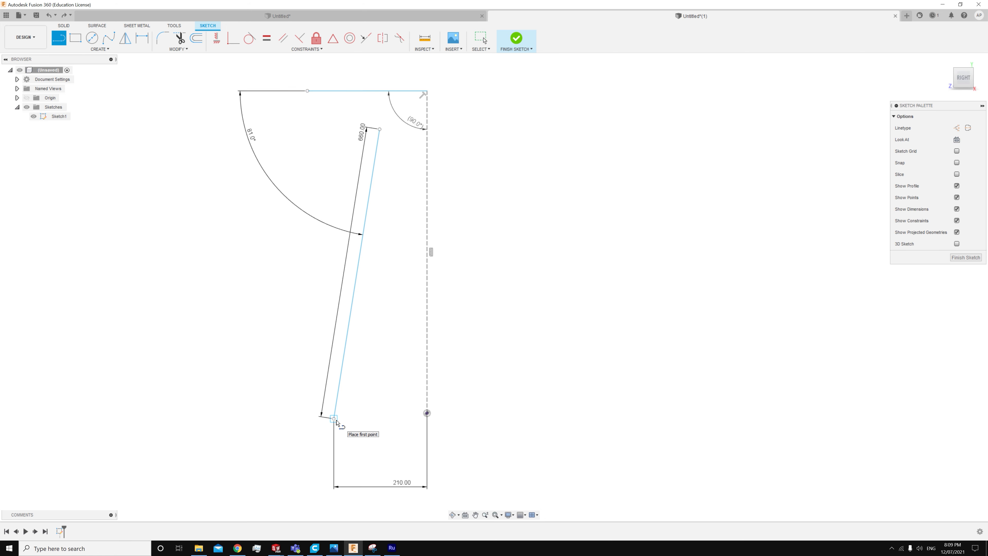
pyautogui.scroll(2, 337, 423)
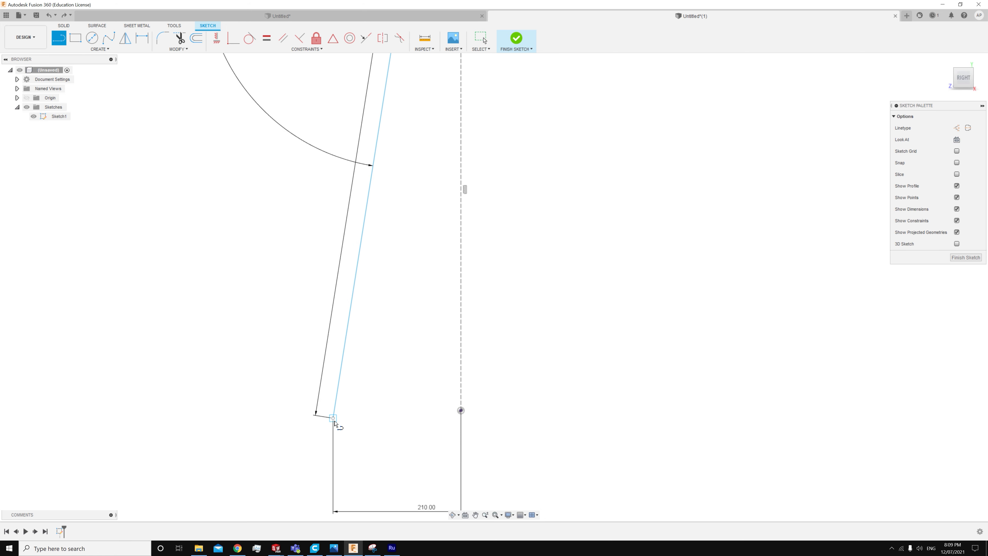
pyautogui.click(334, 420)
pyautogui.scroll(2, 360, 420)
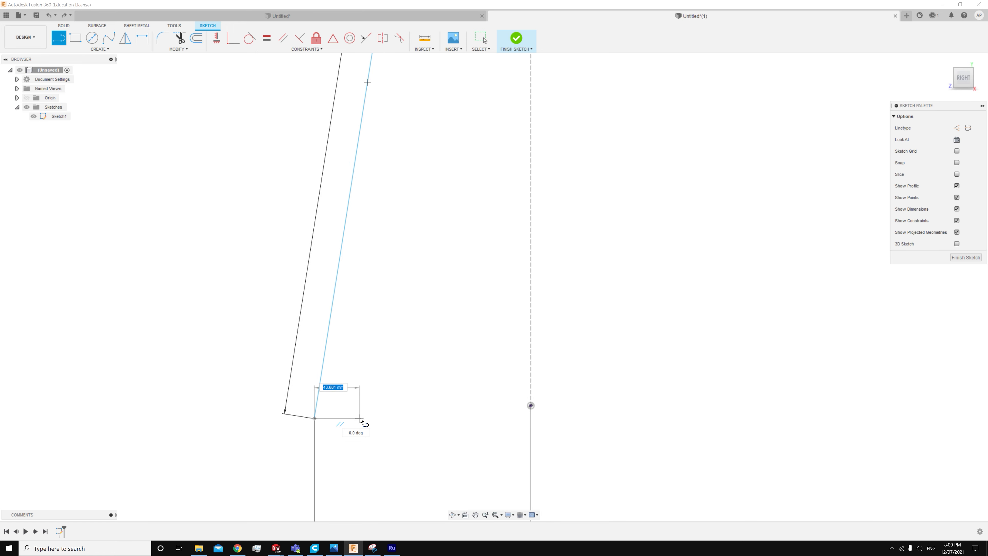
pyautogui.click(360, 418)
pyautogui.press('Escape')
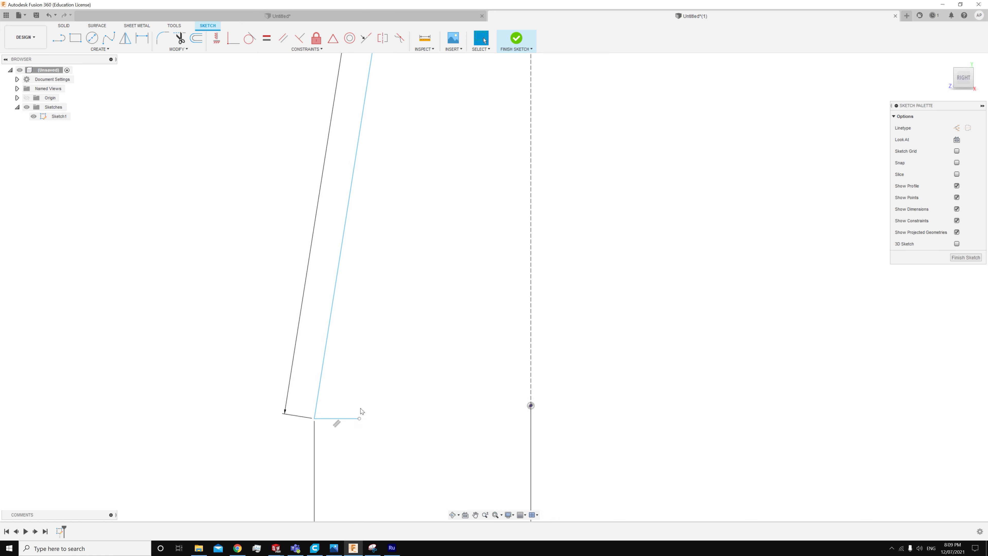
# Draw a short horizontal line from the slanted line's upper endpoint toward the dashed centre line
pyautogui.click(63, 42)
pyautogui.scroll(-5, 361, 230)
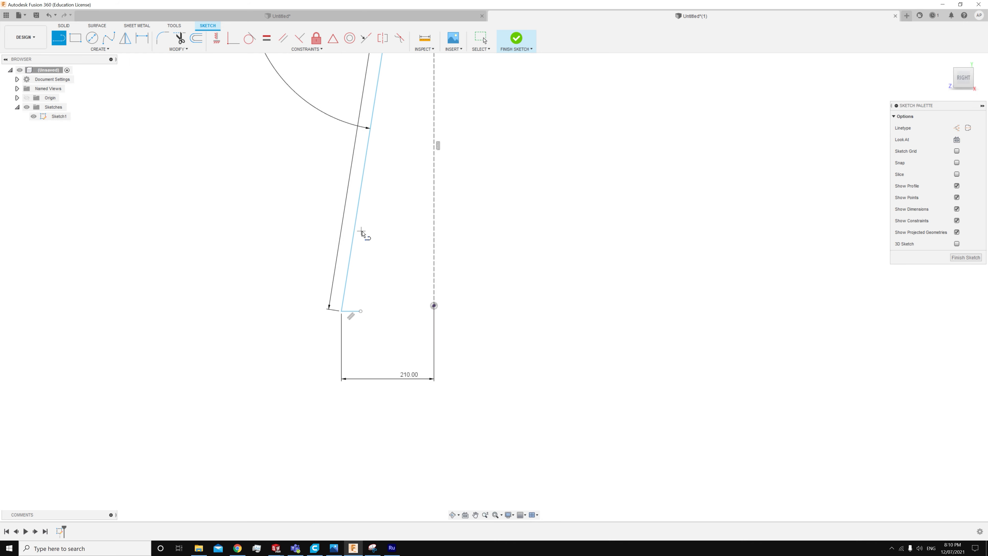
pyautogui.click(383, 60)
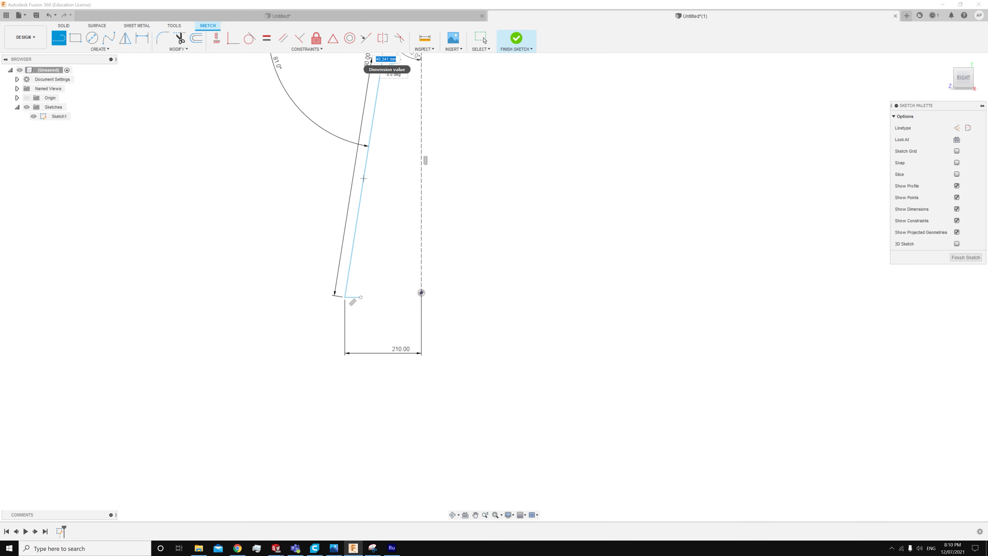
pyautogui.scroll(3, 389, 68)
pyautogui.scroll(-4, 400, 72)
pyautogui.scroll(1, 392, 73)
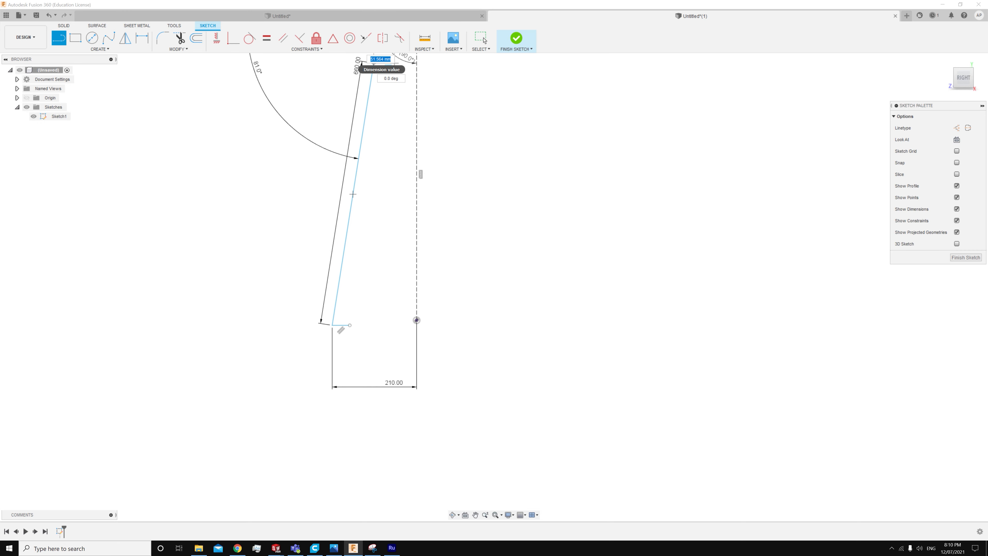
pyautogui.scroll(-4, 397, 77)
pyautogui.scroll(5, 401, 84)
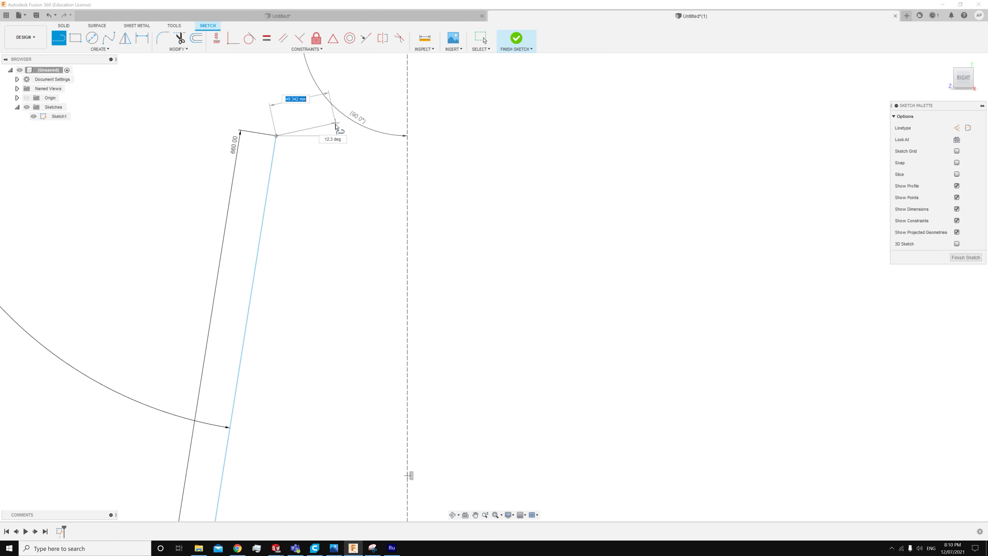
pyautogui.click(388, 90)
pyautogui.scroll(-4, 249, 96)
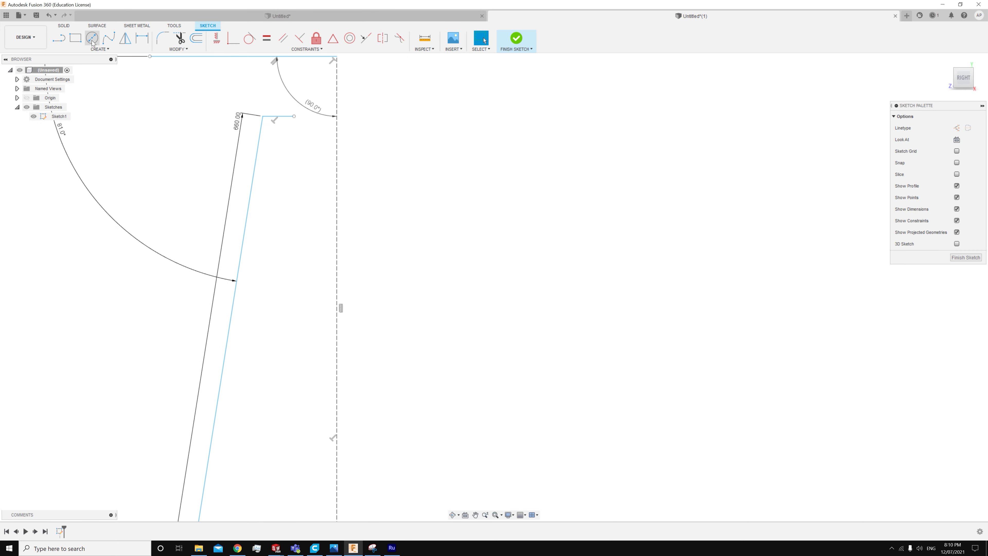
# Close the leg profile with a line joining the free ends of the upper and lower horizontal lines
pyautogui.click(294, 116)
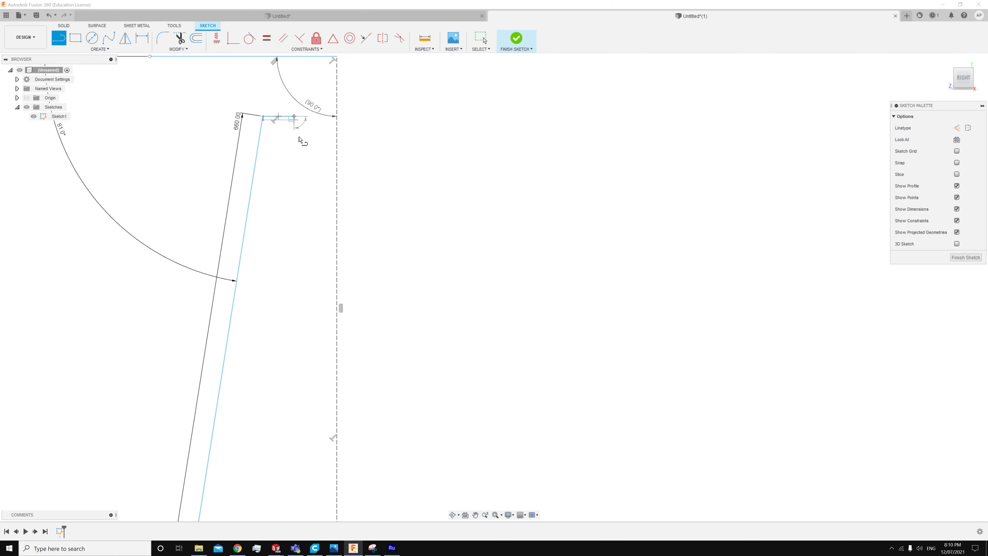
pyautogui.scroll(-3, 292, 203)
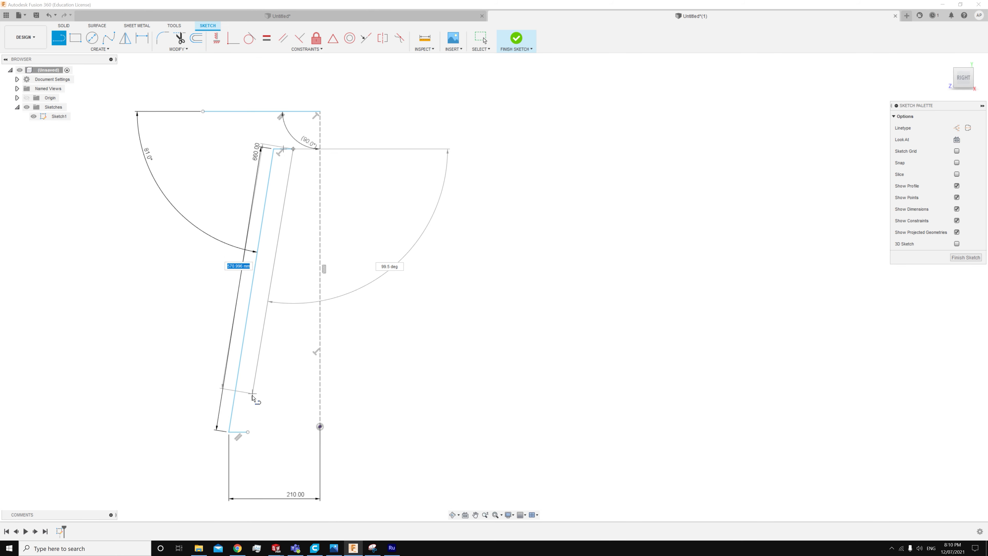
pyautogui.click(249, 433)
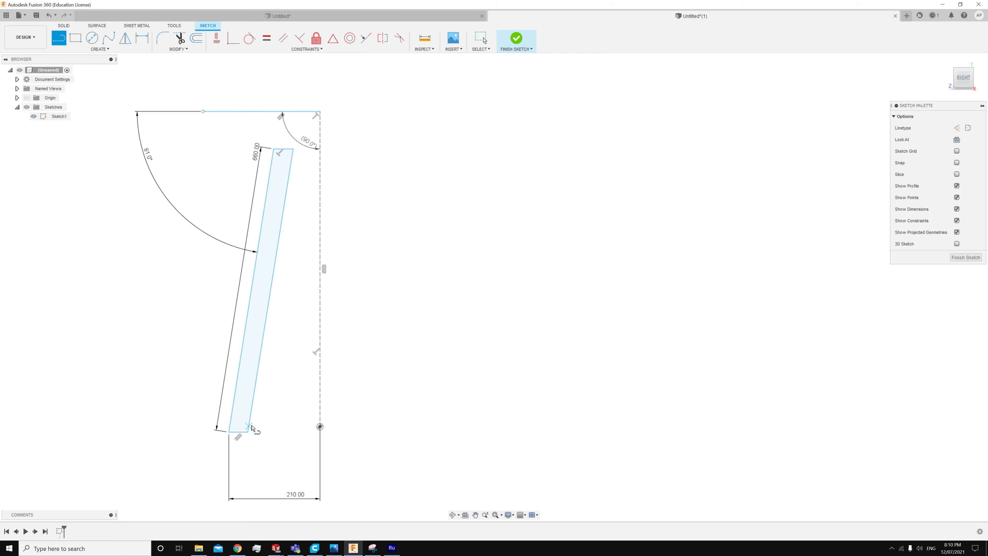
pyautogui.press('Escape')
# Dimension the perpendicular distance from the leg's upper outer corner to its inner slanted edge as 42 mm
pyautogui.scroll(2, 280, 178)
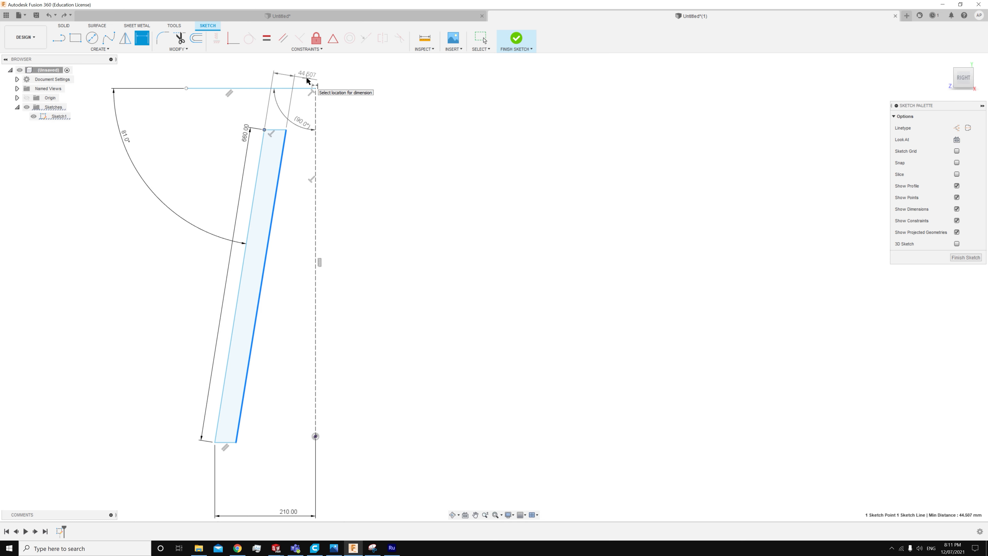
pyautogui.press('Escape')
pyautogui.scroll(3, 305, 102)
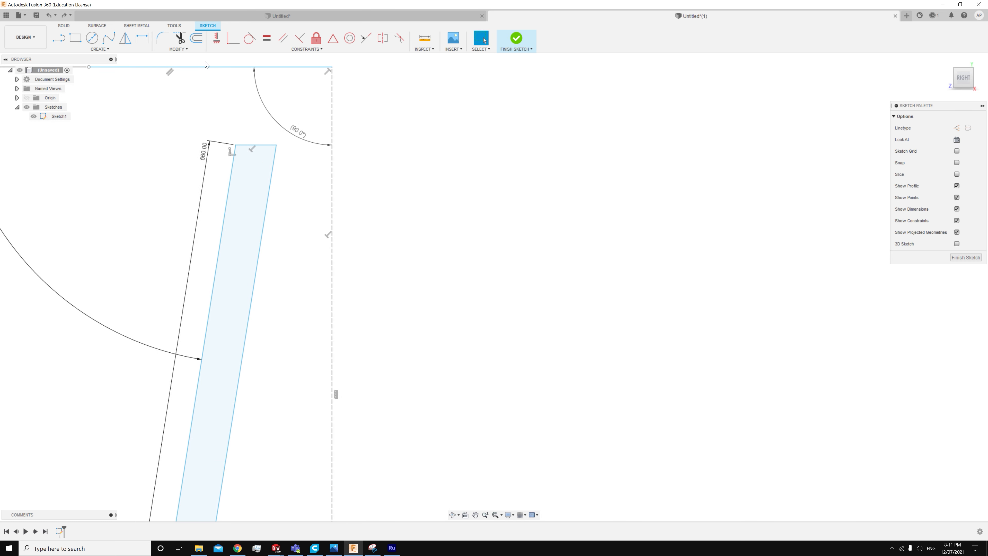
pyautogui.click(147, 42)
pyautogui.click(276, 176)
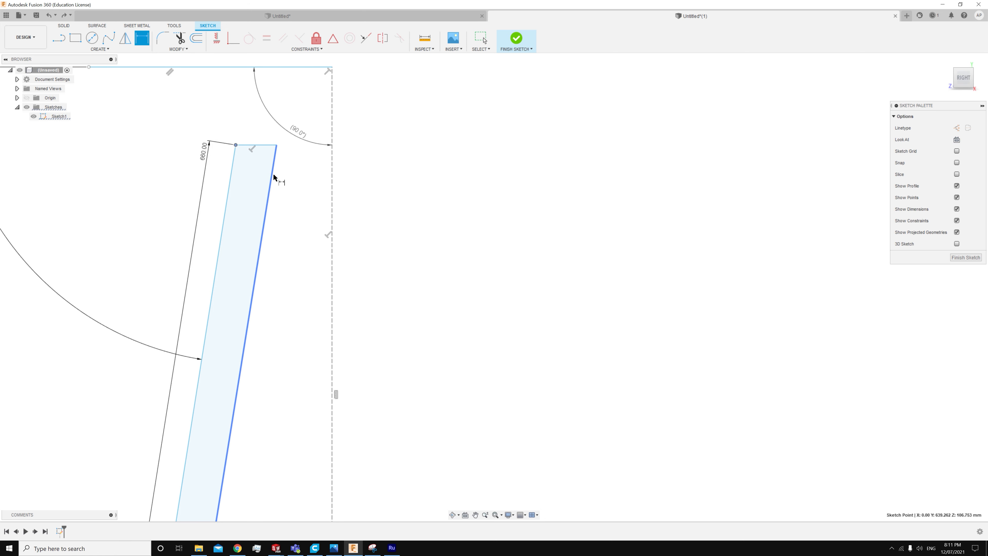
pyautogui.scroll(-3, 283, 158)
pyautogui.click(305, 83)
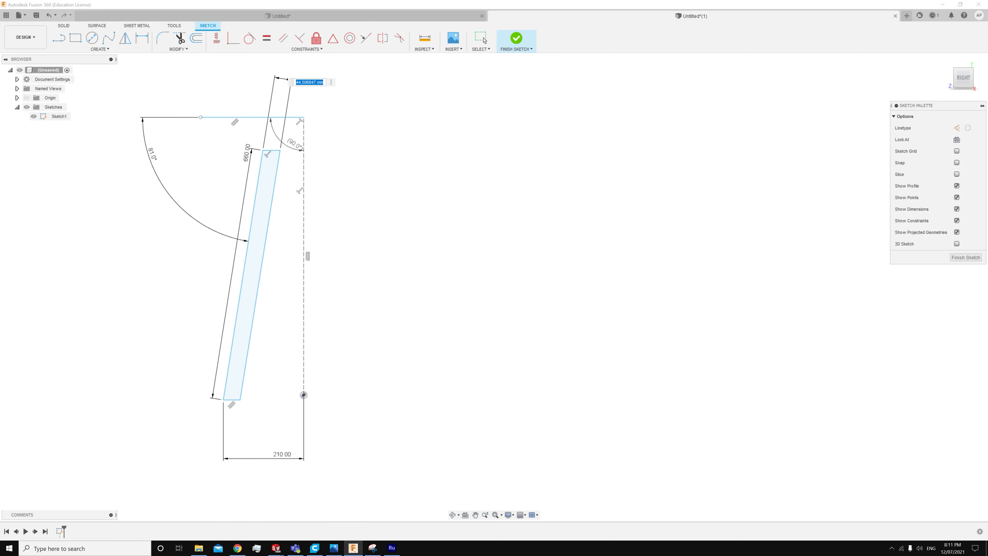
pyautogui.press('BackSpace')
pyautogui.write('42mm')
pyautogui.press('Return')
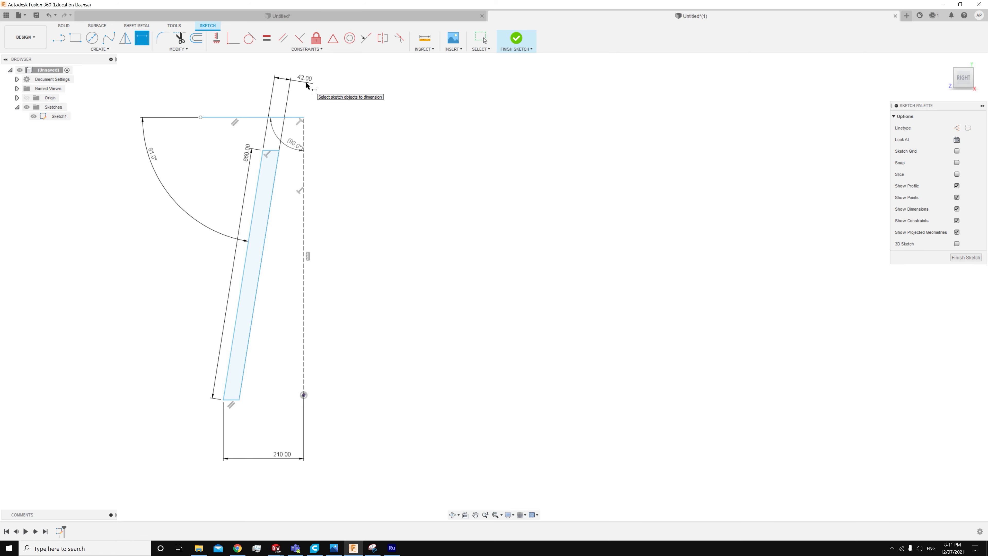
# Dimension the perpendicular distance from the leg's lower inner corner to its outer slanted edge as 42 mm
pyautogui.scroll(5, 235, 391)
pyautogui.click(247, 409)
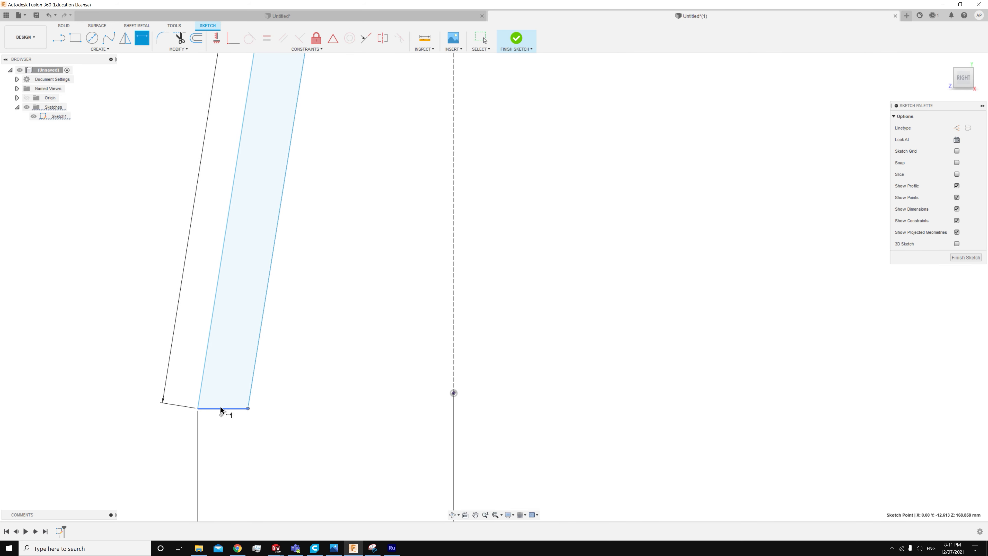
pyautogui.click(200, 400)
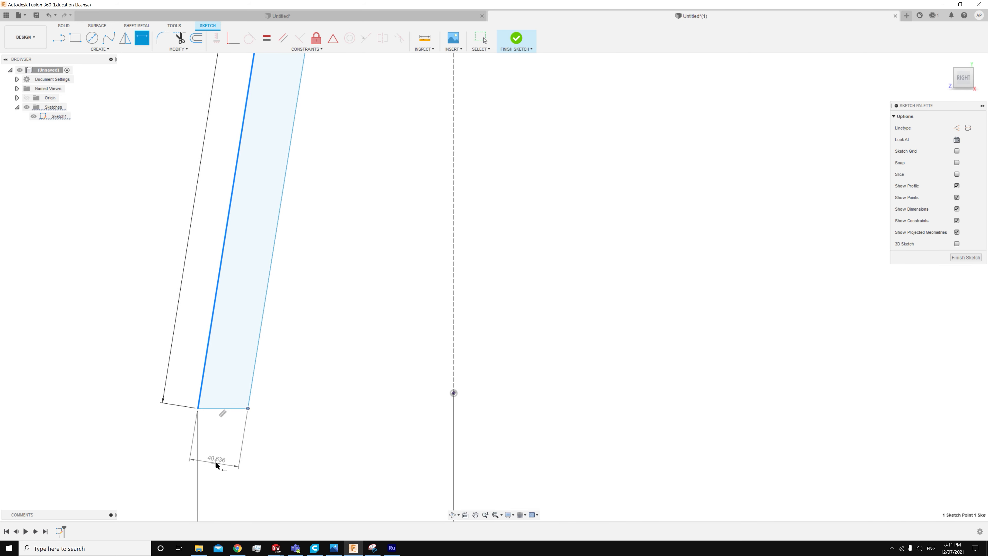
pyautogui.click(216, 460)
pyautogui.write('42mm')
pyautogui.press('Return')
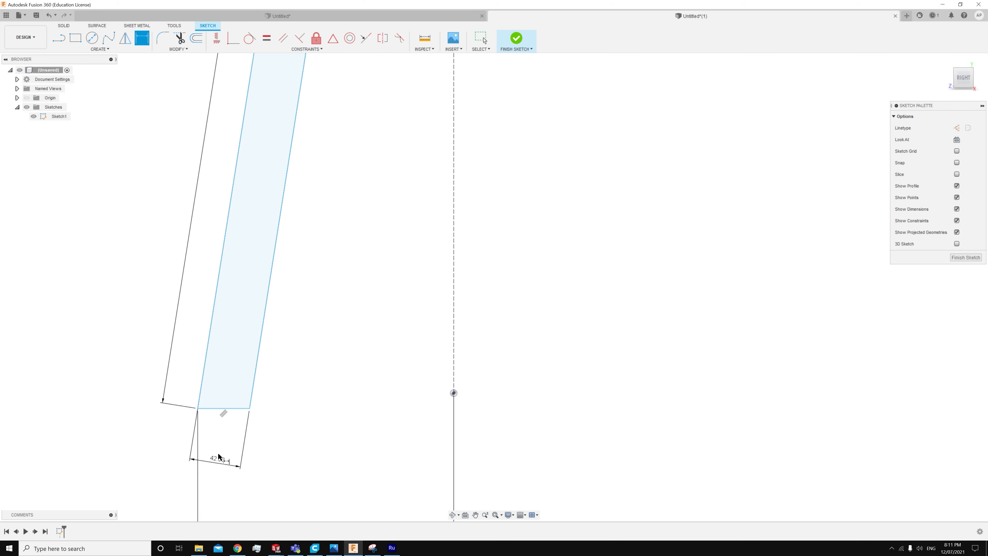
pyautogui.scroll(-6, 257, 362)
pyautogui.scroll(5, 276, 314)
pyautogui.press('Escape')
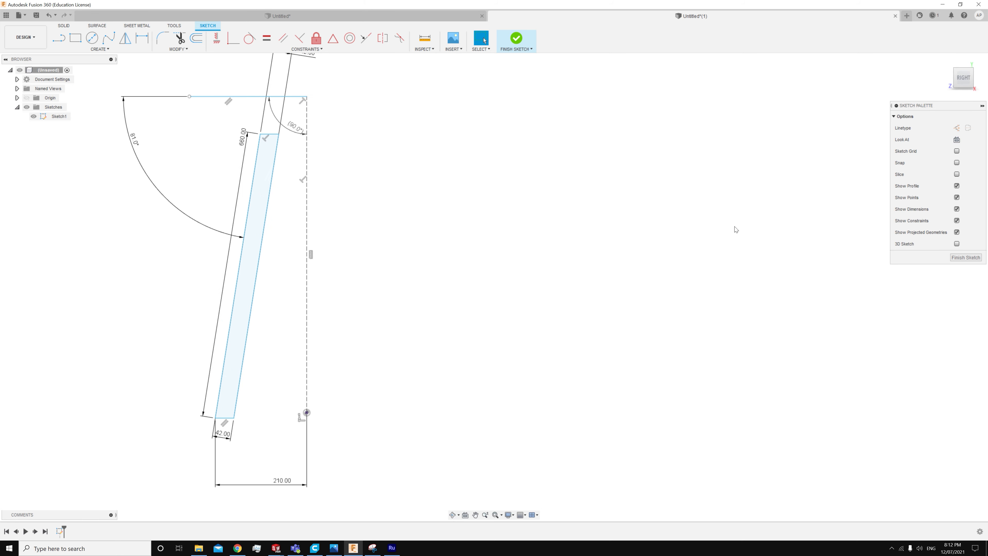
# Mirror the four edges of the closed leg profile about the vertical dashed centre line
pyautogui.click(136, 50)
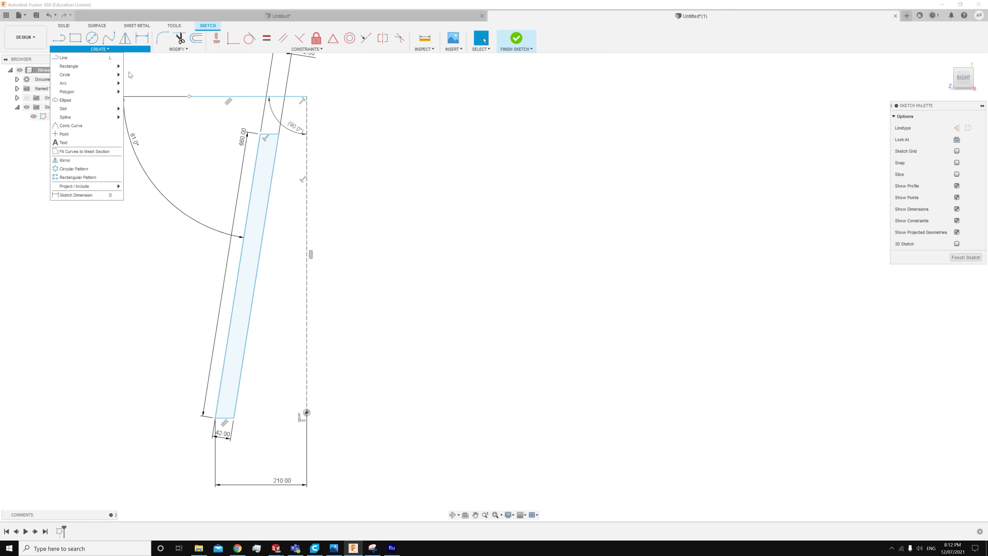
pyautogui.click(101, 163)
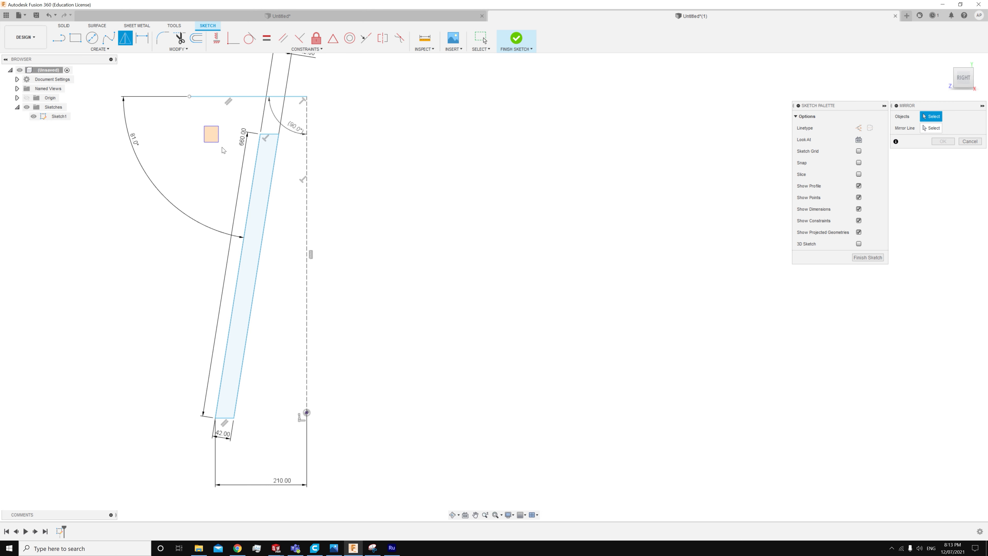
pyautogui.moveTo(223, 150); pyautogui.dragTo(284, 447)
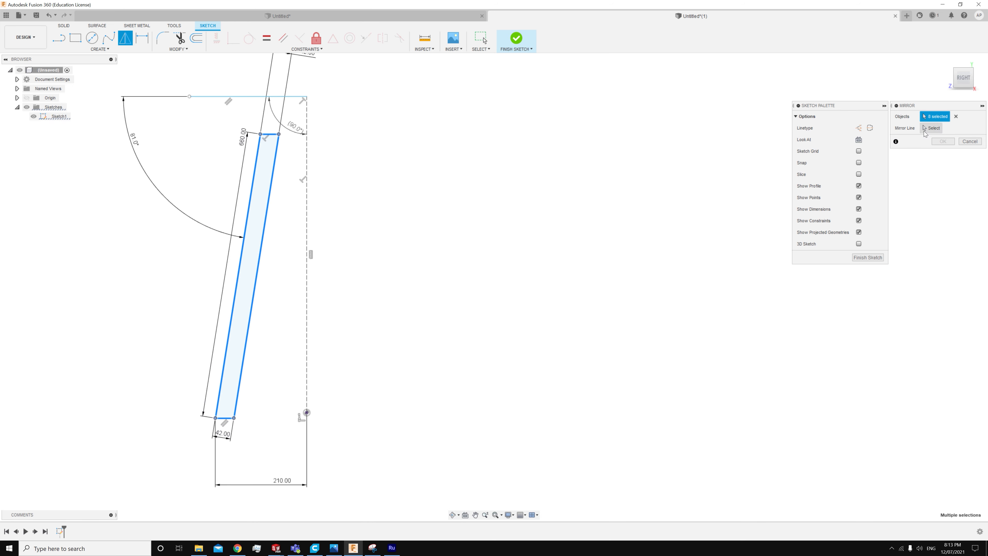
pyautogui.click(307, 166)
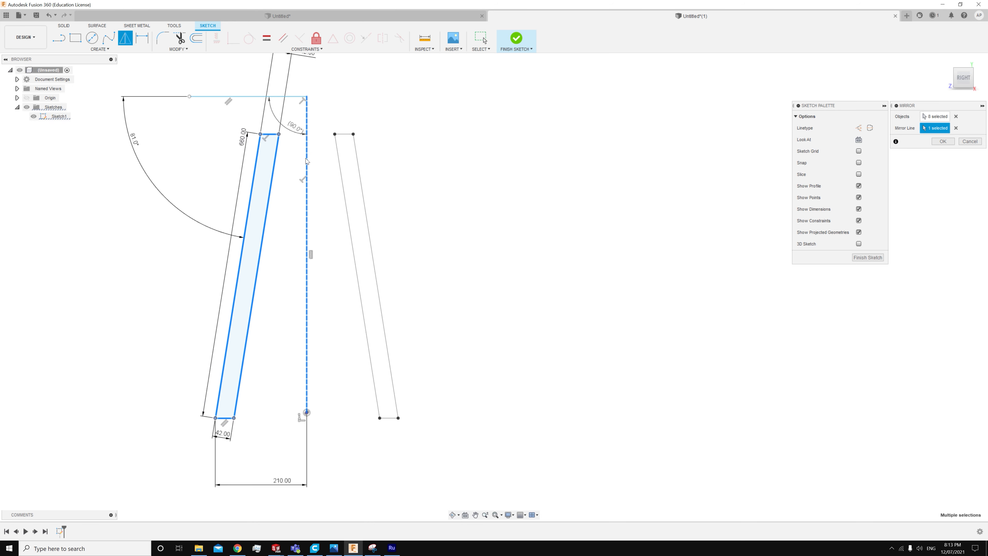
pyautogui.click(943, 141)
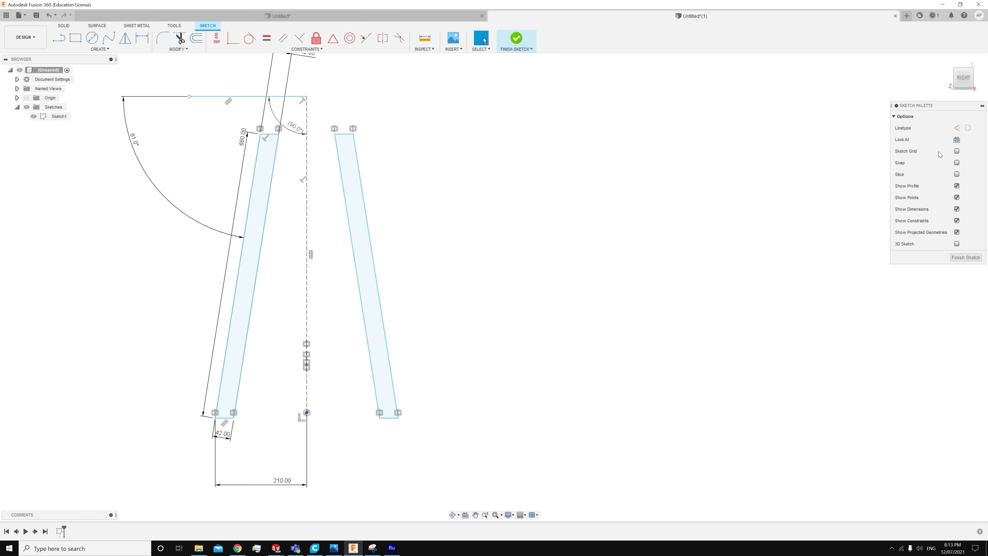
# Extrude both mirrored leg profiles together by 42 mm as a new component
pyautogui.click(64, 25)
pyautogui.click(75, 38)
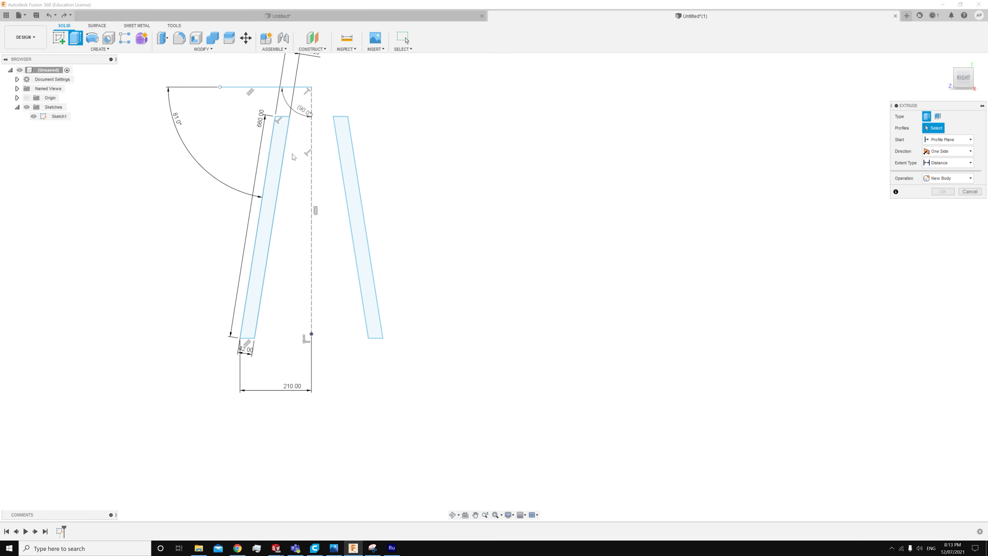
pyautogui.click(283, 159)
pyautogui.click(351, 145)
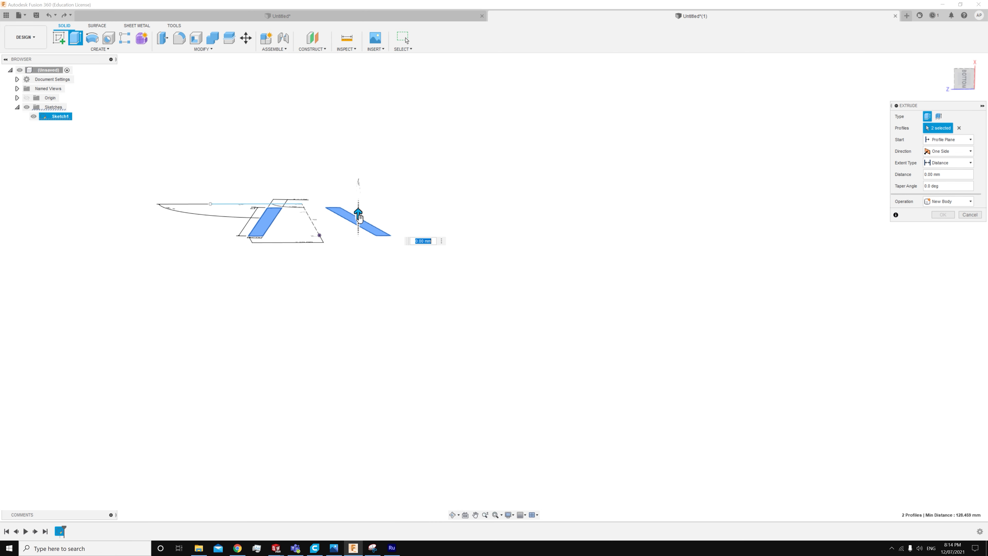
pyautogui.moveTo(359, 216); pyautogui.dragTo(359, 208)
pyautogui.press('BackSpace')
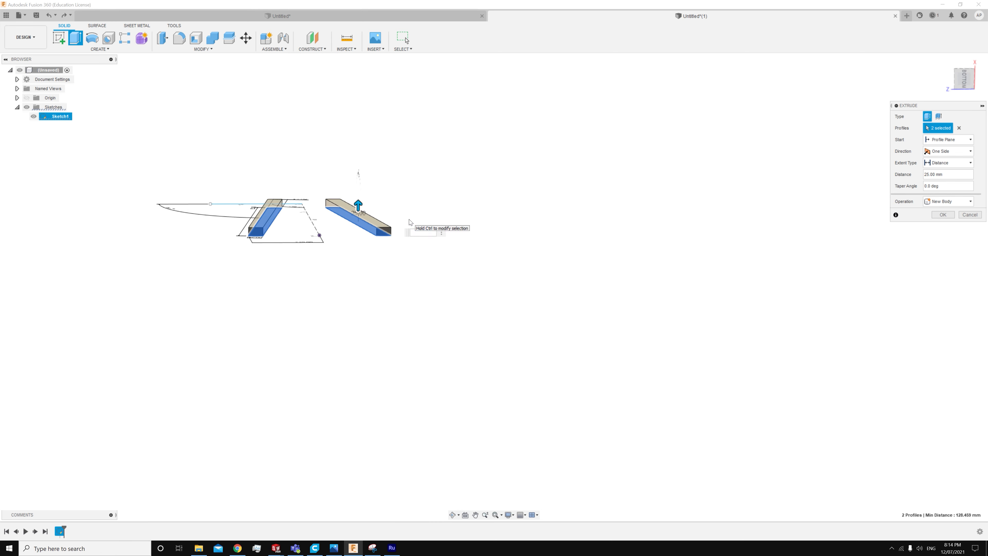
pyautogui.write('42mm')
pyautogui.press('Return')
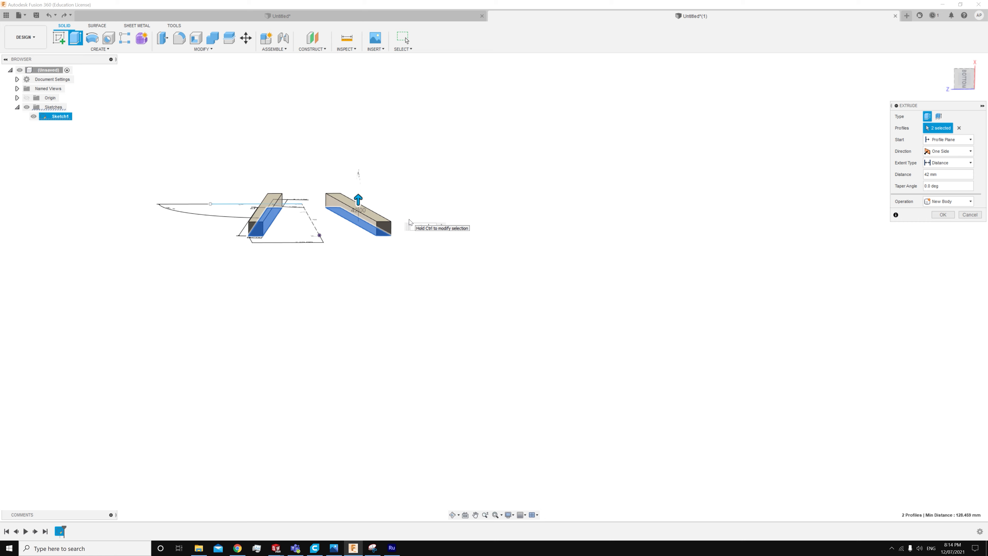
pyautogui.click(932, 201)
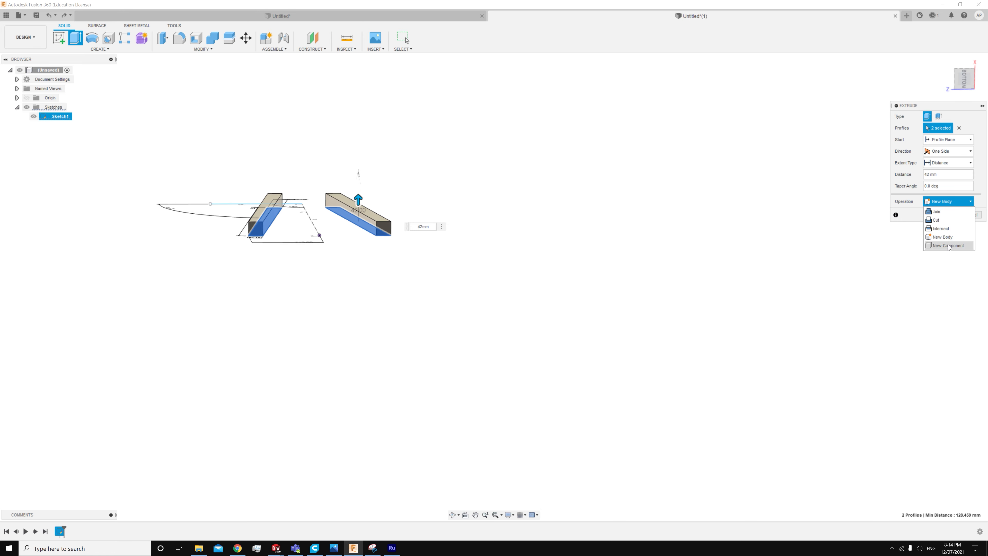
pyautogui.click(949, 246)
pyautogui.click(943, 215)
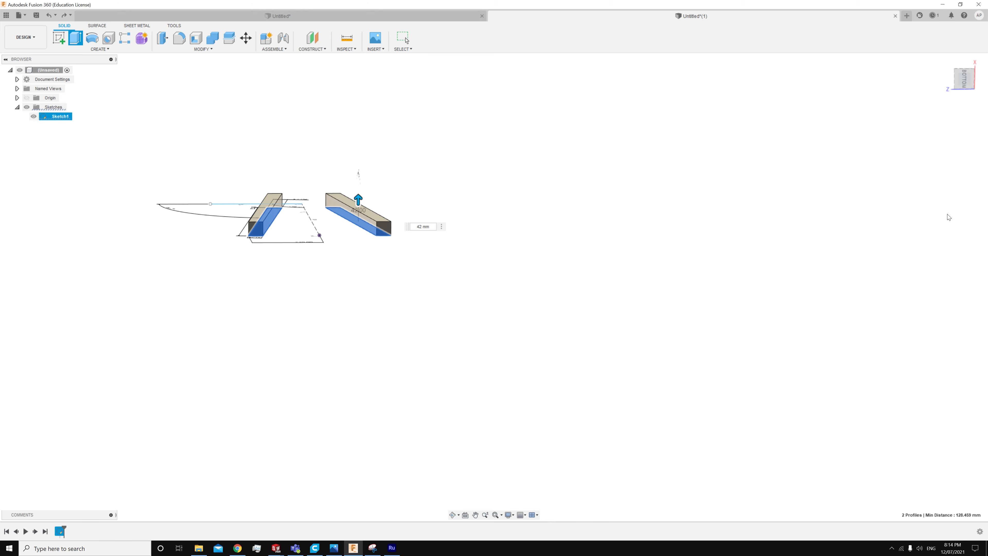
# Start a new sketch on the front face of the left leg, viewed straight from the Right side
pyautogui.keyDown('shift'); pyautogui.moveTo(454, 147); pyautogui.dragTo(448, 196, button='middle'); pyautogui.keyUp('shift')
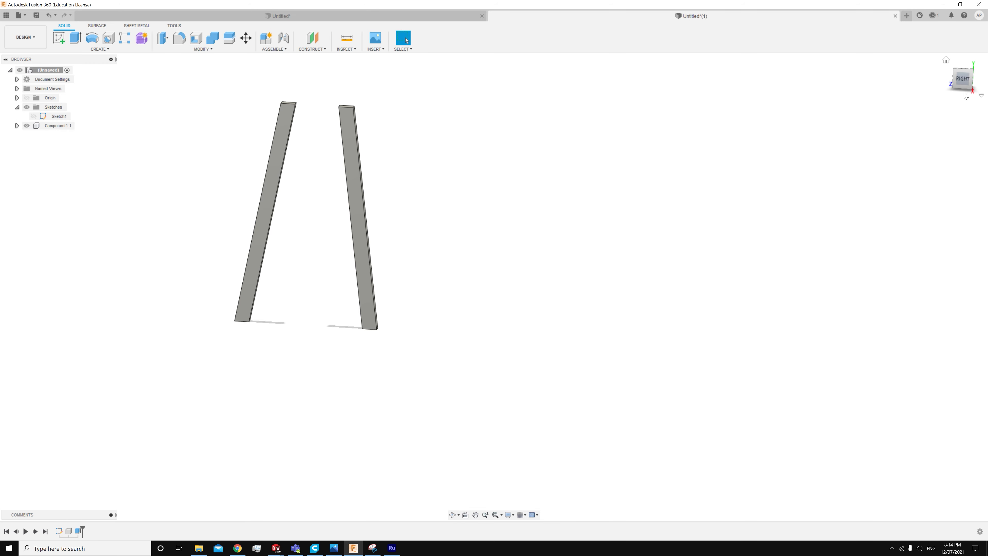
pyautogui.click(962, 78)
pyautogui.scroll(5, 282, 109)
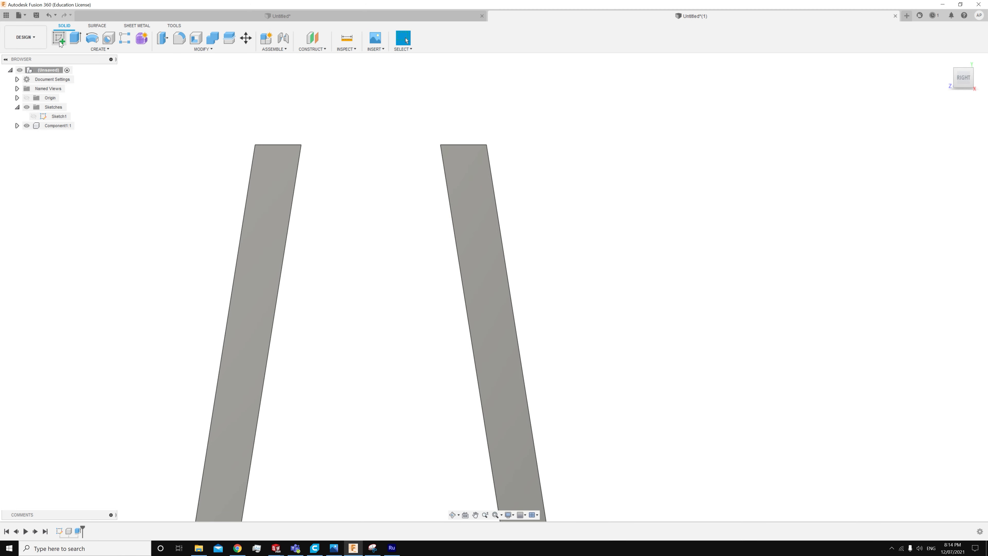
pyautogui.click(278, 162)
pyautogui.click(55, 41)
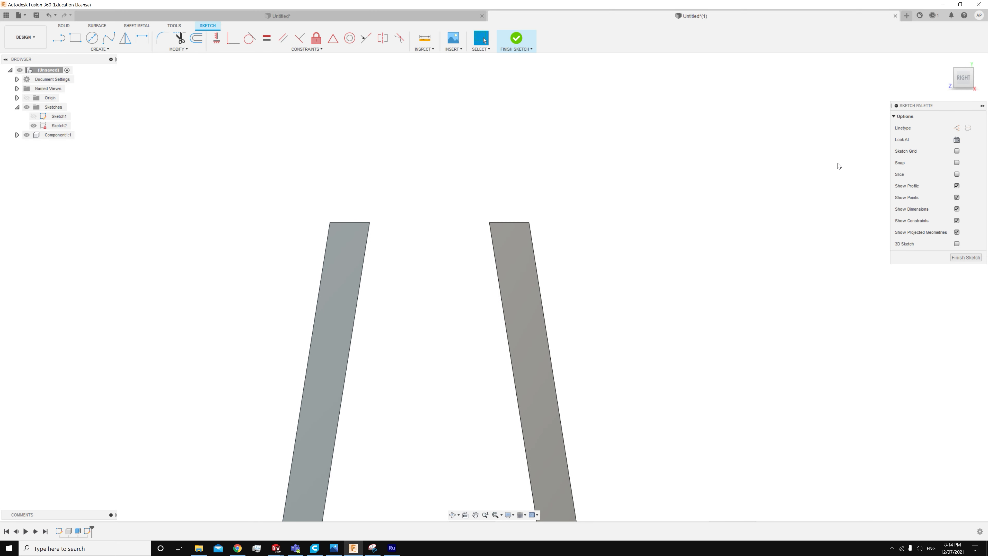
# Sketch a two-point rectangle across both legs, its upper edge level with the leg tops and its ends extending past their outer edges
pyautogui.click(76, 38)
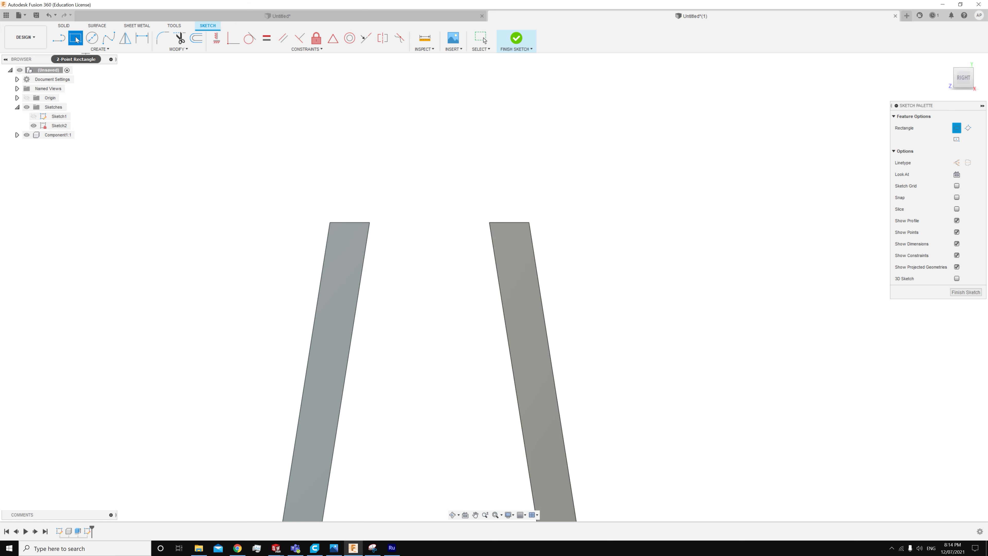
pyautogui.click(278, 223)
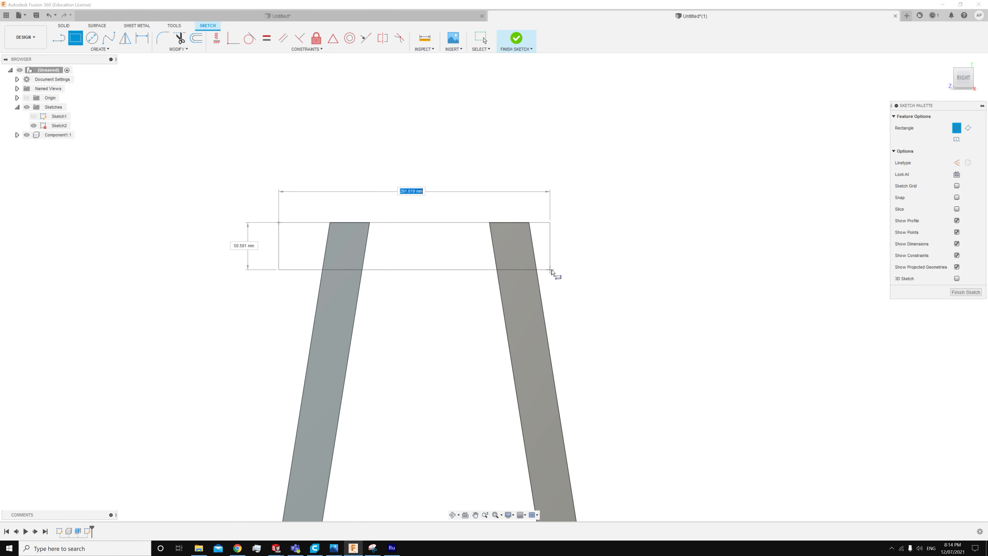
pyautogui.click(577, 263)
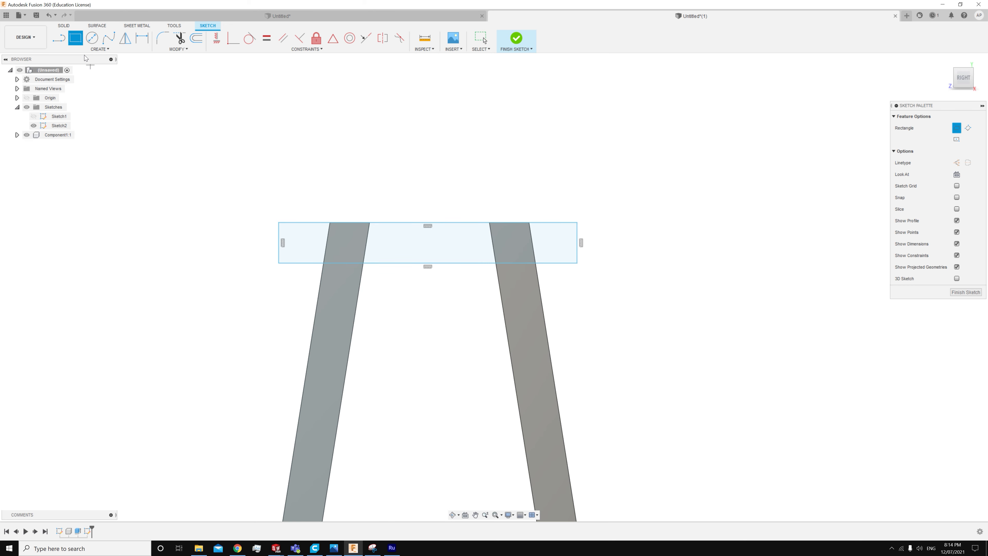
# Dimension the rectangle's height as 55 mm
pyautogui.click(142, 38)
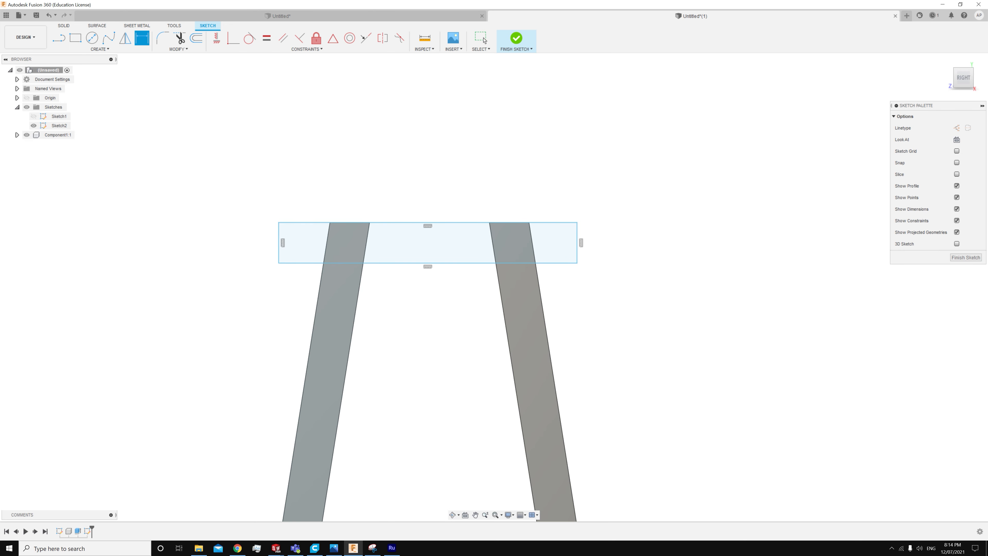
pyautogui.click(280, 236)
pyautogui.click(205, 236)
pyautogui.press('BackSpace')
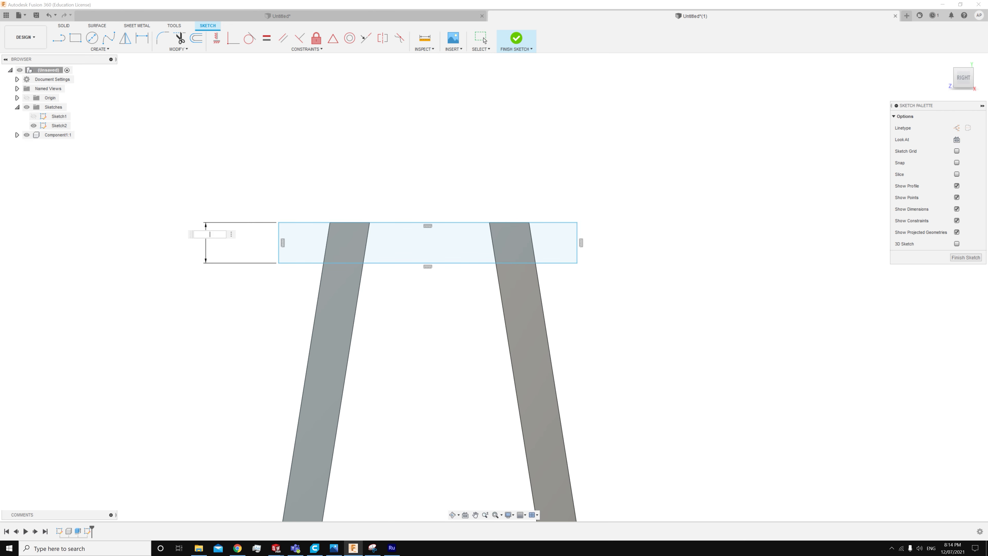
pyautogui.write('55mm')
pyautogui.press('Return')
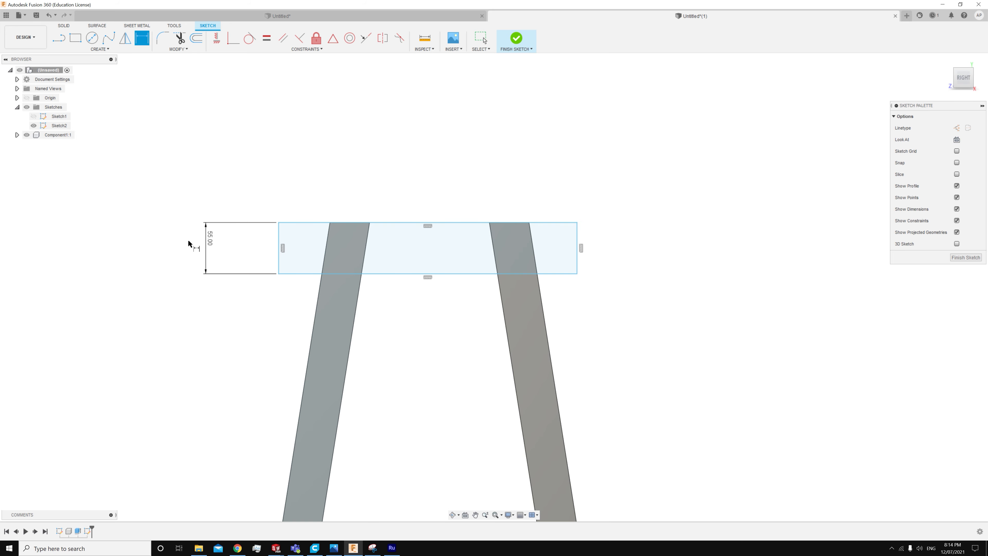
# Start an extrusion of all three regions of the 55 mm high rectangle with the Cut operation
pyautogui.click(69, 26)
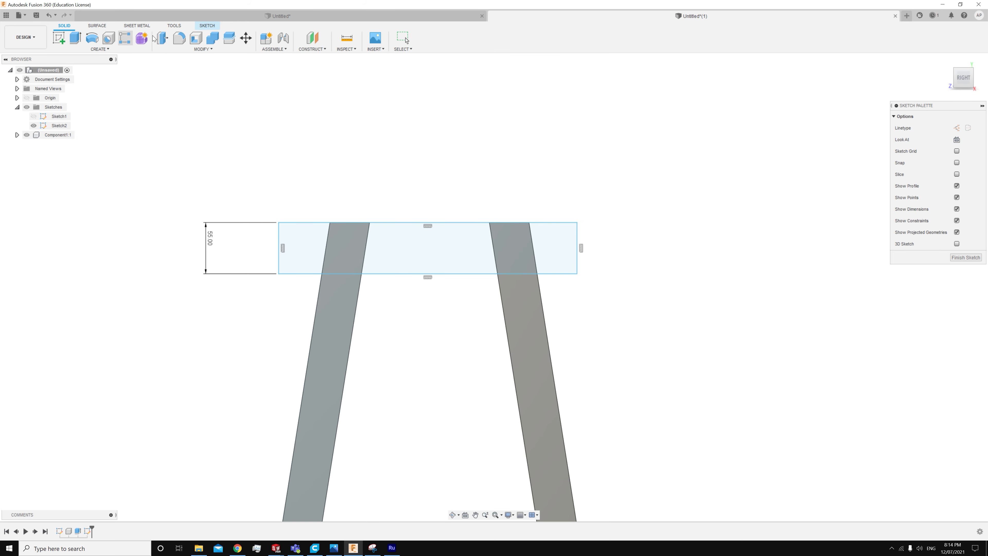
pyautogui.click(78, 39)
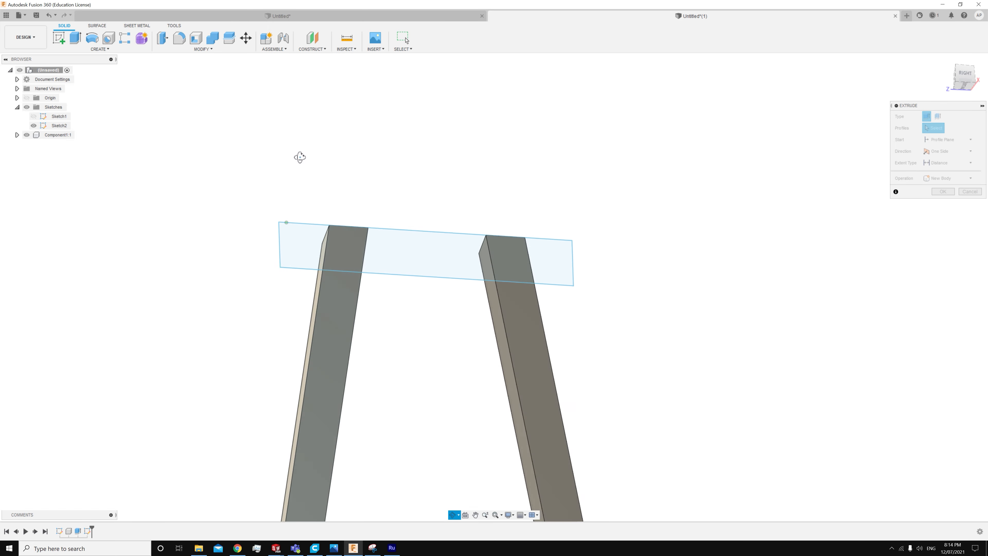
pyautogui.click(394, 251)
pyautogui.click(346, 247)
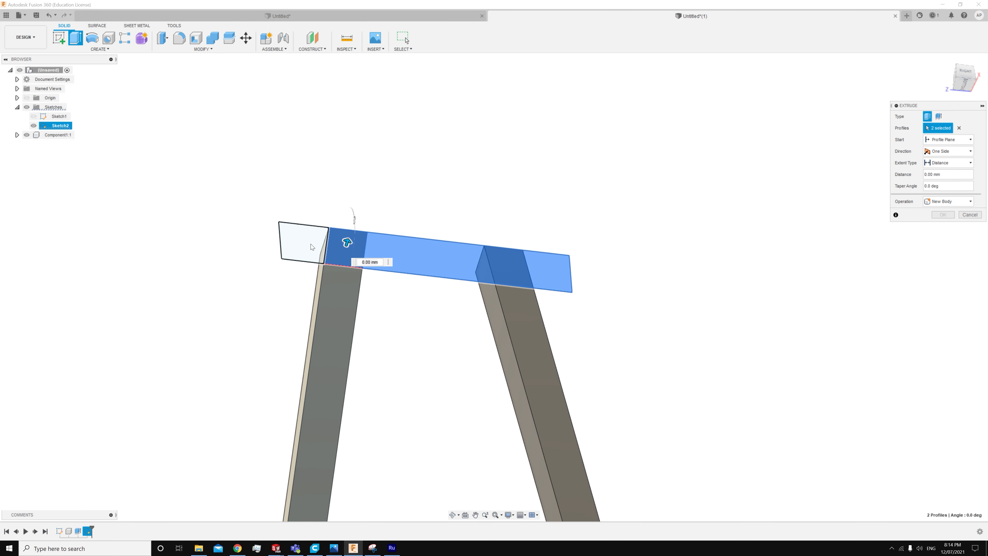
pyautogui.click(301, 241)
pyautogui.scroll(3, 502, 263)
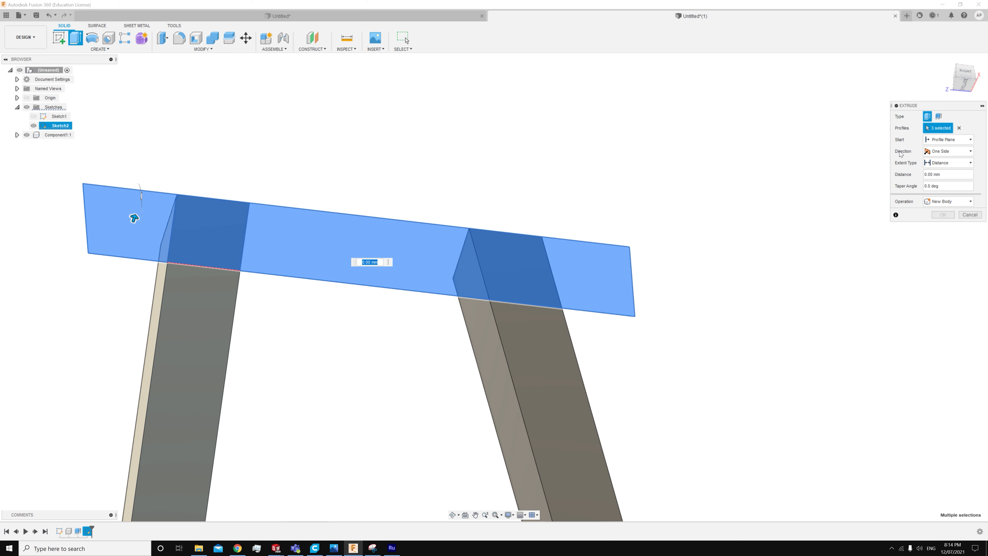
pyautogui.click(950, 202)
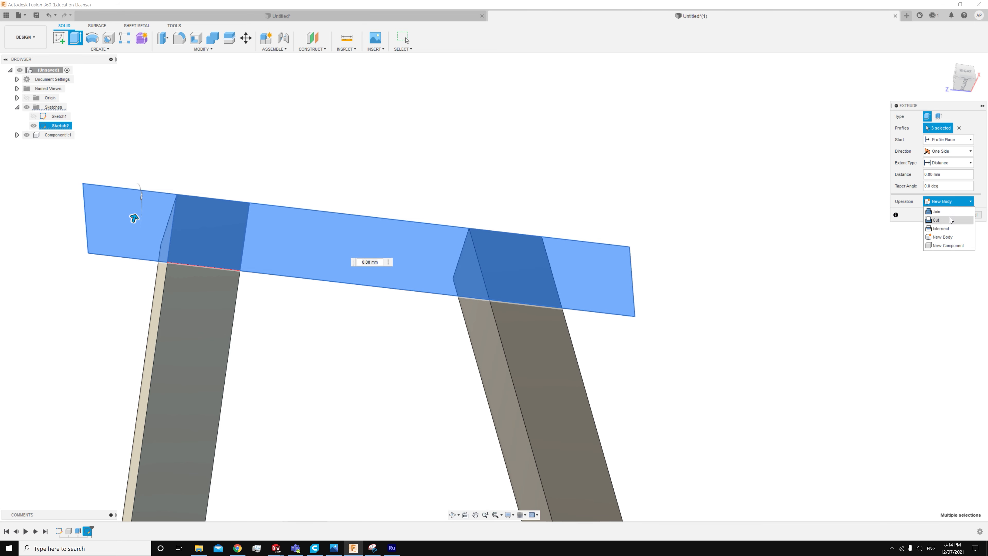
pyautogui.click(949, 217)
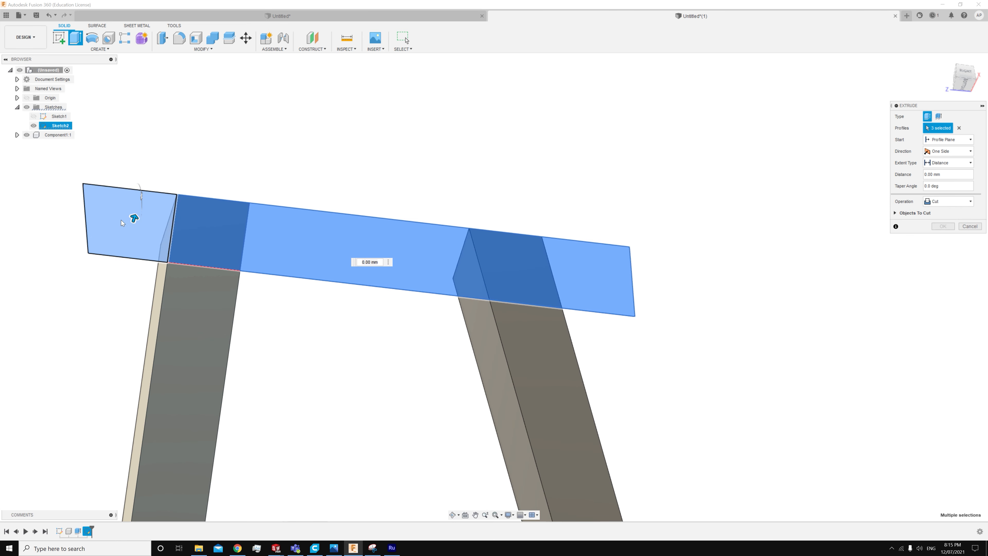
# Try a 19 mm distance for the cut at the leg tops, and pull the extrusion back towards the legs
pyautogui.moveTo(135, 219); pyautogui.dragTo(139, 236)
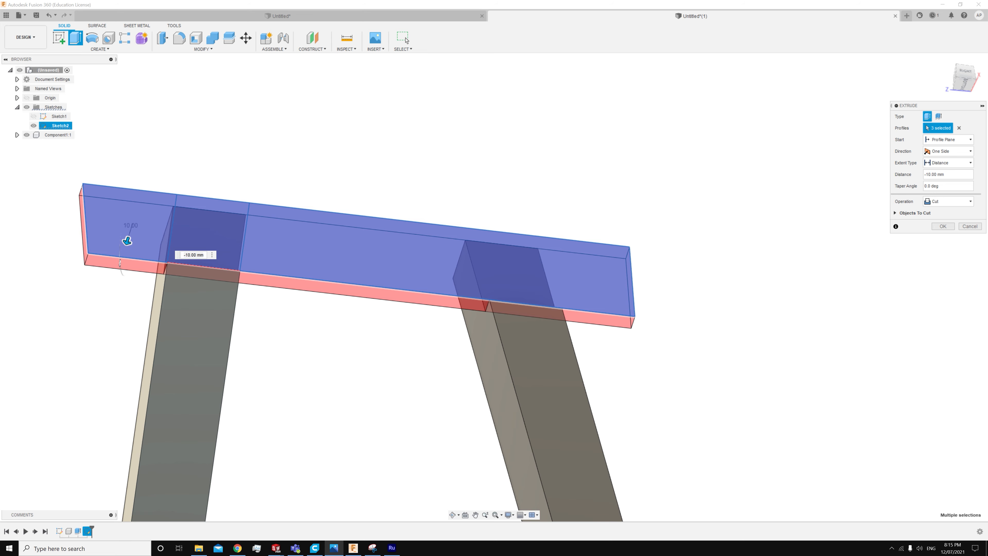
pyautogui.keyDown('shift'); pyautogui.moveTo(126, 315); pyautogui.dragTo(171, 308, button='middle'); pyautogui.keyUp('shift')
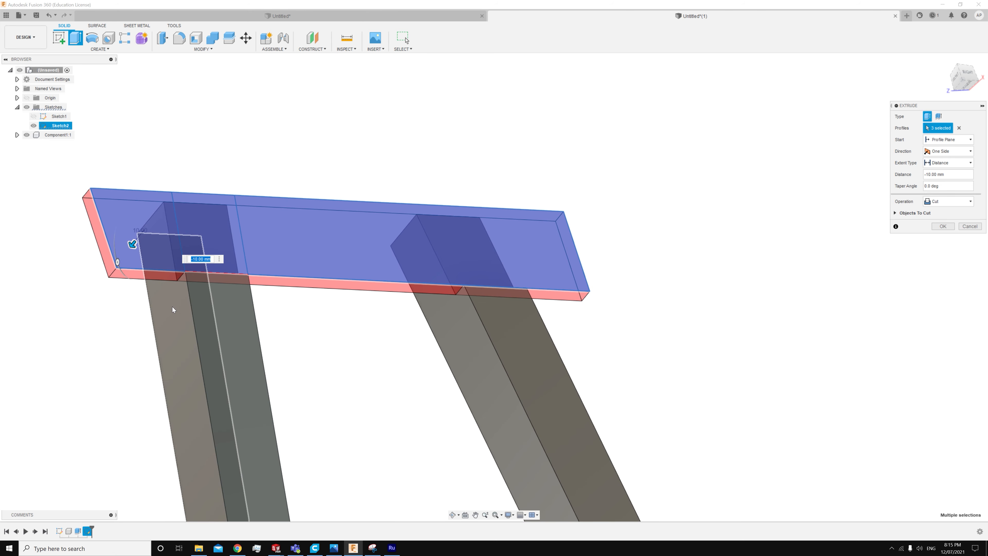
pyautogui.press('BackSpace')
pyautogui.write('19mm')
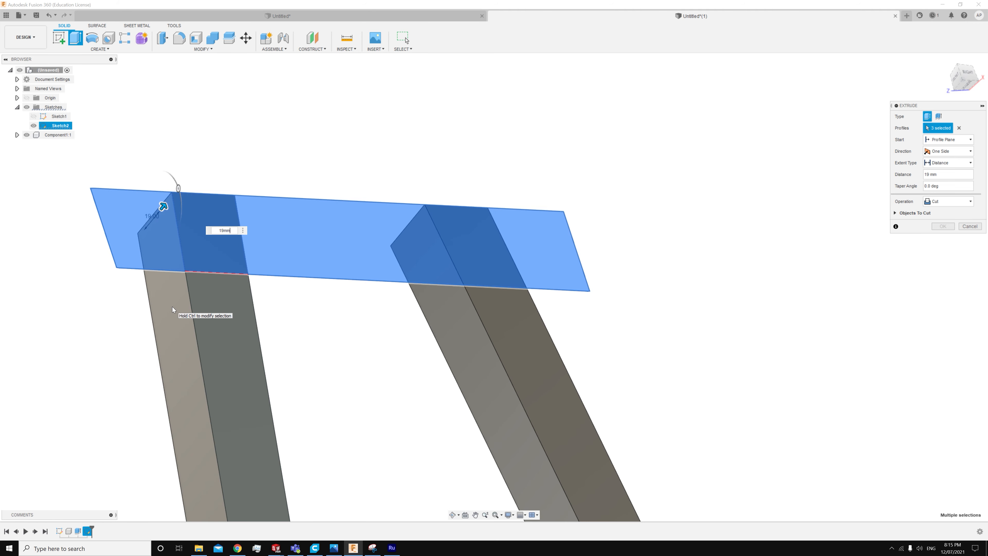
pyautogui.scroll(-1, 172, 306)
pyautogui.moveTo(168, 219); pyautogui.dragTo(158, 223)
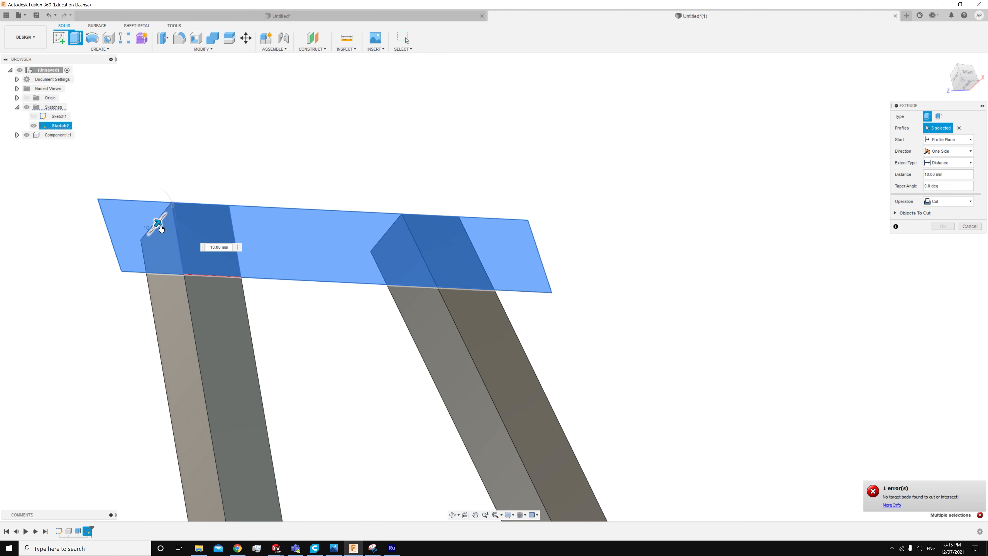
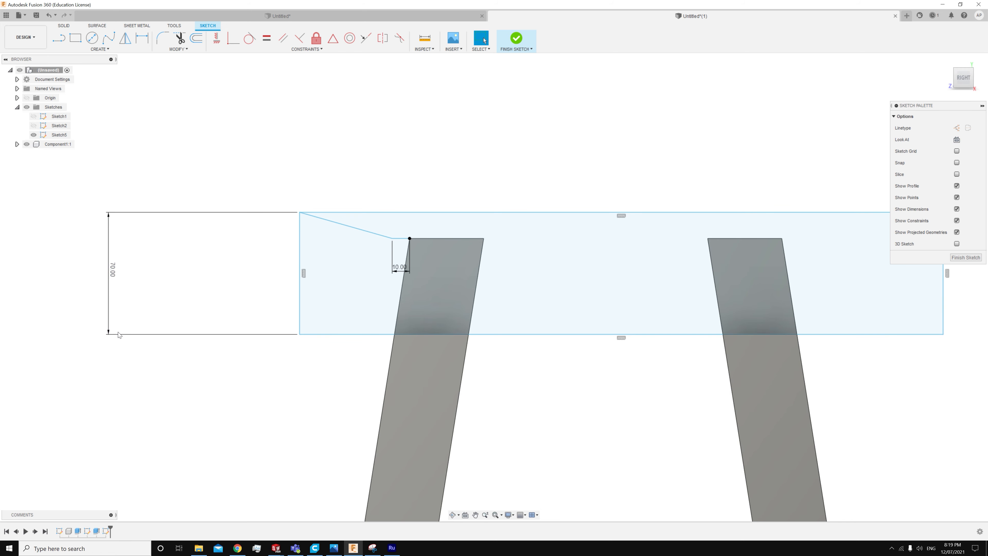
# Dimension the slanted line at the upper left end of the 70 mm high rectangle as 80 mm
pyautogui.scroll(-2, 176, 285)
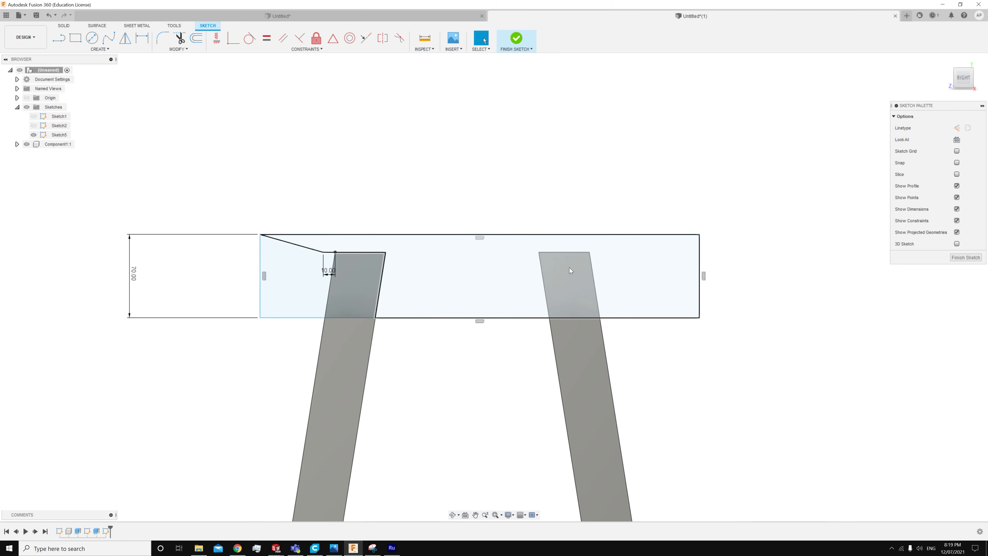
pyautogui.press('d')
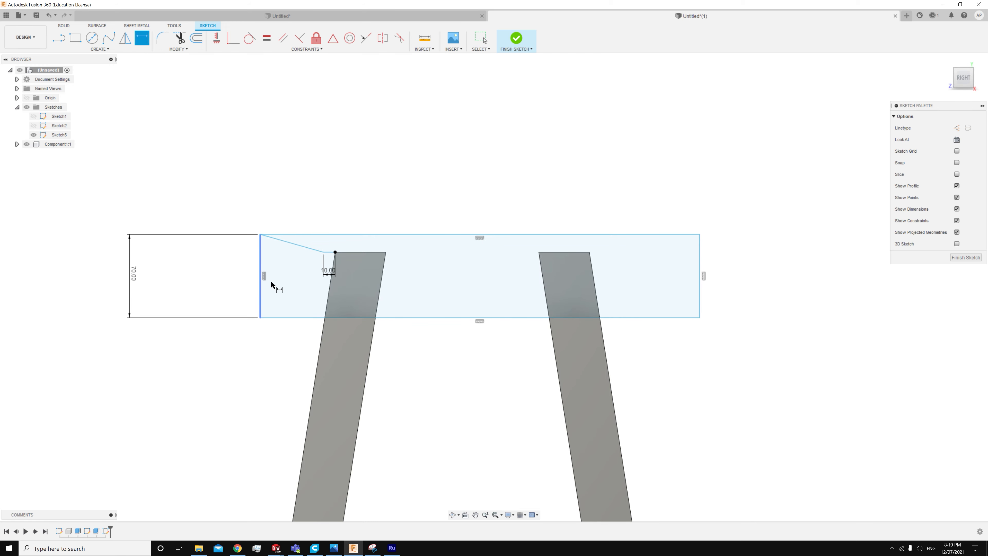
pyautogui.click(306, 246)
pyautogui.click(380, 137)
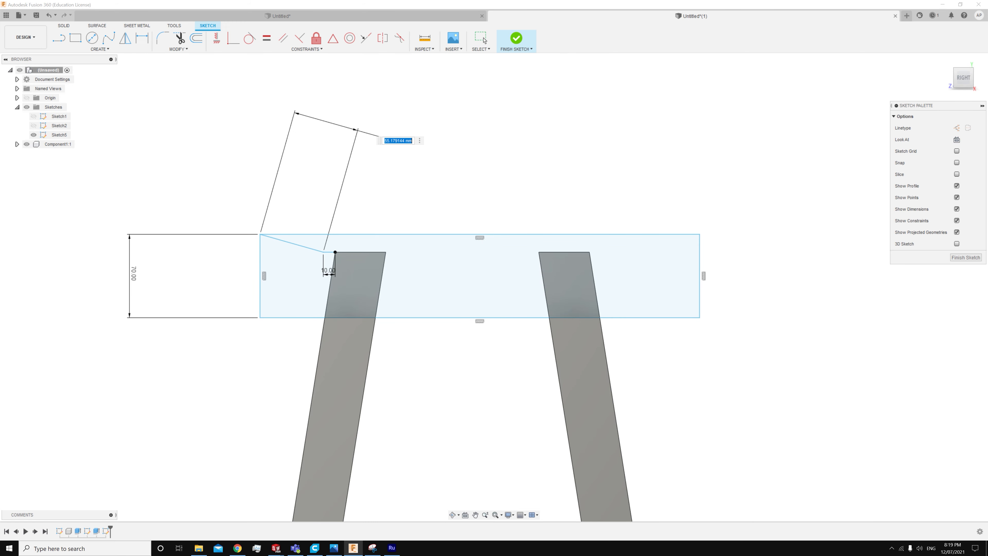
pyautogui.write('80m')
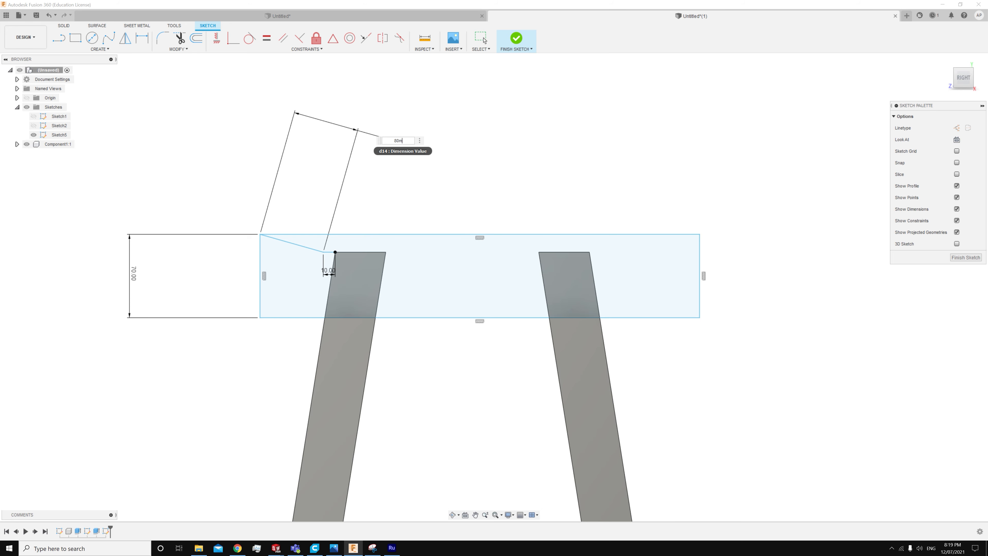
pyautogui.write('m')
pyautogui.press('Return')
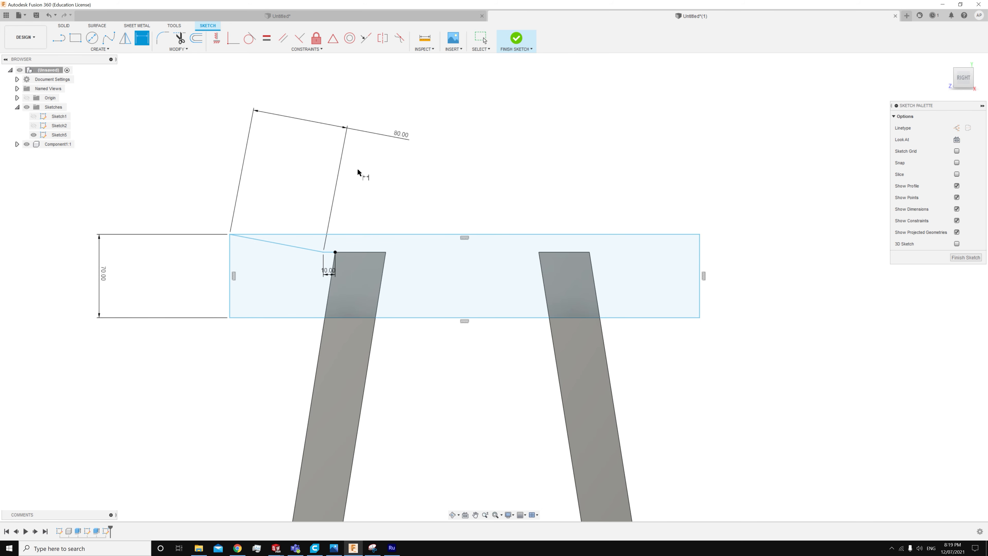
pyautogui.scroll(2, 378, 264)
pyautogui.scroll(-1, 430, 289)
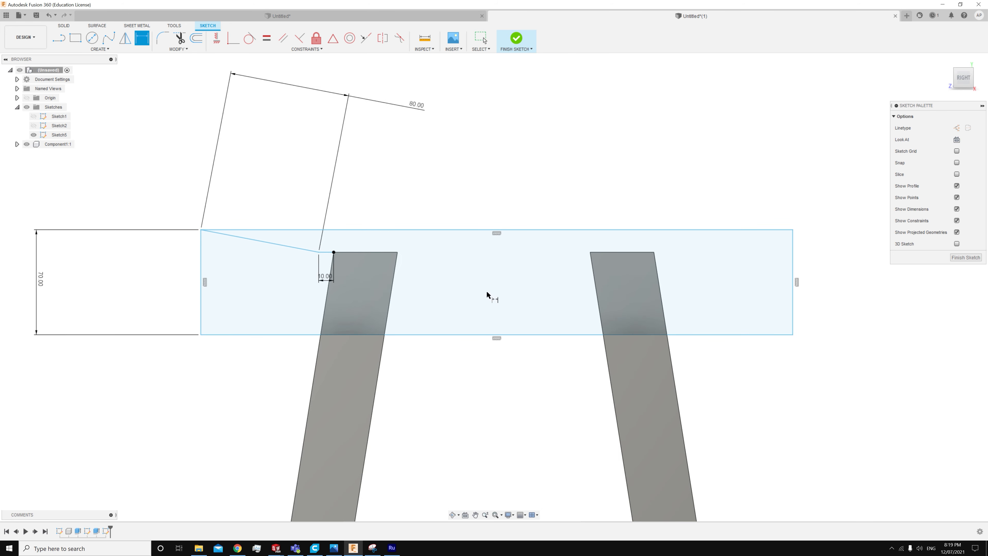
pyautogui.click(58, 38)
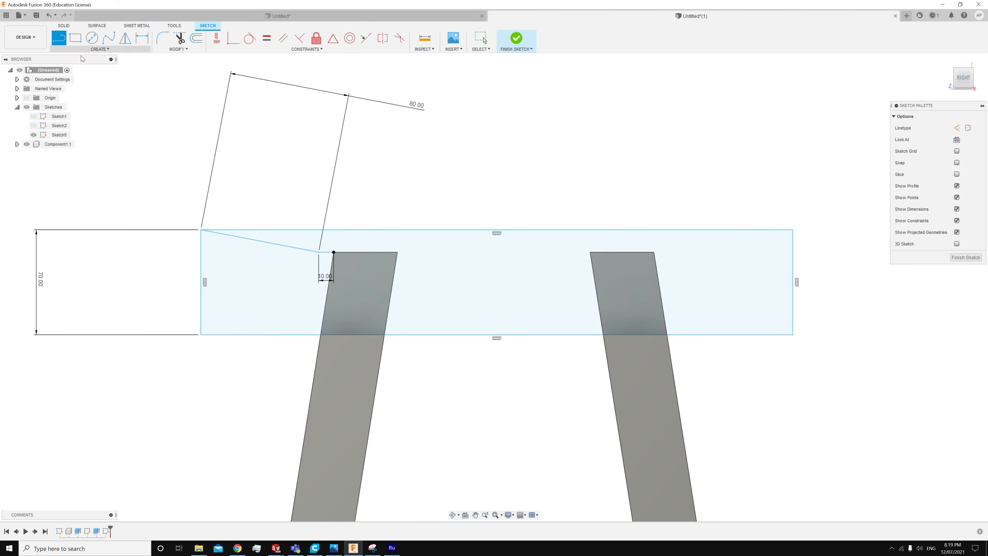
pyautogui.press('Escape')
pyautogui.click(496, 232)
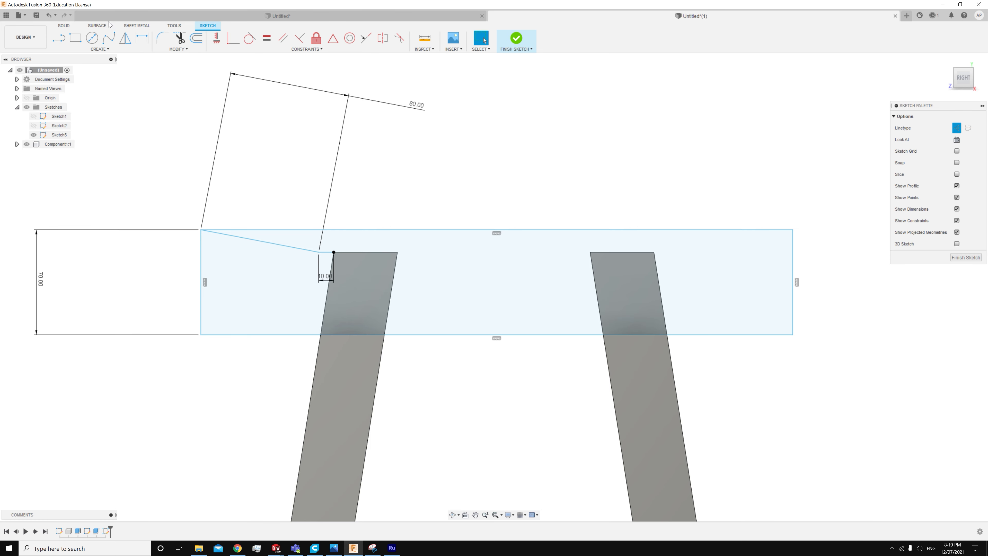
pyautogui.click(58, 38)
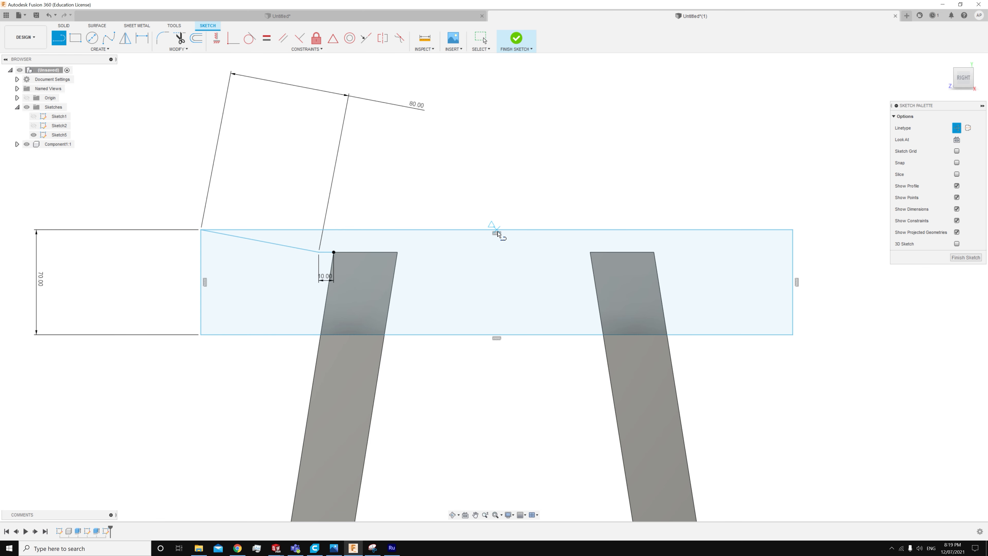
pyautogui.click(956, 128)
pyautogui.press('Escape')
pyautogui.scroll(3, 501, 249)
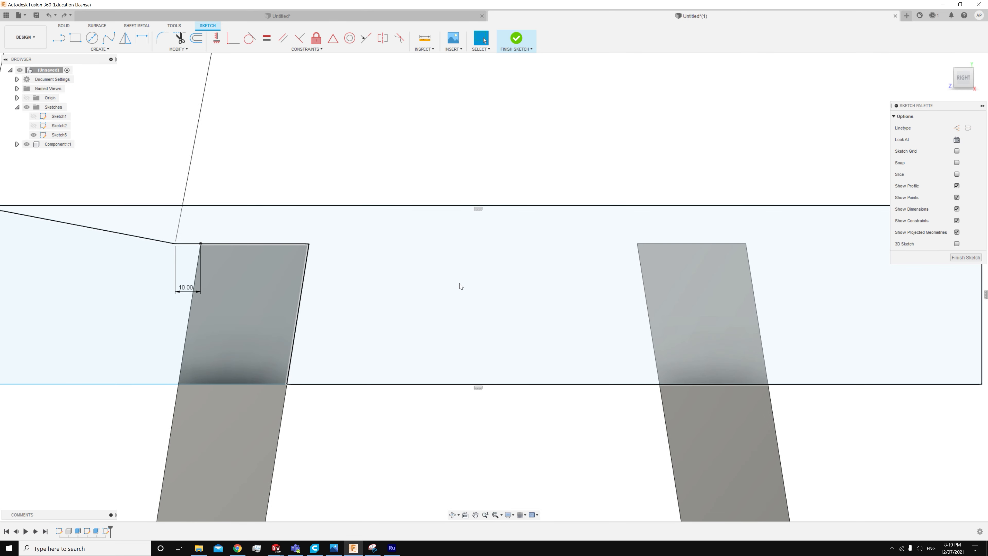
pyautogui.scroll(-4, 443, 253)
# Draw a vertical construction centreline between the midpoints of the 70 mm high rectangle's upper and lower edges
pyautogui.click(58, 39)
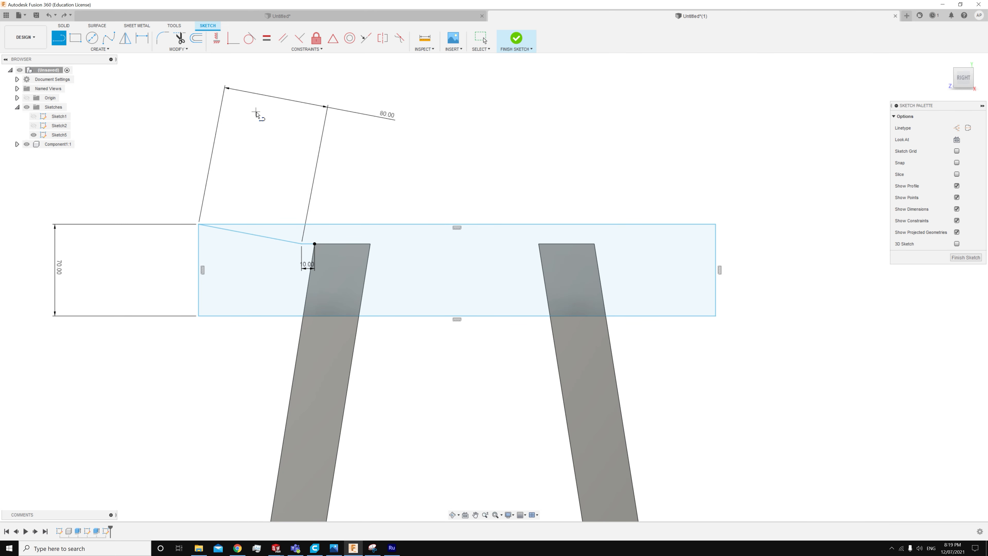
pyautogui.click(457, 224)
pyautogui.click(456, 316)
pyautogui.press('Escape')
# Chamfer the rectangle's lower left corner with an equal distance of 27.5 mm
pyautogui.scroll(2, 305, 295)
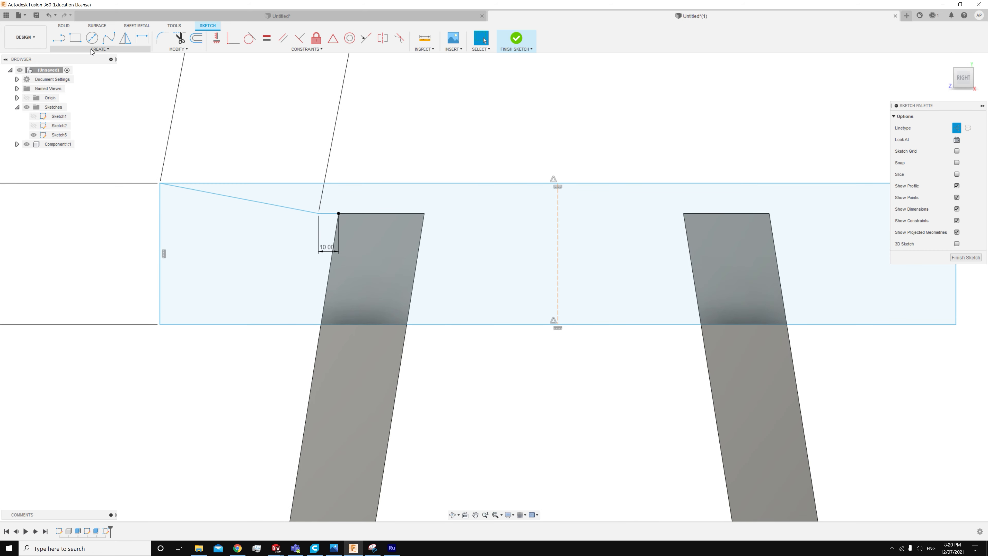
pyautogui.scroll(-2, 160, 329)
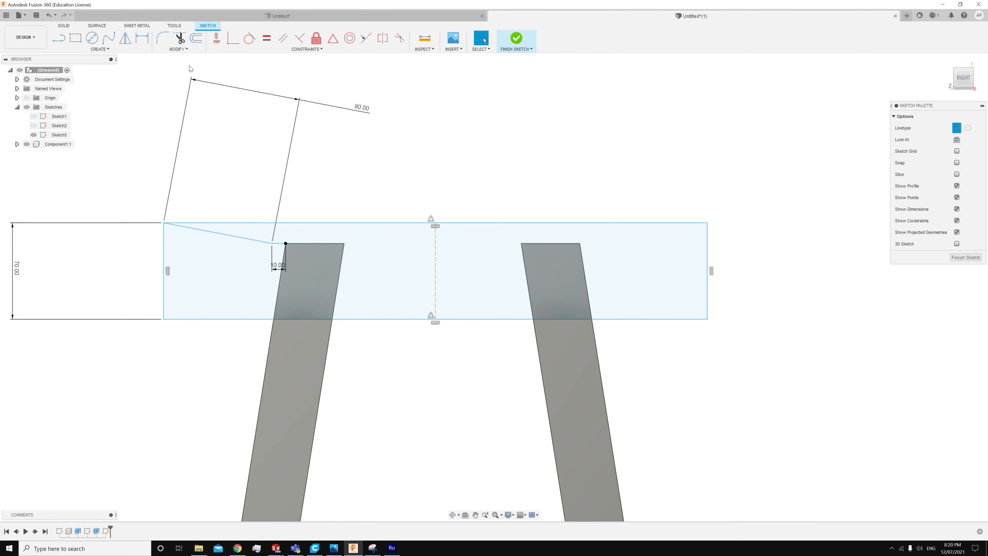
pyautogui.click(187, 51)
pyautogui.moveTo(192, 66)
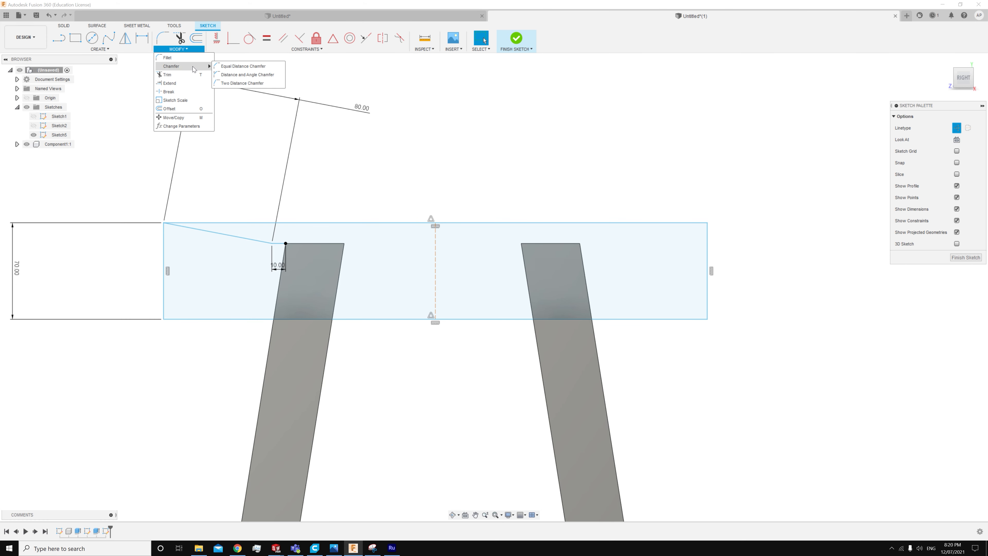
pyautogui.click(228, 70)
pyautogui.click(164, 320)
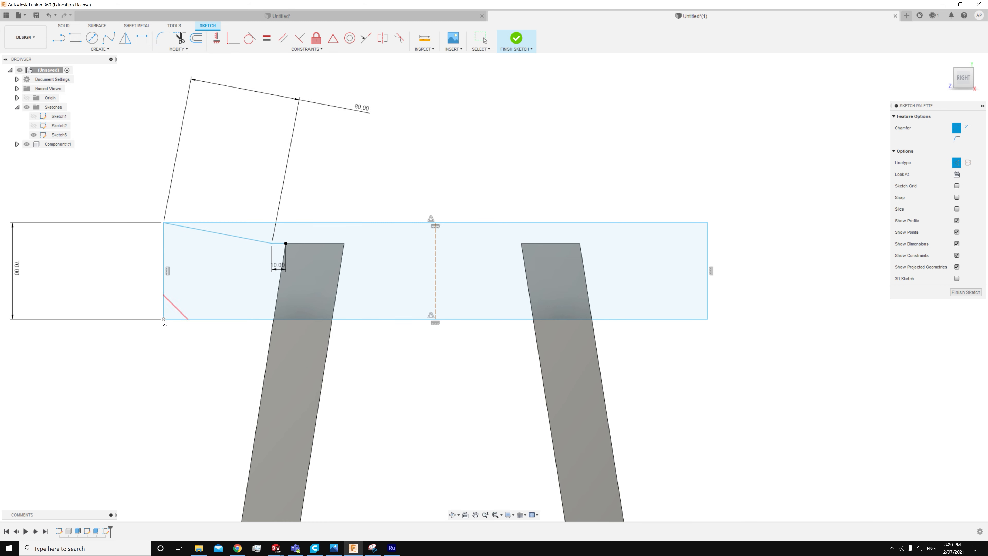
pyautogui.moveTo(171, 311); pyautogui.dragTo(182, 301)
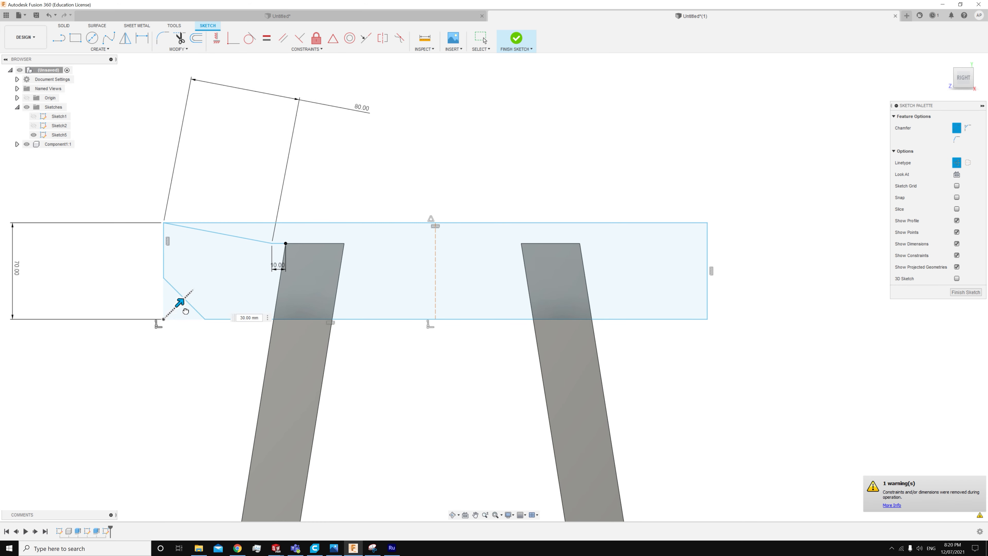
pyautogui.write('27.5mm')
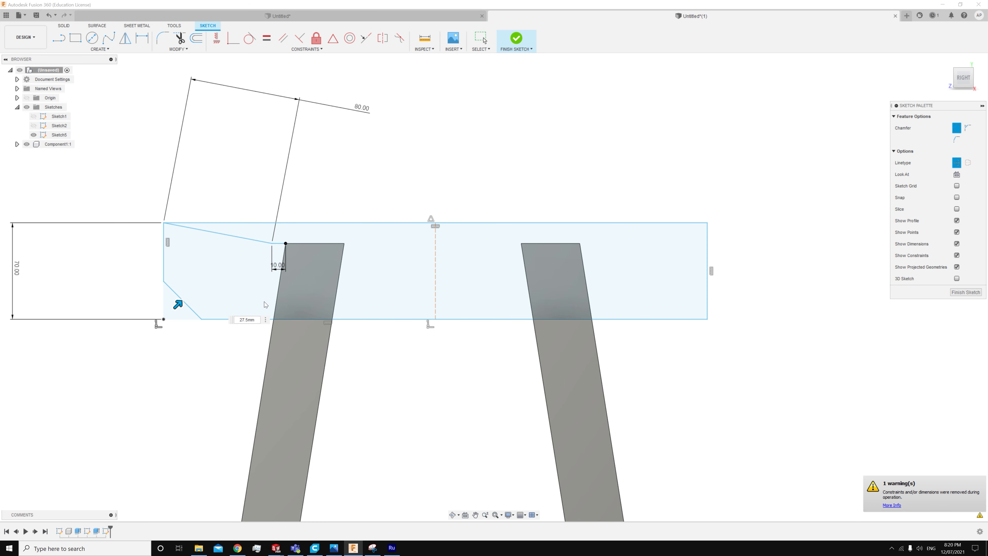
pyautogui.press('Return')
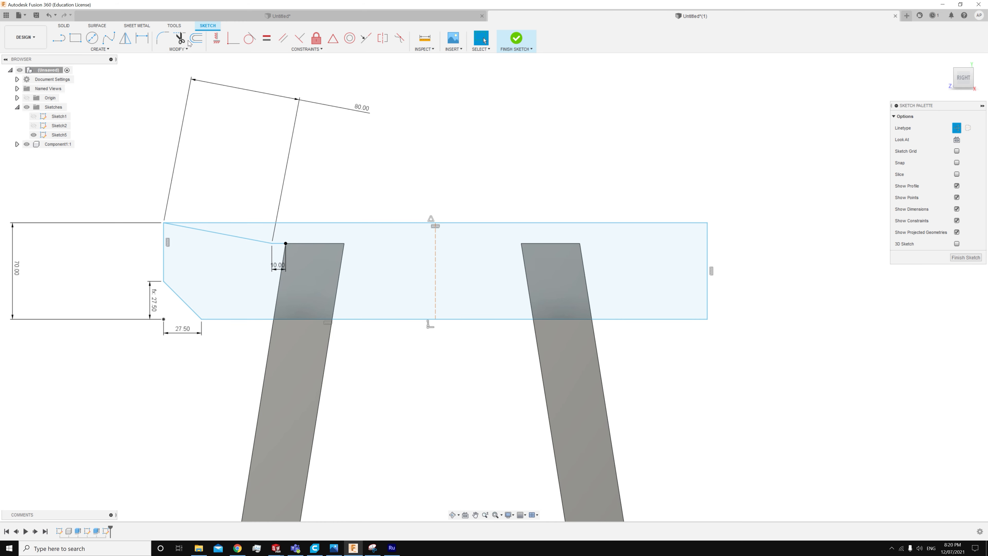
# Trim away the rectangle's upper, right and lower edges on the right side of the centreline
pyautogui.click(179, 38)
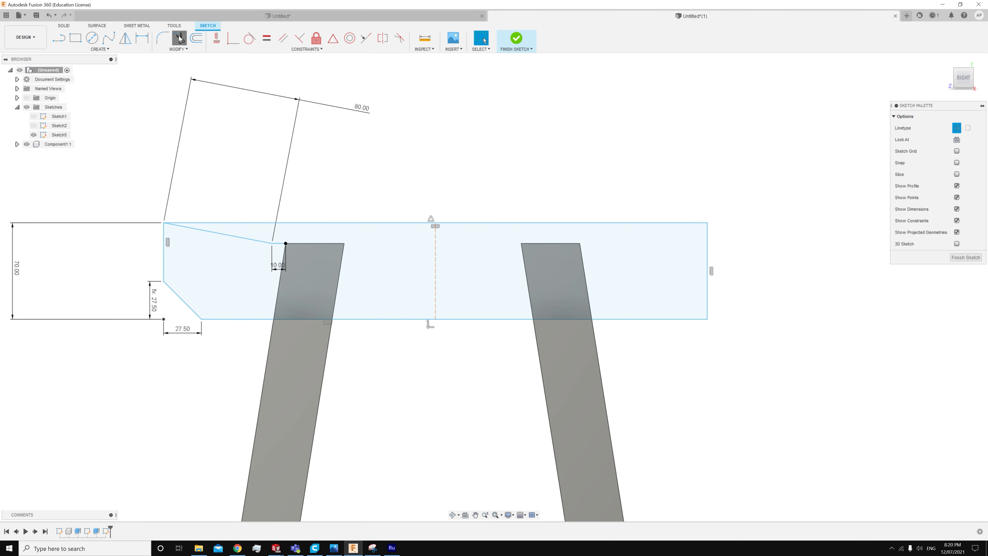
pyautogui.click(451, 226)
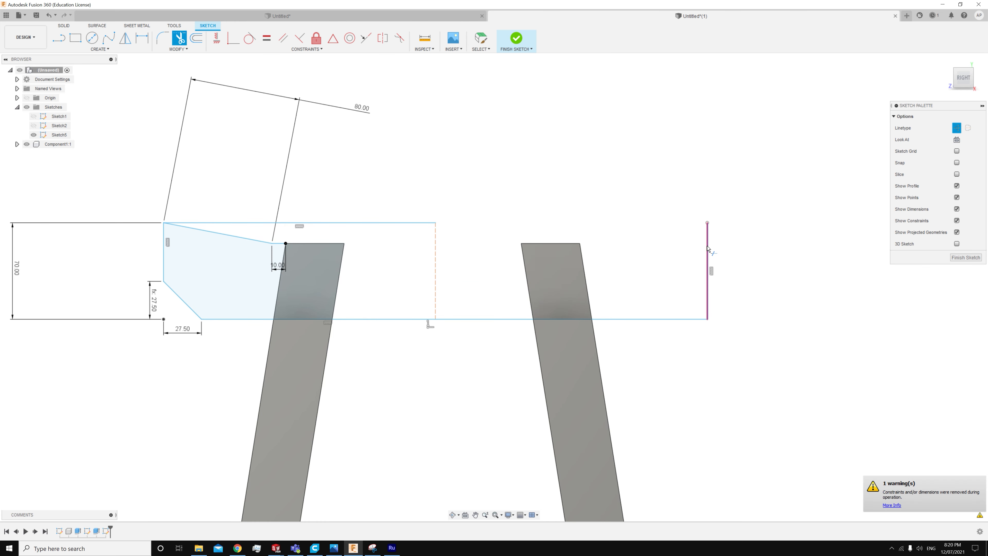
pyautogui.click(708, 253)
pyautogui.click(469, 324)
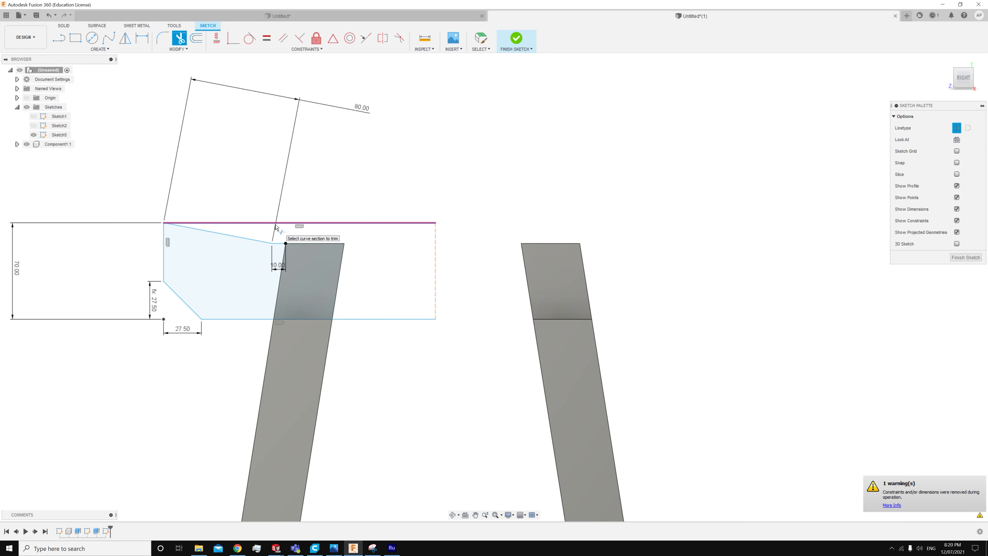
# Try a horizontal construction line from the left leg's upper left corner to the centreline, and undo it
pyautogui.click(59, 38)
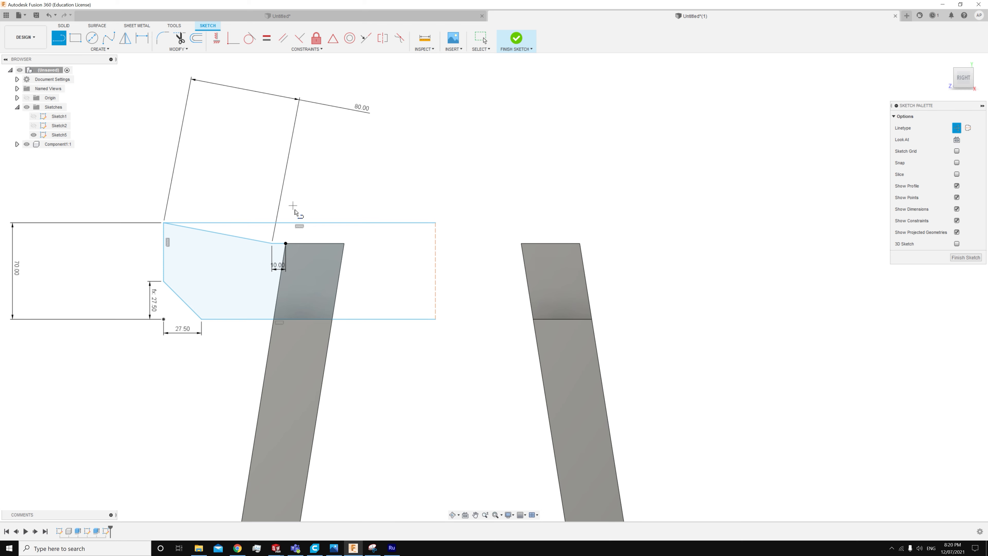
pyautogui.click(286, 243)
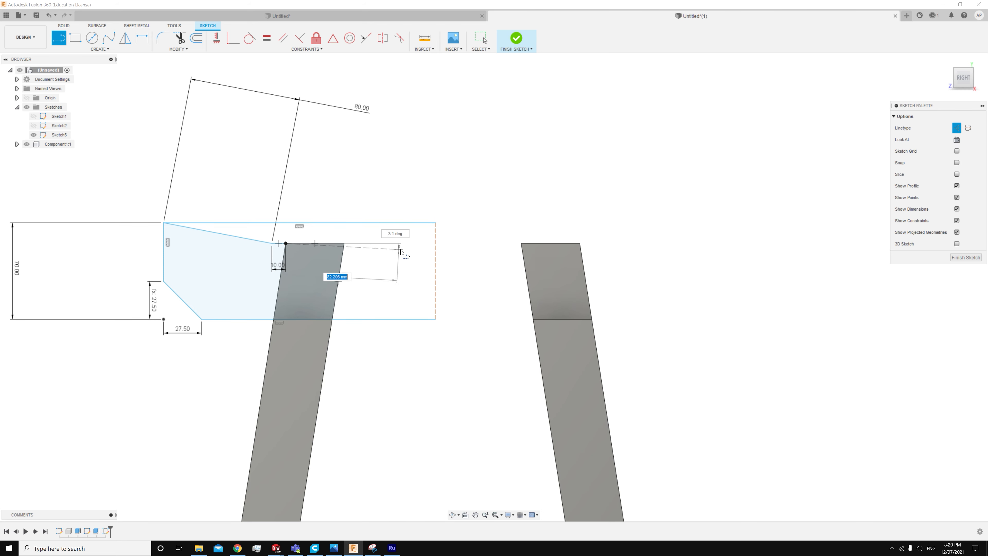
pyautogui.click(435, 245)
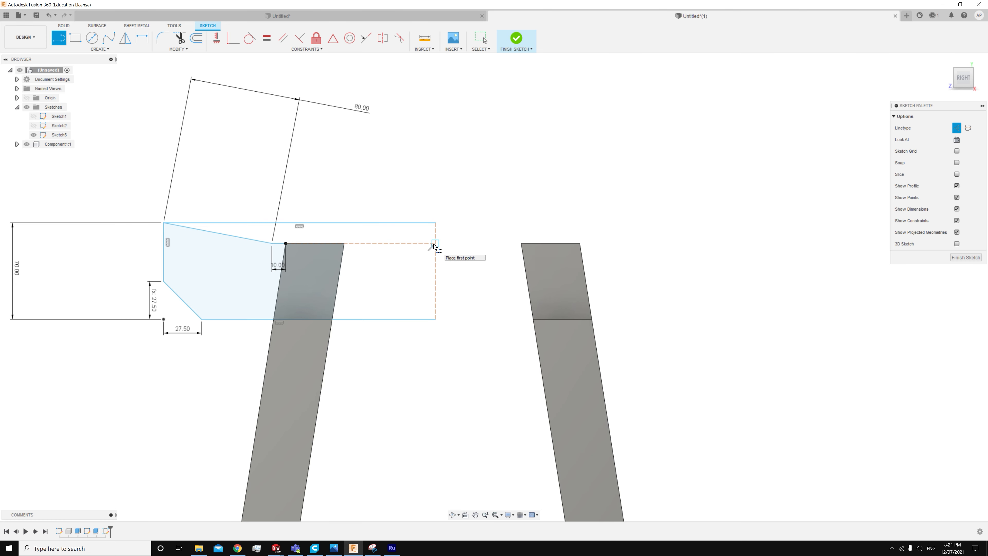
pyautogui.press('Escape')
pyautogui.hotkey('ctrl', 'z')
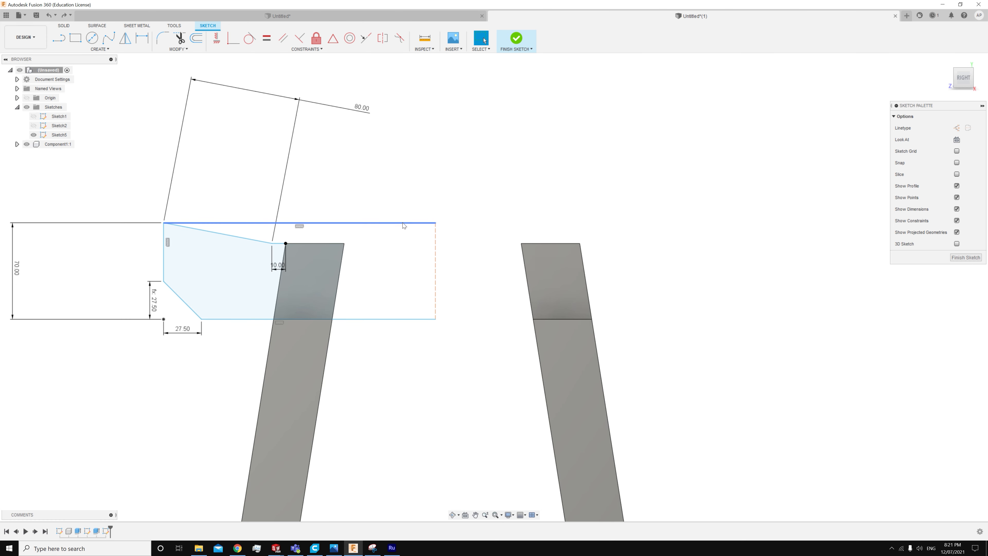
# Draw a solid horizontal line from the left leg's upper left corner to the centreline
pyautogui.click(60, 38)
pyautogui.click(285, 243)
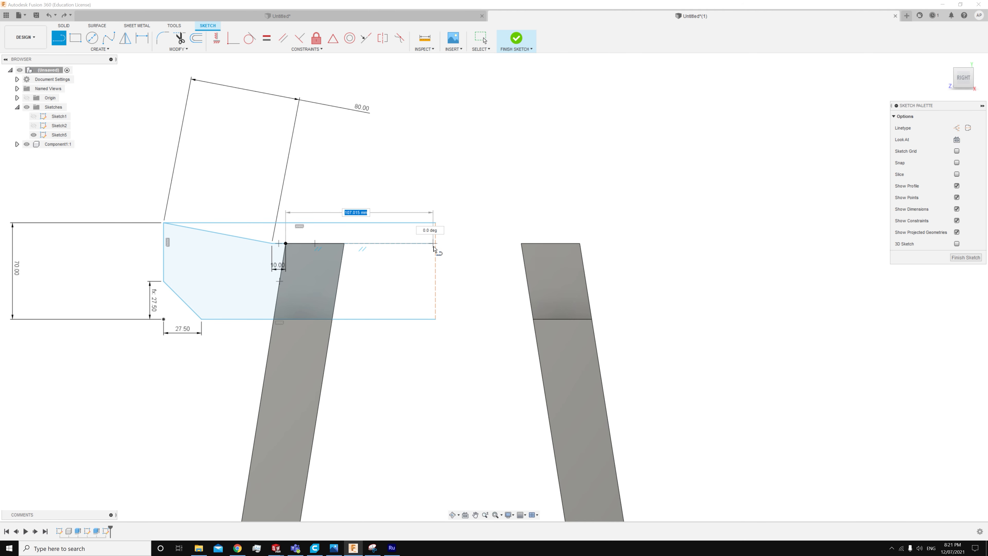
pyautogui.click(435, 247)
pyautogui.press('Escape')
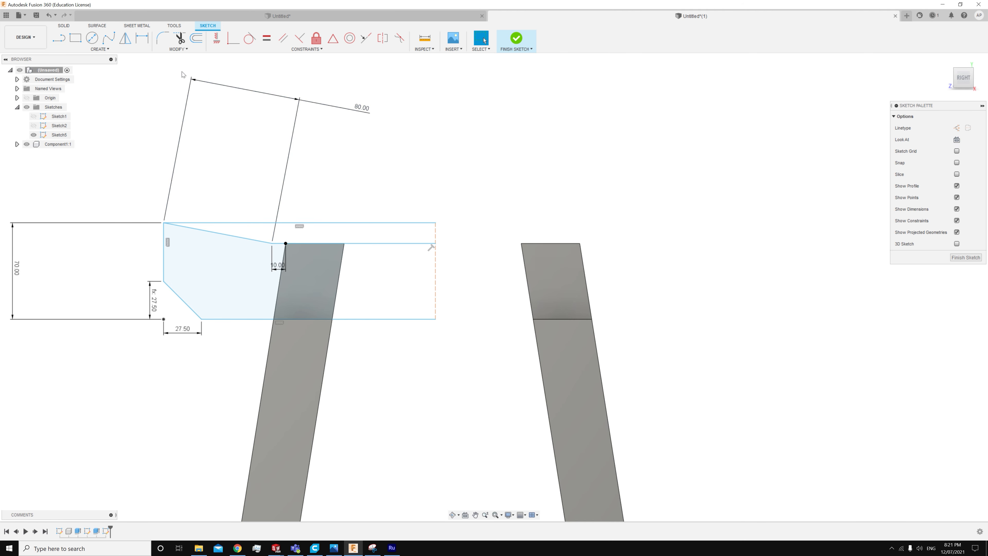
# Convert the remaining upper edge of the rectangle, above the left leg, into a construction line
pyautogui.click(177, 41)
pyautogui.press('Escape')
pyautogui.click(321, 222)
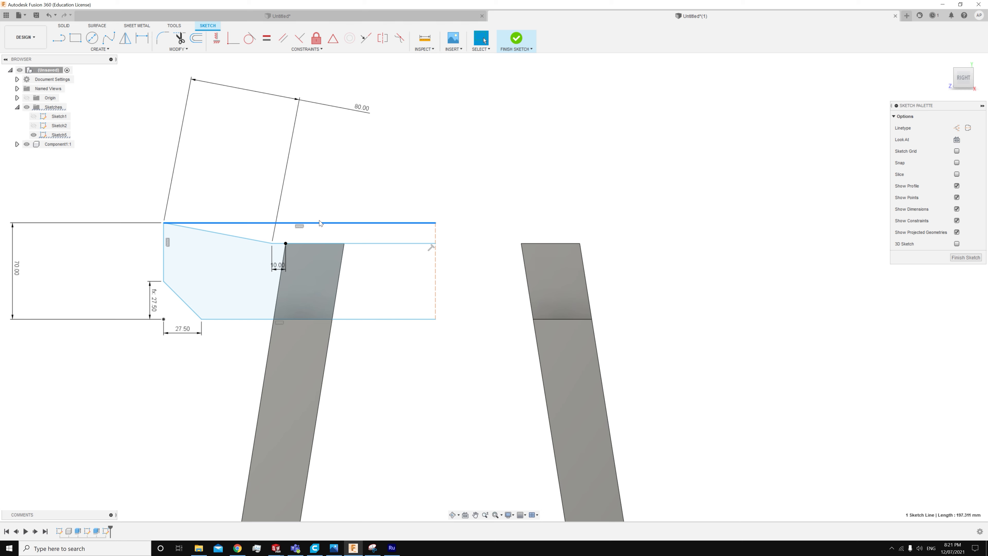
pyautogui.press('x')
pyautogui.click(380, 186)
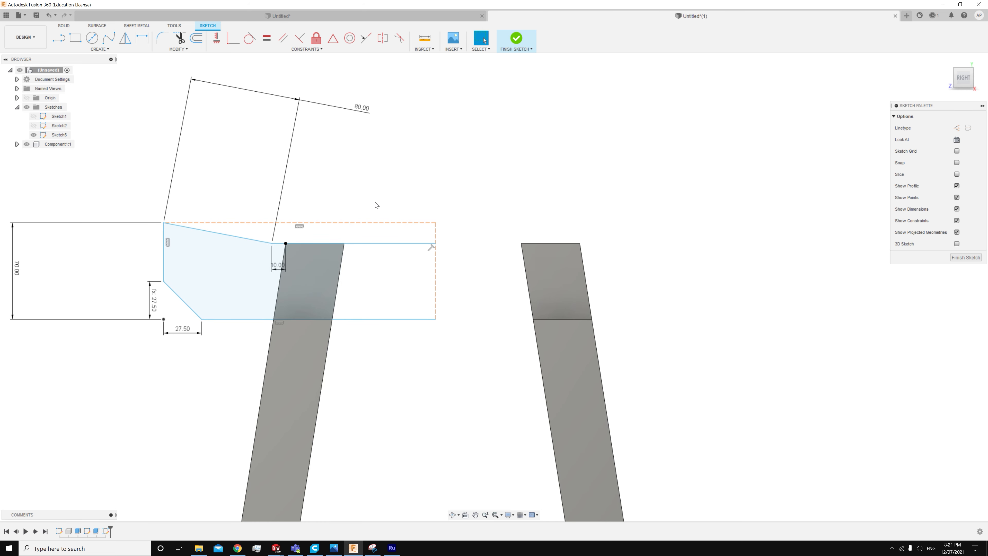
# Mirror the six solid outline lines of the crosspiece's left half about the vertical centreline
pyautogui.click(182, 50)
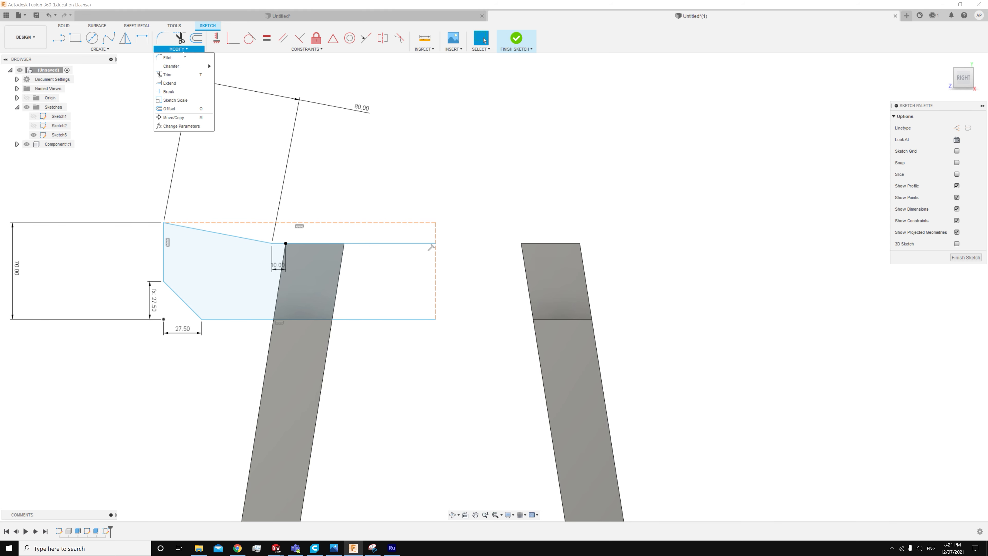
pyautogui.moveTo(136, 49)
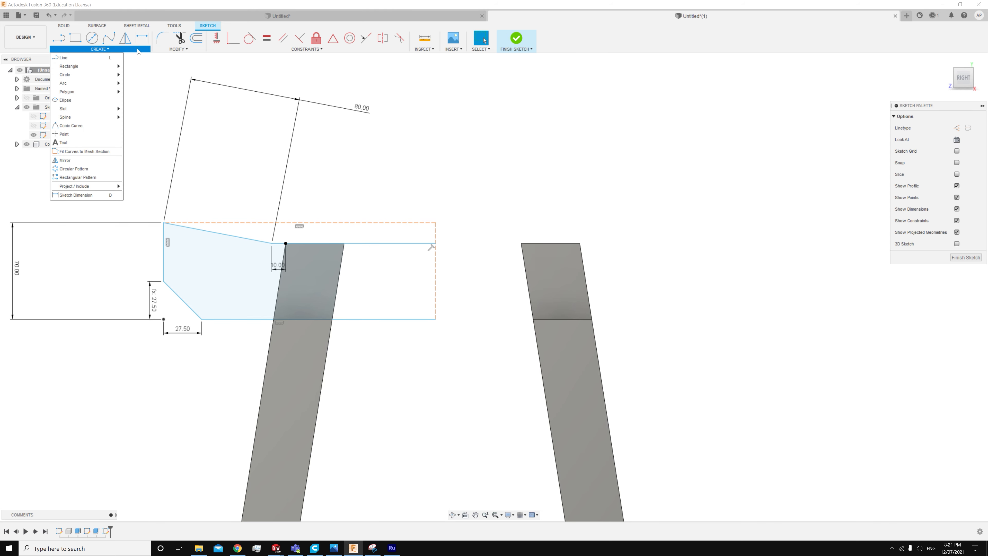
pyautogui.click(109, 160)
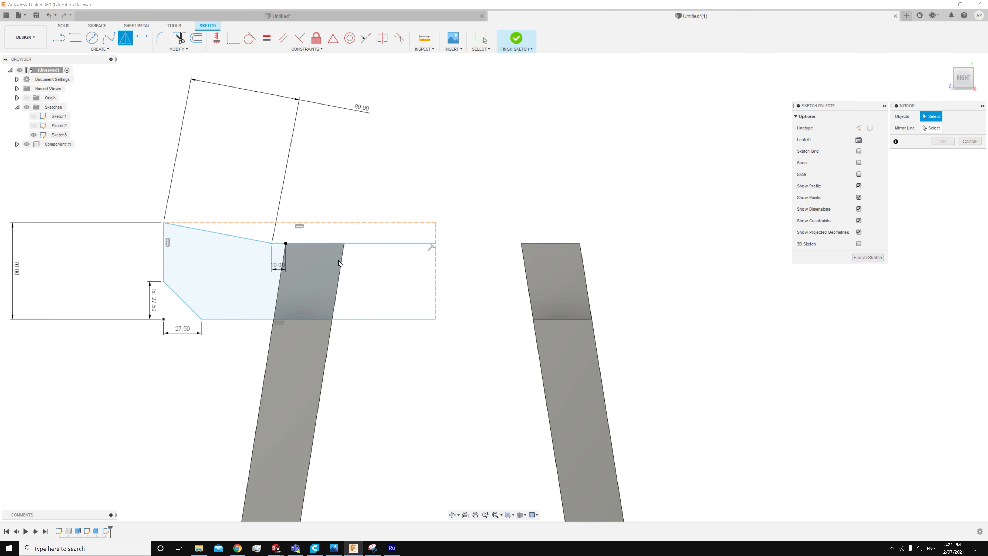
pyautogui.click(162, 238)
pyautogui.click(198, 229)
pyautogui.click(192, 309)
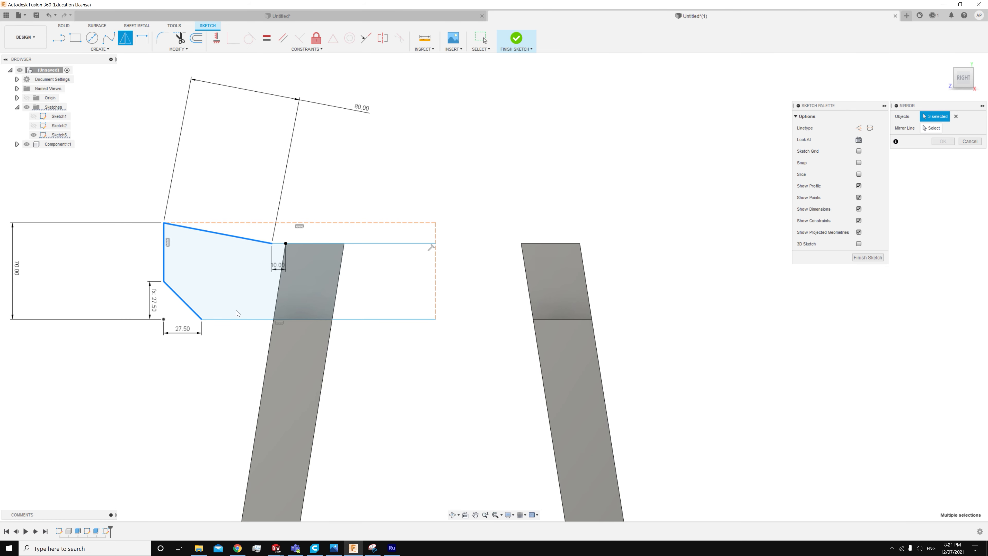
pyautogui.click(238, 319)
pyautogui.click(303, 244)
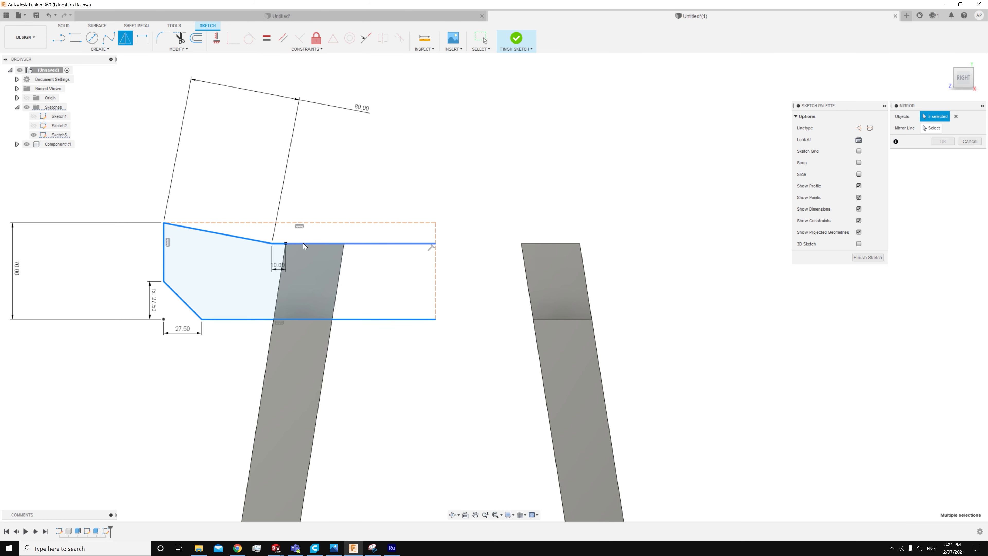
pyautogui.click(303, 243)
pyautogui.click(930, 131)
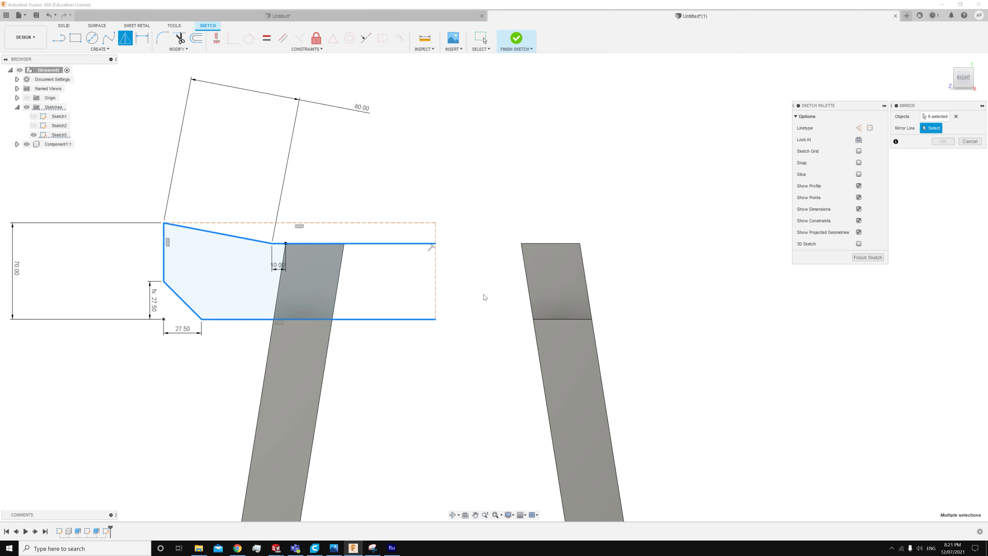
pyautogui.click(435, 293)
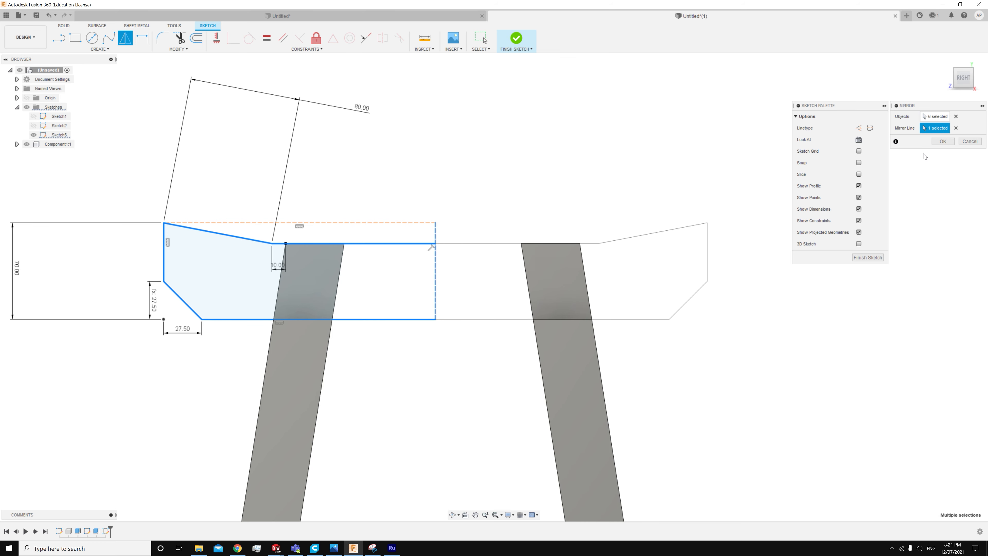
pyautogui.click(934, 142)
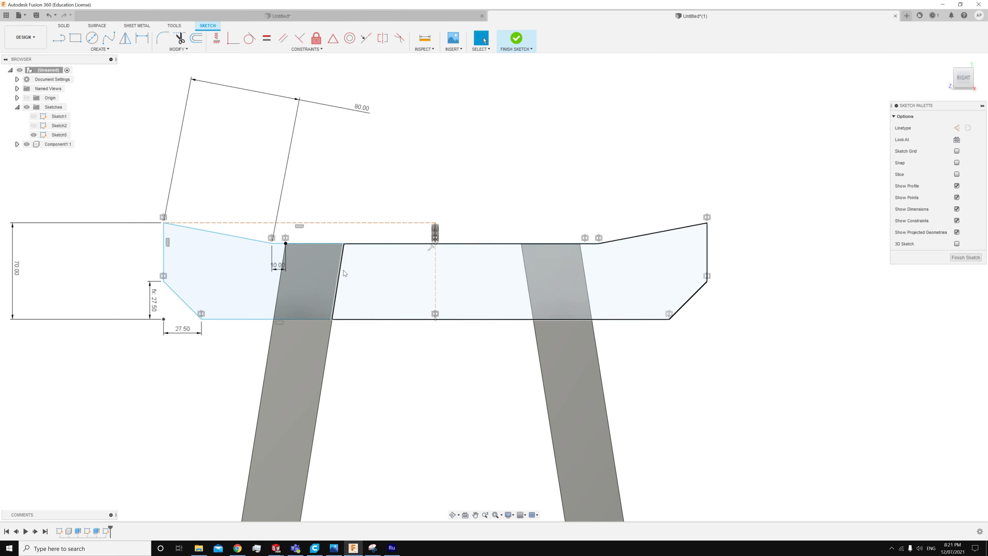
# Start an extrusion of all three closed profiles of the crosspiece sketch, pulling them out to 10 mm
pyautogui.click(64, 26)
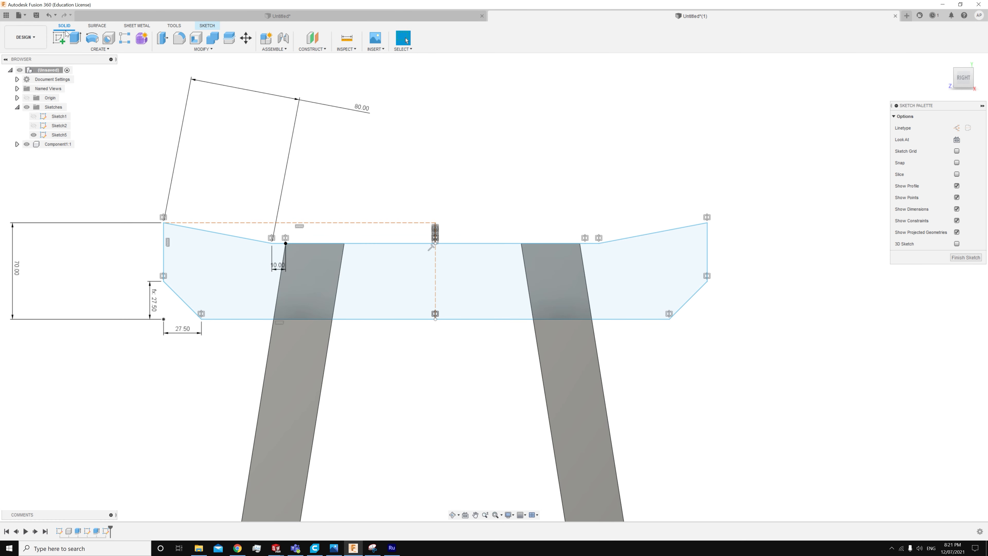
pyautogui.click(73, 40)
pyautogui.click(265, 273)
pyautogui.click(325, 276)
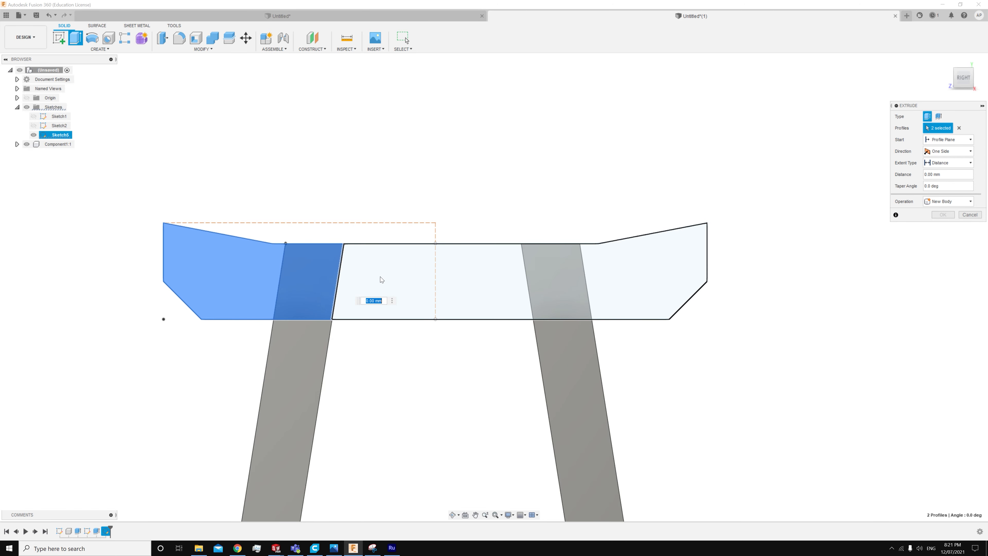
pyautogui.click(393, 273)
pyautogui.keyDown('shift'); pyautogui.moveTo(411, 260); pyautogui.dragTo(526, 266, button='middle'); pyautogui.keyUp('shift')
pyautogui.moveTo(521, 258); pyautogui.dragTo(525, 249)
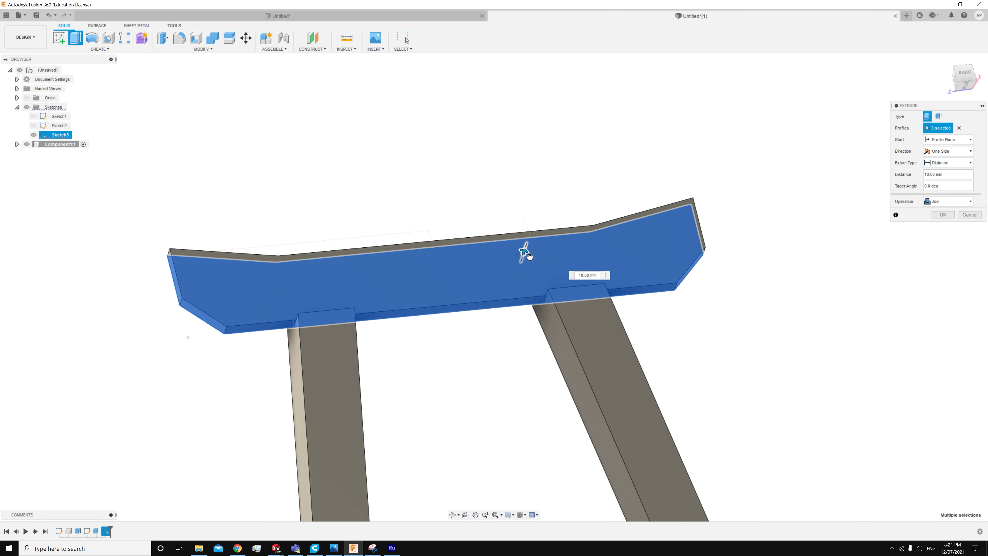
# Make the crosspiece extrusion a new component and set its distance to 19 mm
pyautogui.click(967, 201)
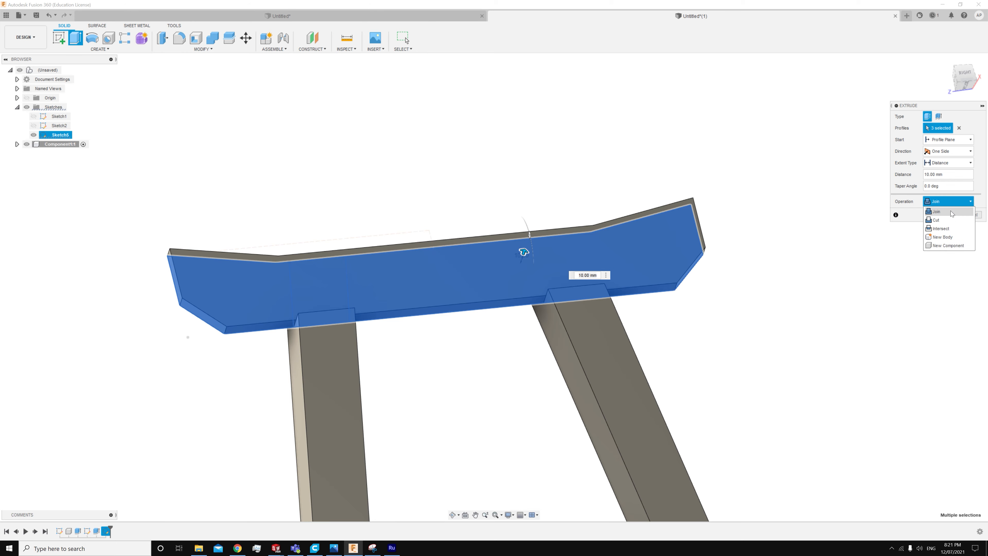
pyautogui.click(943, 248)
pyautogui.keyDown('shift'); pyautogui.moveTo(486, 253); pyautogui.dragTo(498, 241, button='middle'); pyautogui.keyUp('shift')
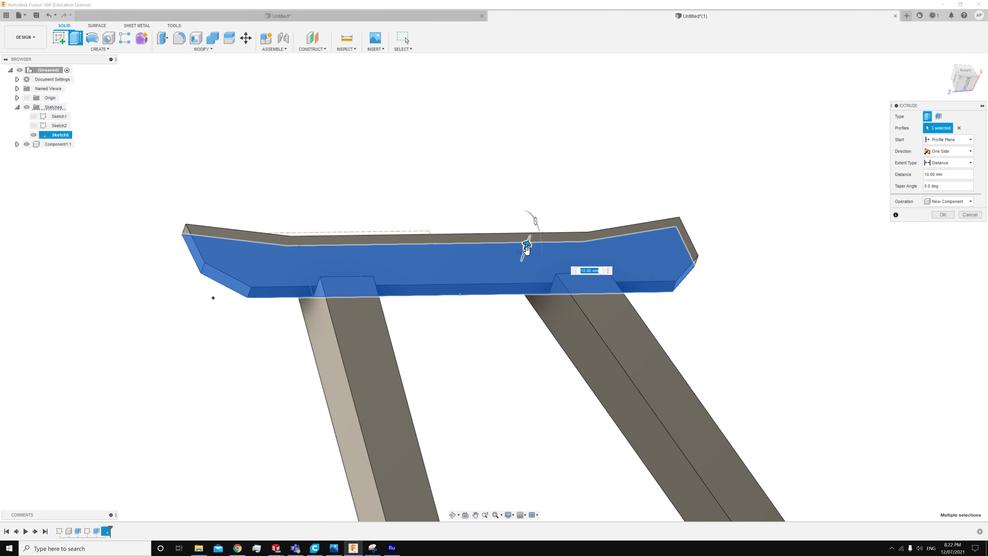
pyautogui.moveTo(526, 249); pyautogui.dragTo(532, 238)
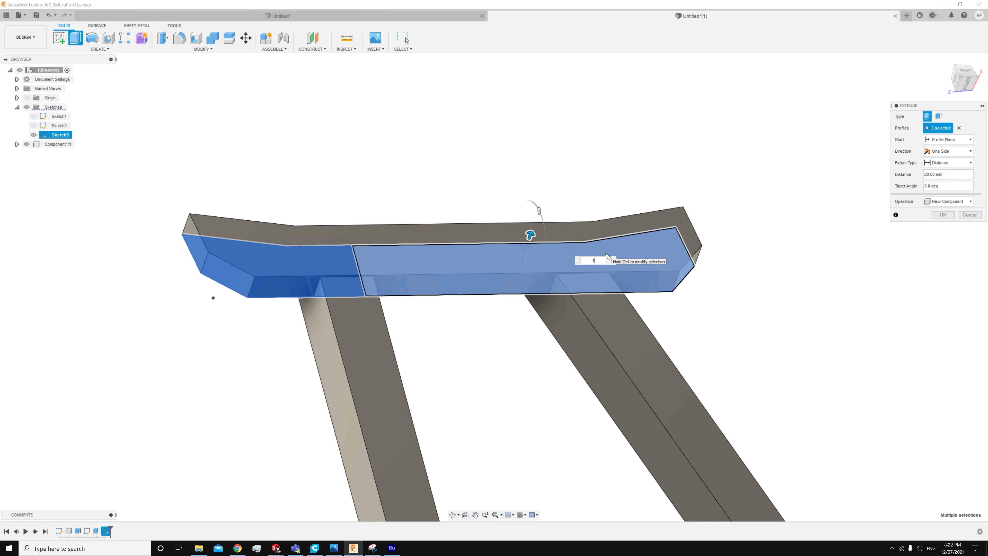
pyautogui.write('19mm')
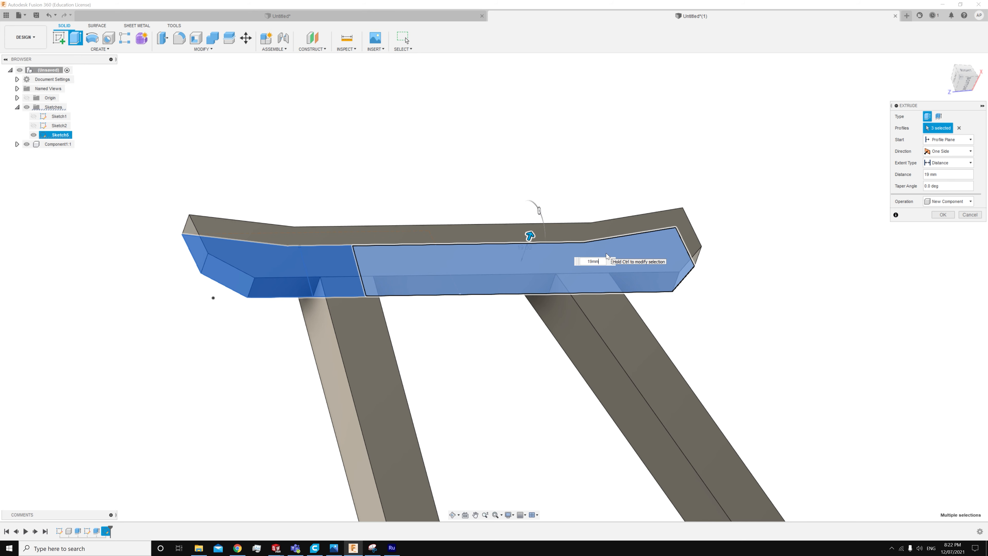
pyautogui.press('Return')
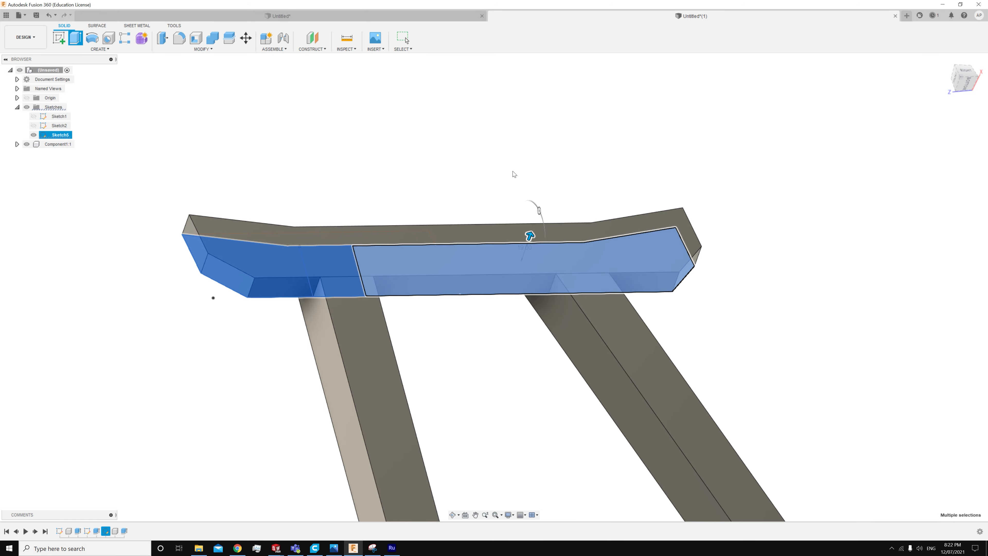
# Start a new sketch on the front face of the left leg, viewed from the right side of the model
pyautogui.keyDown('shift'); pyautogui.moveTo(484, 181); pyautogui.dragTo(550, 225, button='middle'); pyautogui.keyUp('shift')
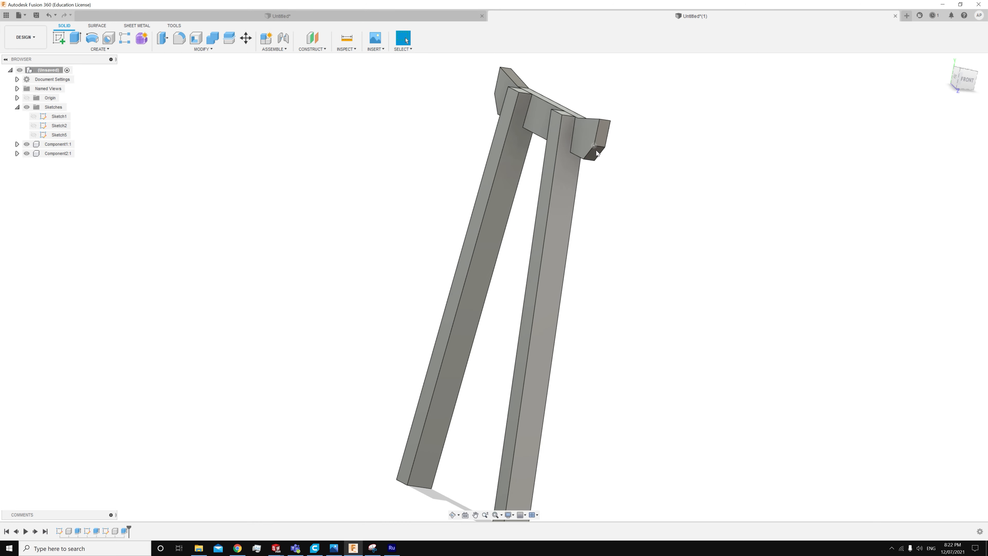
pyautogui.keyDown('shift'); pyautogui.moveTo(597, 153); pyautogui.dragTo(574, 160, button='middle'); pyautogui.keyUp('shift')
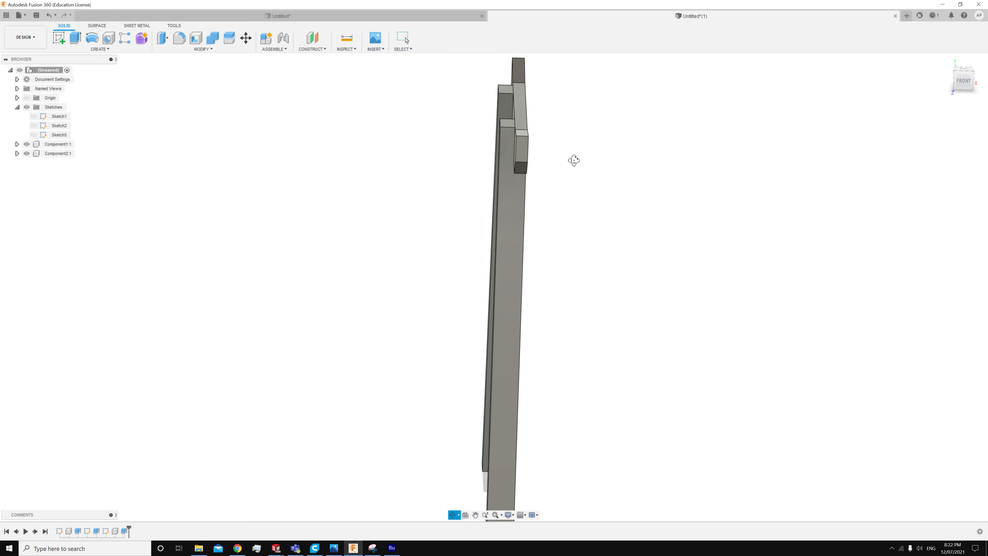
pyautogui.click(966, 79)
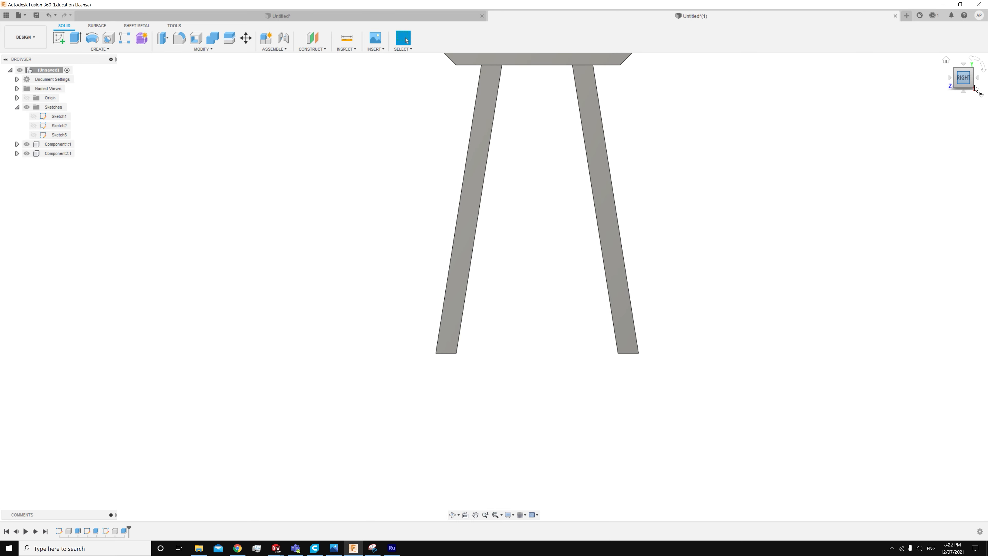
pyautogui.scroll(-3, 669, 261)
pyautogui.scroll(2, 670, 189)
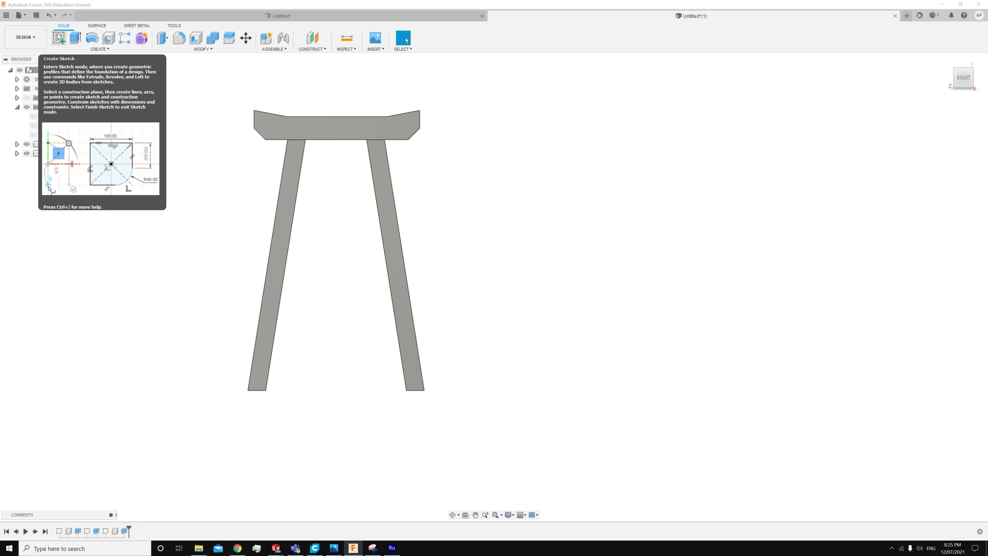
pyautogui.click(58, 36)
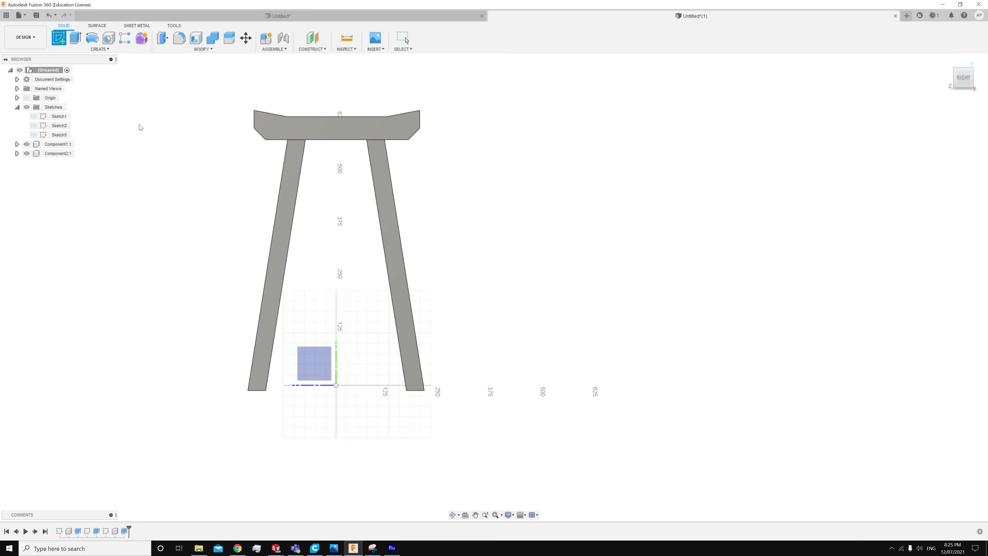
pyautogui.scroll(3, 271, 307)
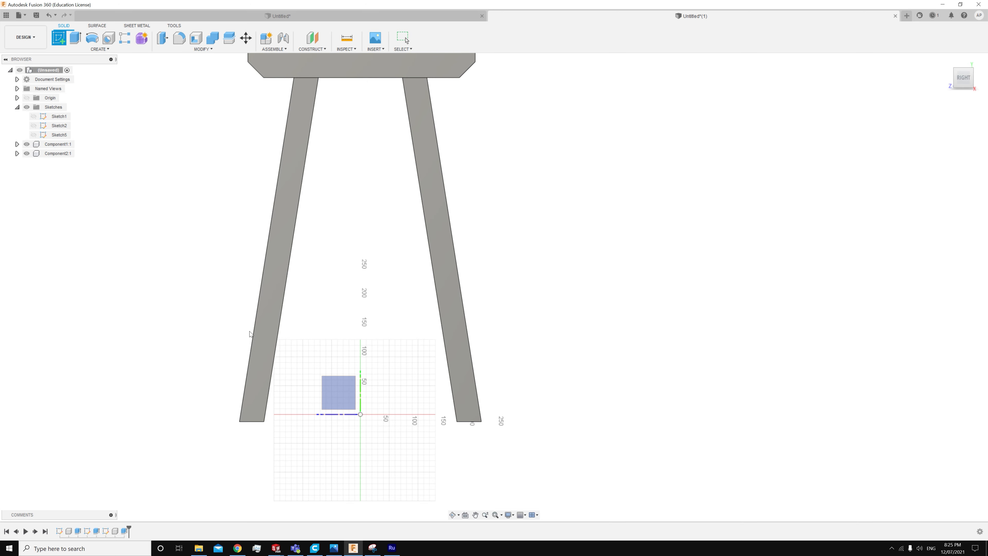
pyautogui.click(259, 323)
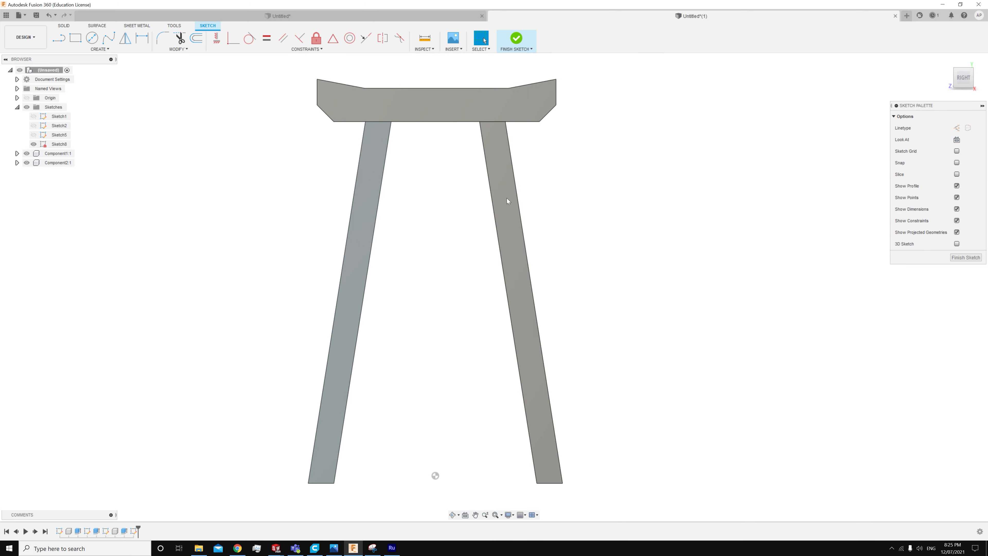
# Draw a vertical construction line from the origin up to roughly mid-height between the two legs
pyautogui.click(61, 40)
pyautogui.click(436, 475)
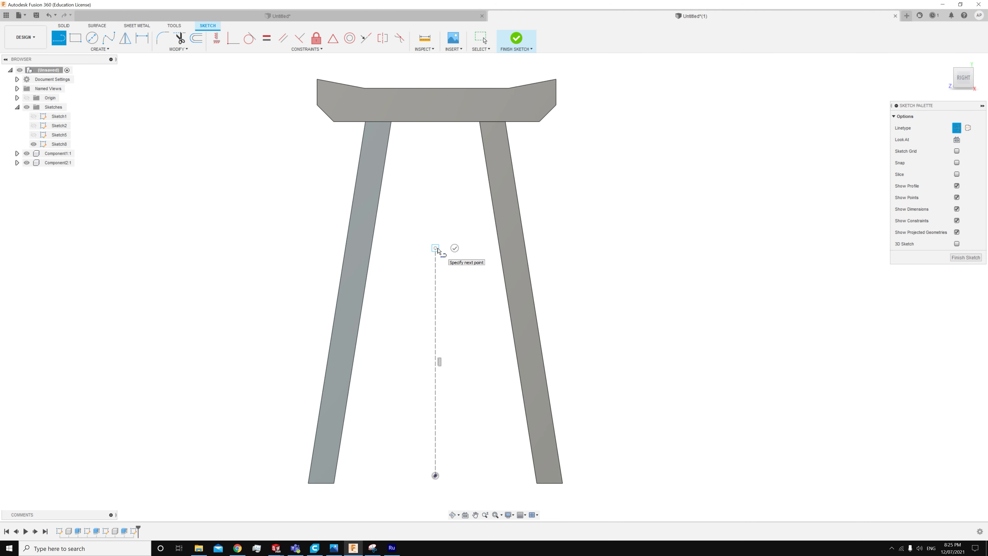
pyautogui.press('Escape')
# Draw two solid horizontal lines, one above the other, from the left leg's inner edge to the vertical centreline
pyautogui.click(59, 40)
pyautogui.press('x')
pyautogui.click(343, 420)
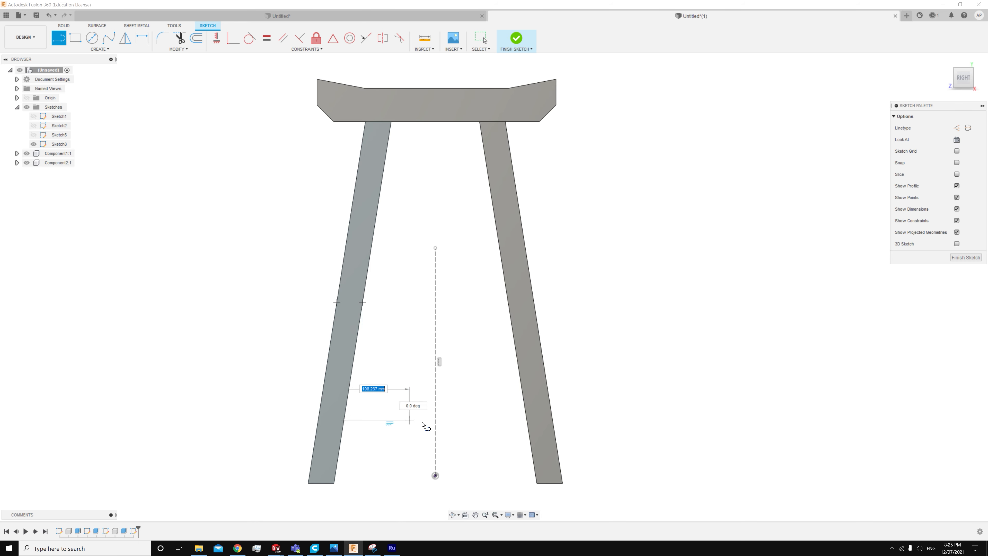
pyautogui.click(436, 424)
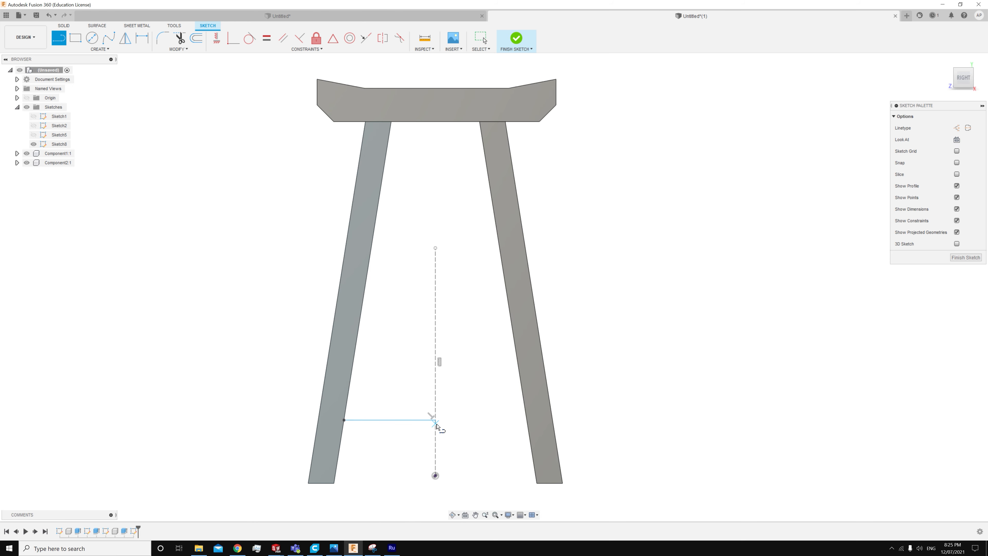
pyautogui.press('Escape')
pyautogui.click(60, 39)
pyautogui.click(349, 382)
pyautogui.click(436, 384)
pyautogui.press('Escape')
# Dimension the lower horizontal line 140 mm above the bottom edge of the left leg
pyautogui.press('d')
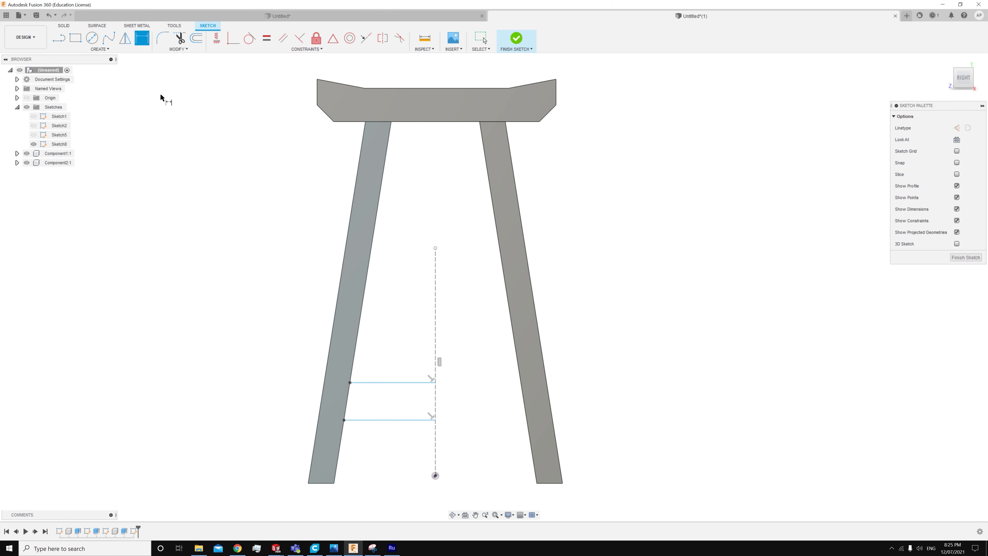
pyautogui.click(364, 421)
pyautogui.click(331, 481)
pyautogui.click(208, 475)
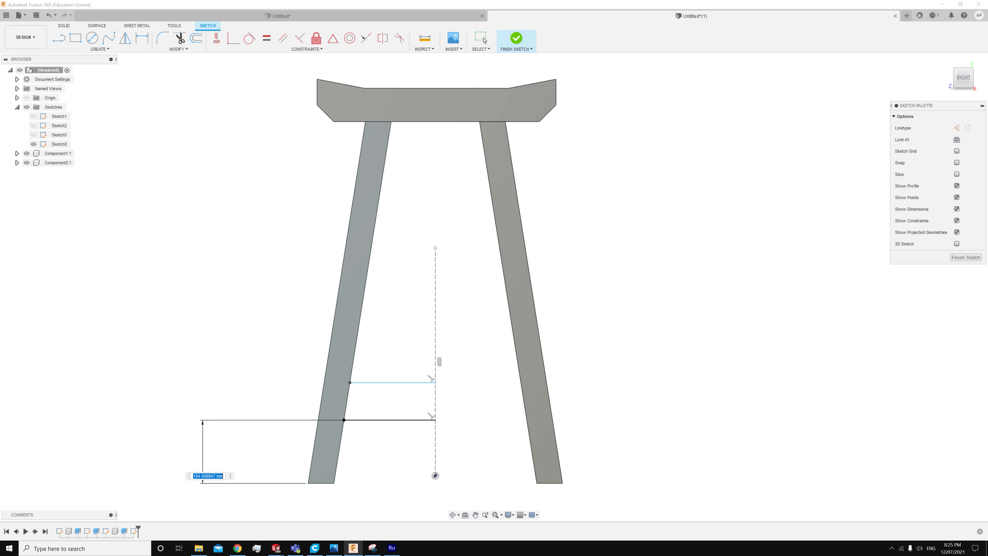
pyautogui.write('140mm')
pyautogui.press('Return')
# Dimension the vertical distance between the two horizontal lines as 70 mm
pyautogui.click(399, 383)
pyautogui.click(402, 398)
pyautogui.scroll(3, 400, 390)
pyautogui.click(386, 390)
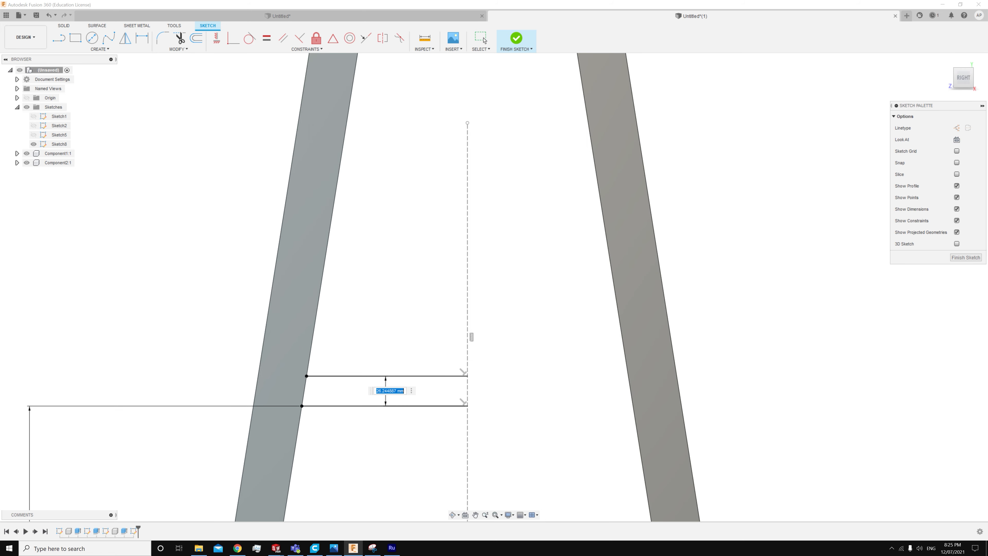
pyautogui.write('70mm')
pyautogui.press('Return')
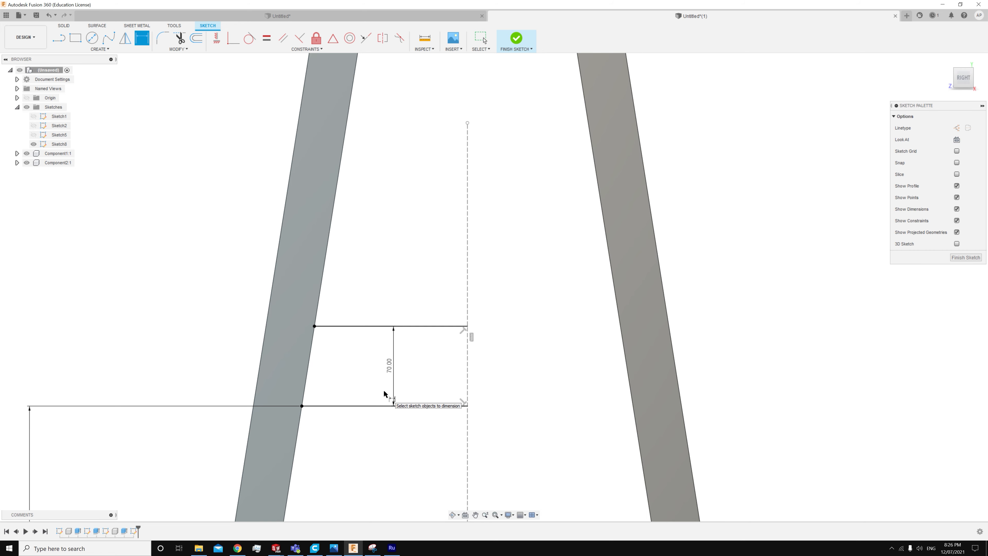
# Join the outer ends of the two horizontal lines with a sloping line along the left leg's inner edge
pyautogui.scroll(-1, 360, 344)
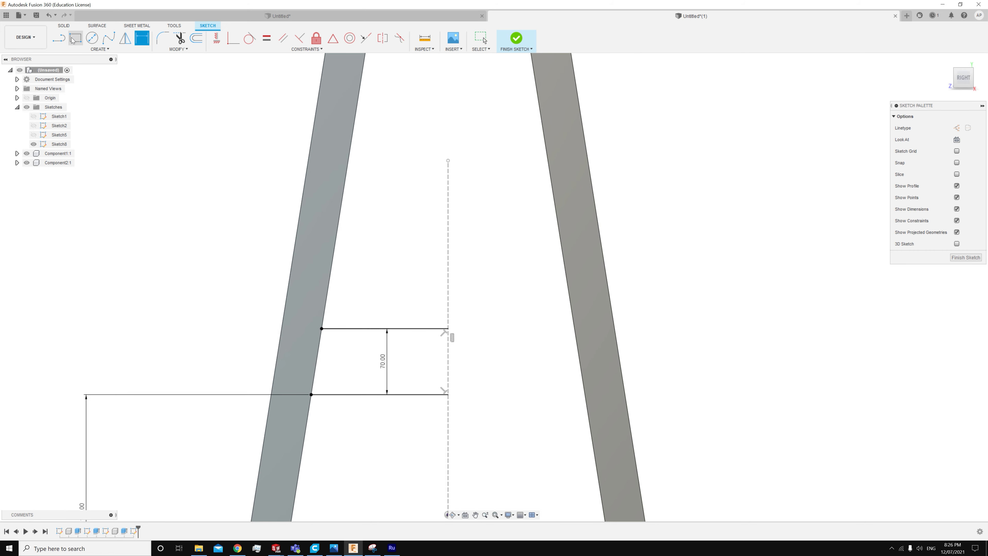
pyautogui.click(64, 41)
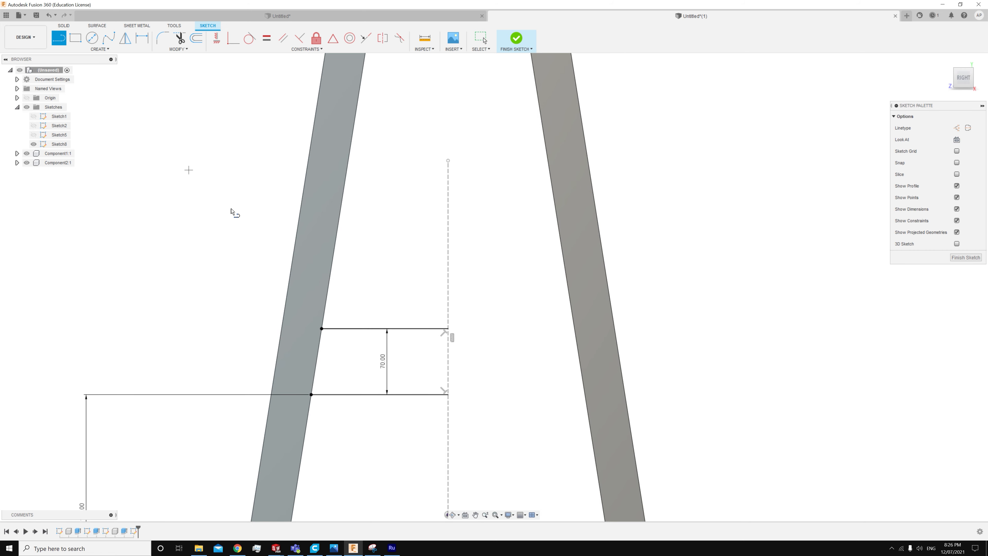
pyautogui.click(321, 328)
pyautogui.click(311, 394)
pyautogui.press('Escape')
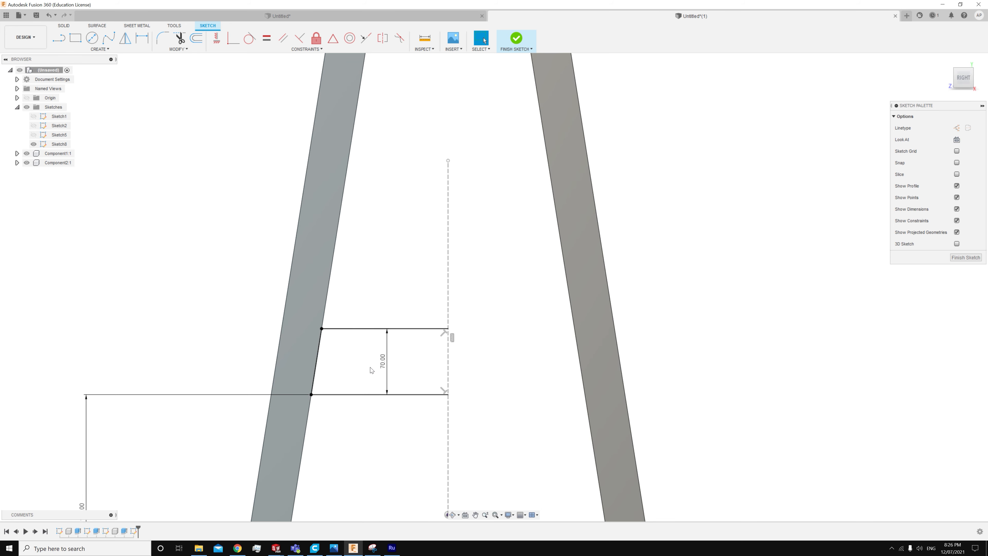
# Mirror the two horizontal lines and the sloping end line about the vertical centreline to complete the lower rail outline
pyautogui.scroll(-5, 385, 340)
pyautogui.scroll(3, 408, 315)
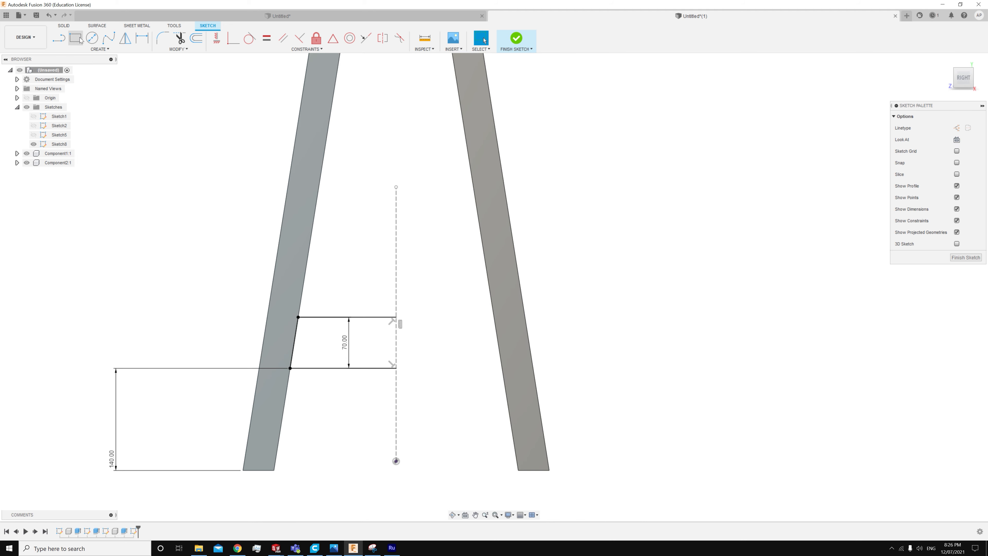
pyautogui.click(137, 48)
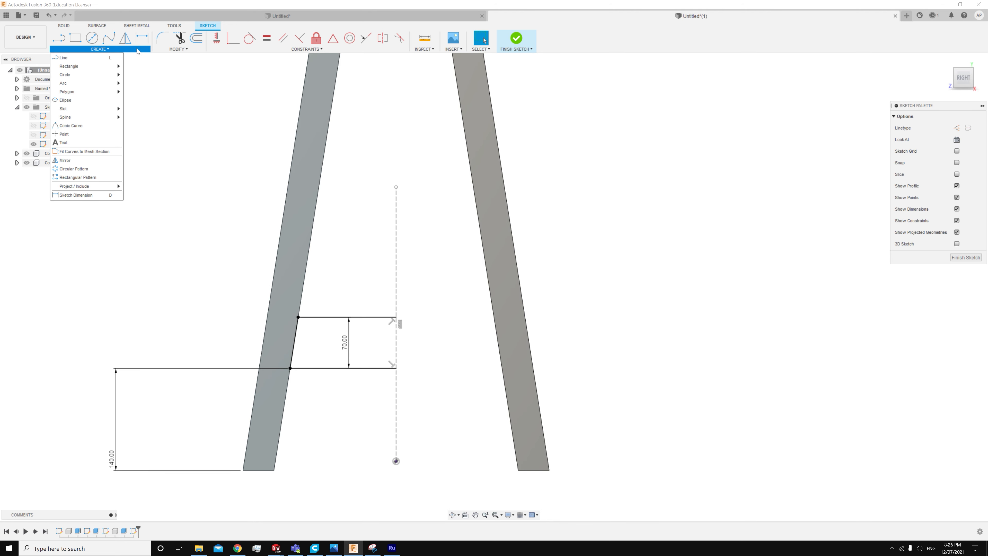
pyautogui.click(100, 161)
pyautogui.click(323, 318)
pyautogui.click(296, 333)
pyautogui.click(317, 368)
pyautogui.click(931, 128)
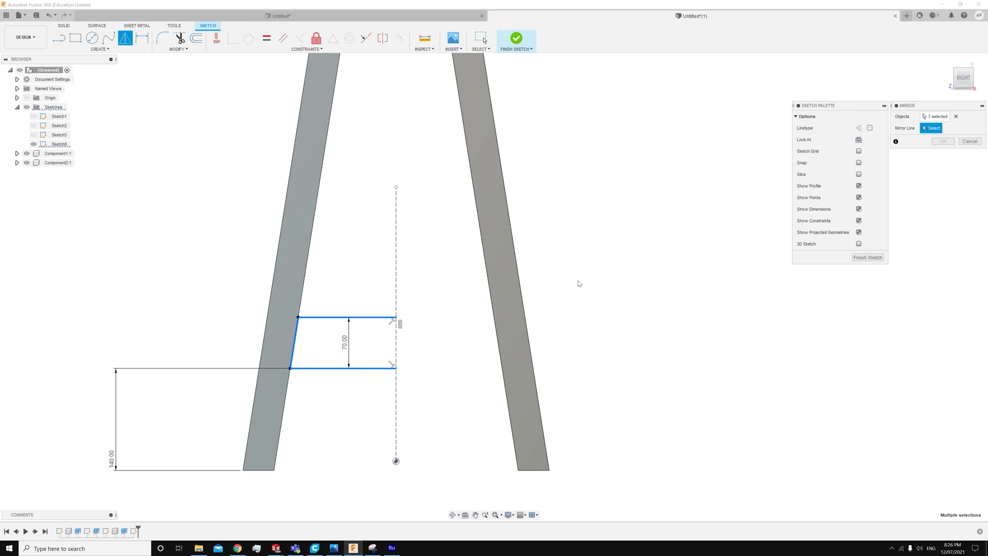
pyautogui.click(396, 339)
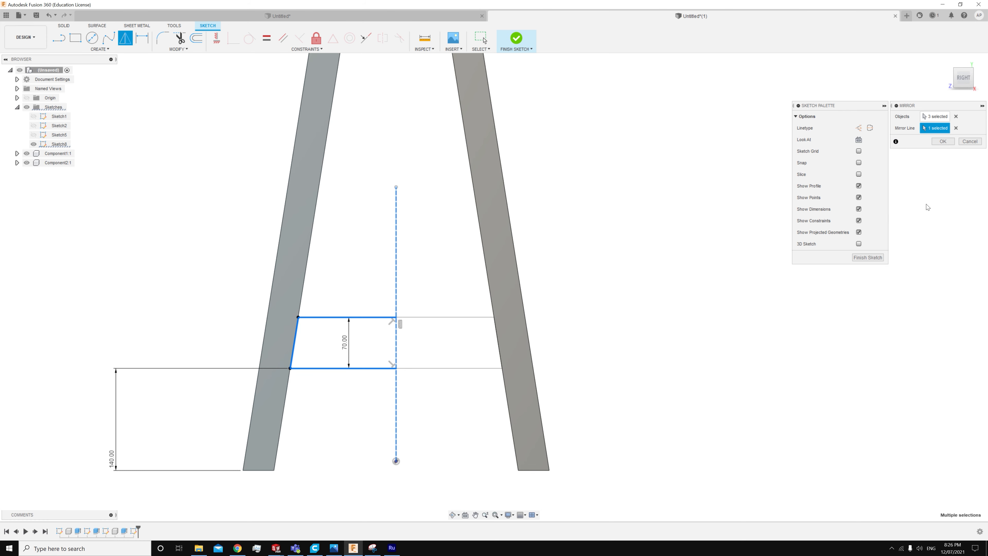
pyautogui.click(942, 142)
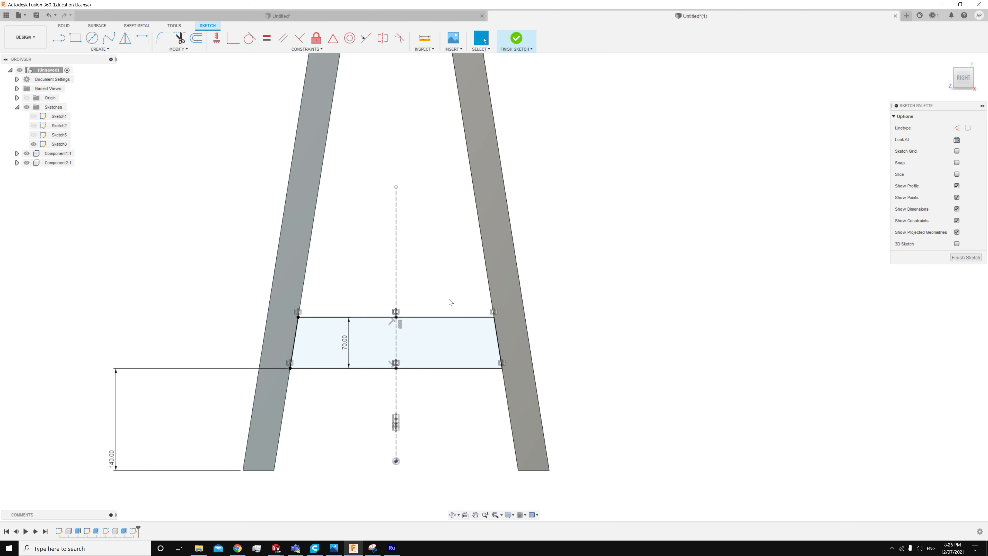
# Begin extruding the lower rail profile about -15 mm into the thickness of the legs
pyautogui.keyDown('shift'); pyautogui.moveTo(468, 344); pyautogui.dragTo(482, 309, button='middle'); pyautogui.keyUp('shift')
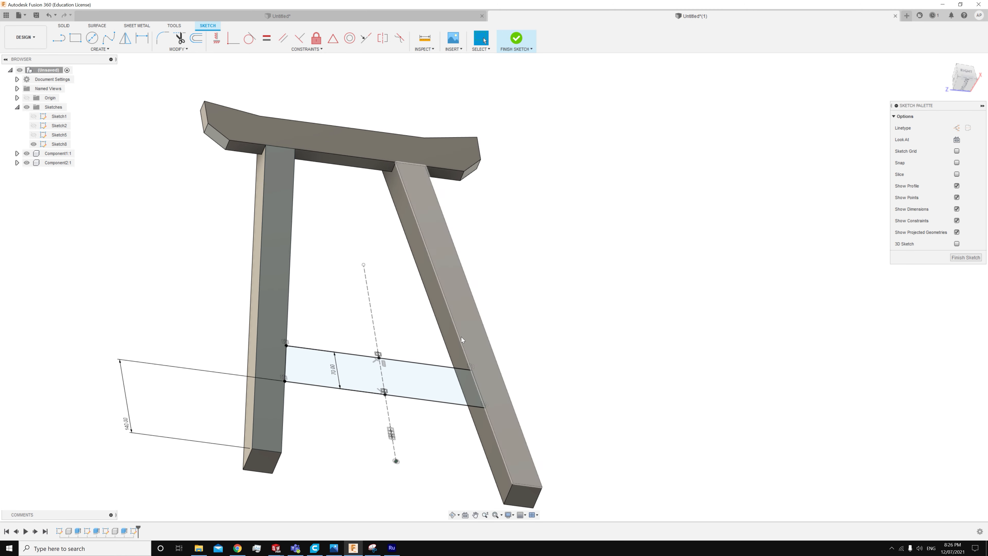
pyautogui.scroll(3, 432, 389)
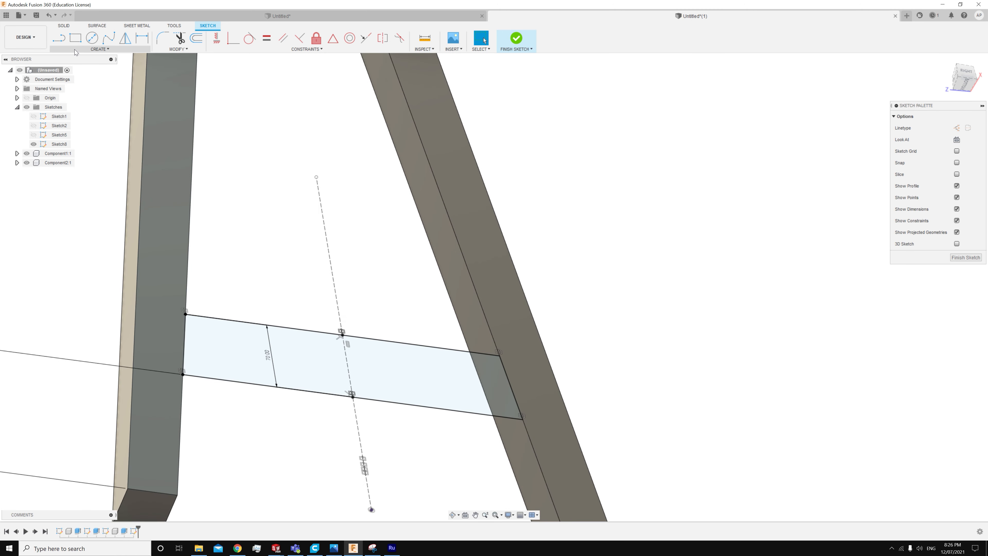
pyautogui.click(64, 26)
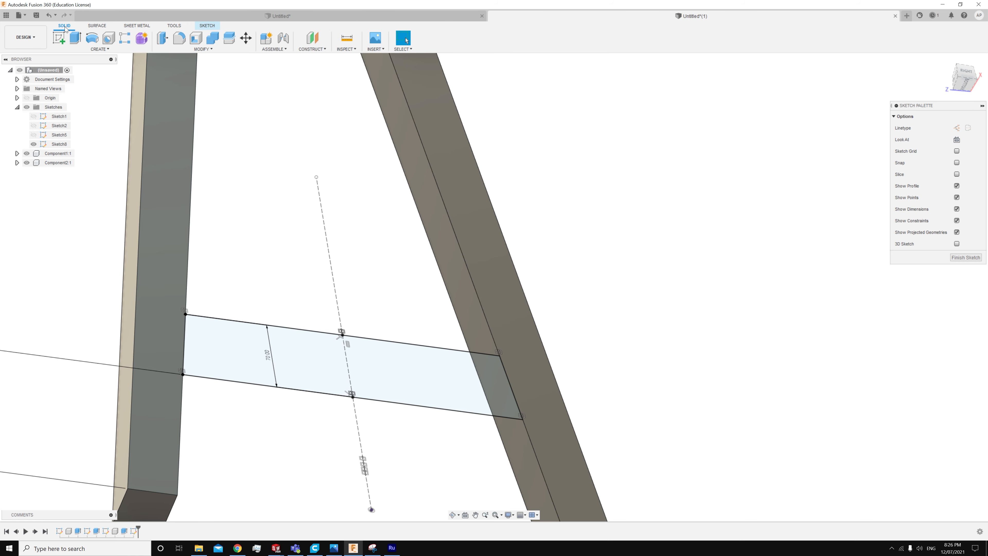
pyautogui.click(75, 41)
pyautogui.click(348, 357)
pyautogui.scroll(2, 350, 360)
pyautogui.moveTo(352, 362); pyautogui.dragTo(339, 388)
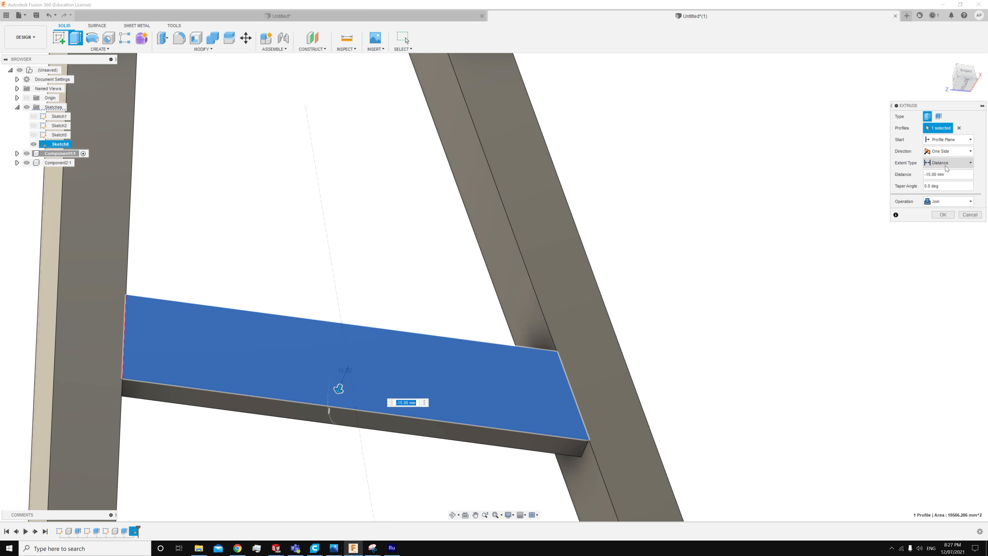
# Start the rail extrusion from an offset of -11.5 mm relative to the profile plane
pyautogui.click(950, 142)
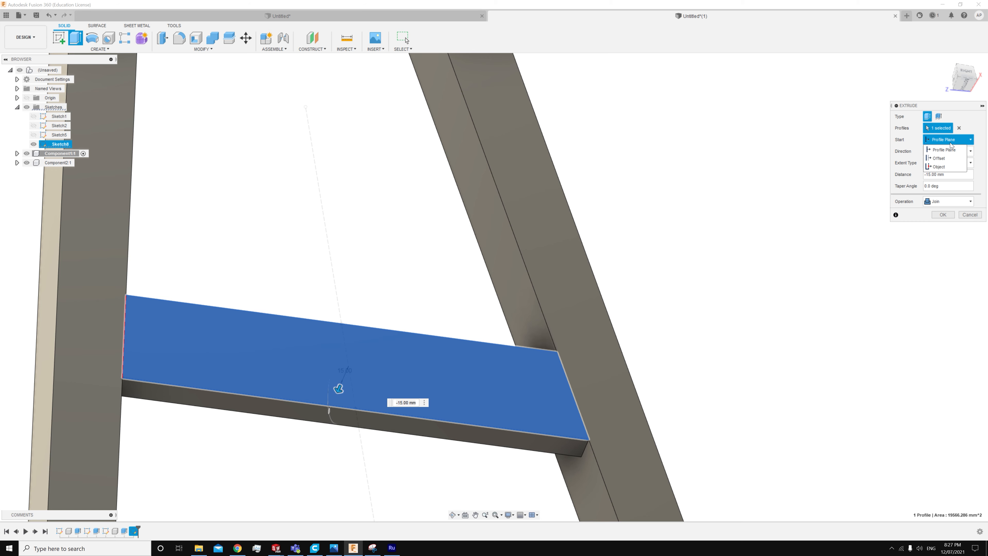
pyautogui.click(946, 158)
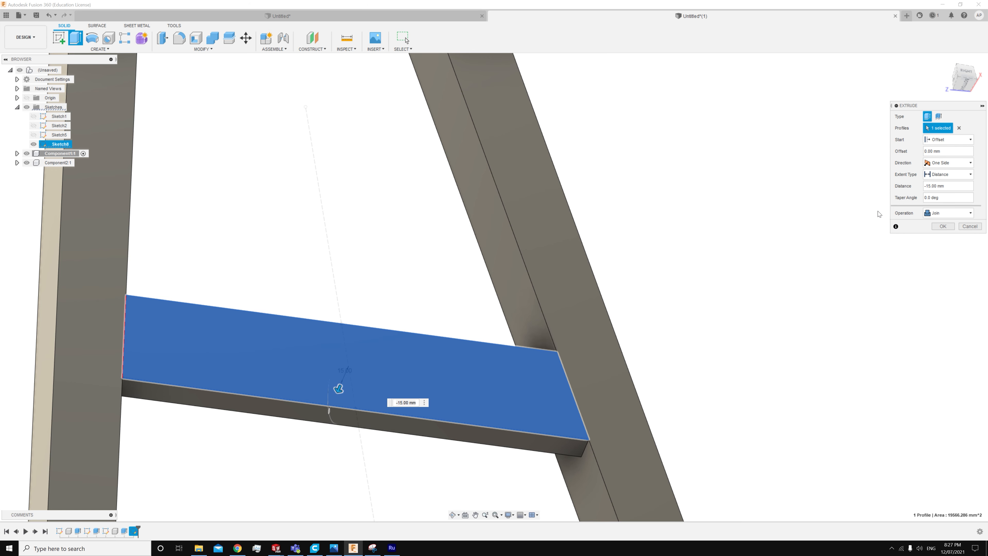
pyautogui.click(905, 155)
pyautogui.press('BackSpace')
pyautogui.write('11.5mm')
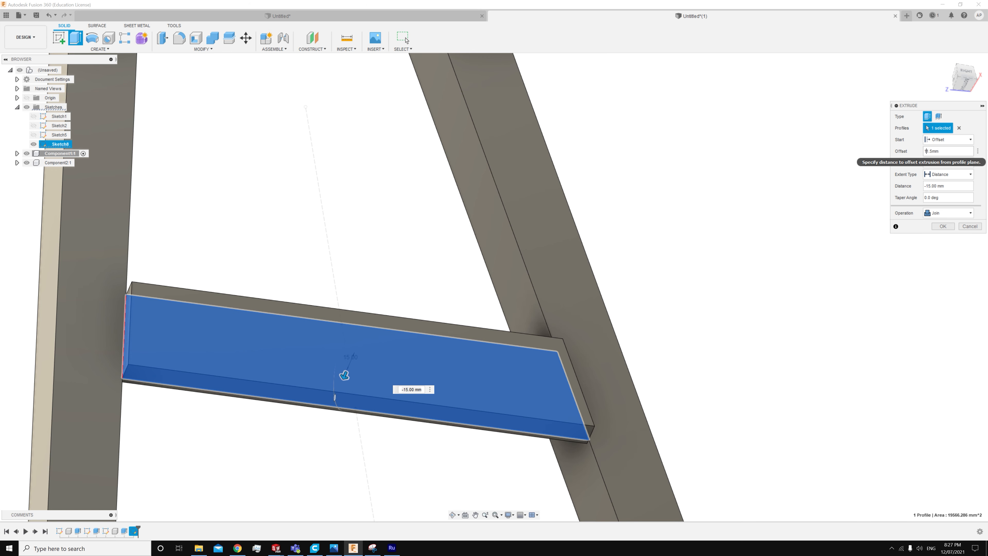
pyautogui.moveTo(929, 152); pyautogui.dragTo(923, 152)
pyautogui.click(924, 151)
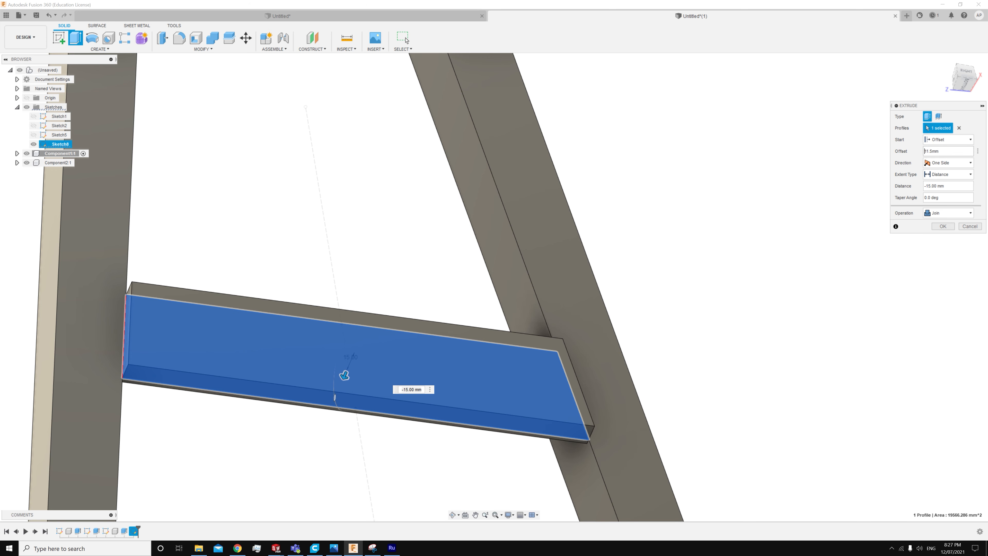
pyautogui.write('-')
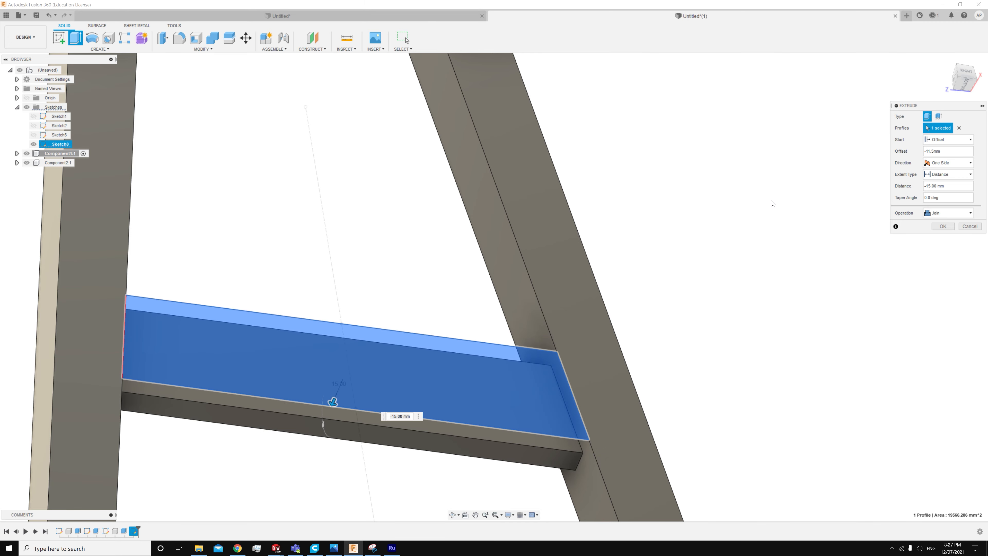
# Set the extrusion distance to -19 mm and create the lower rail as a new component
pyautogui.scroll(-5, 772, 197)
pyautogui.scroll(5, 841, 212)
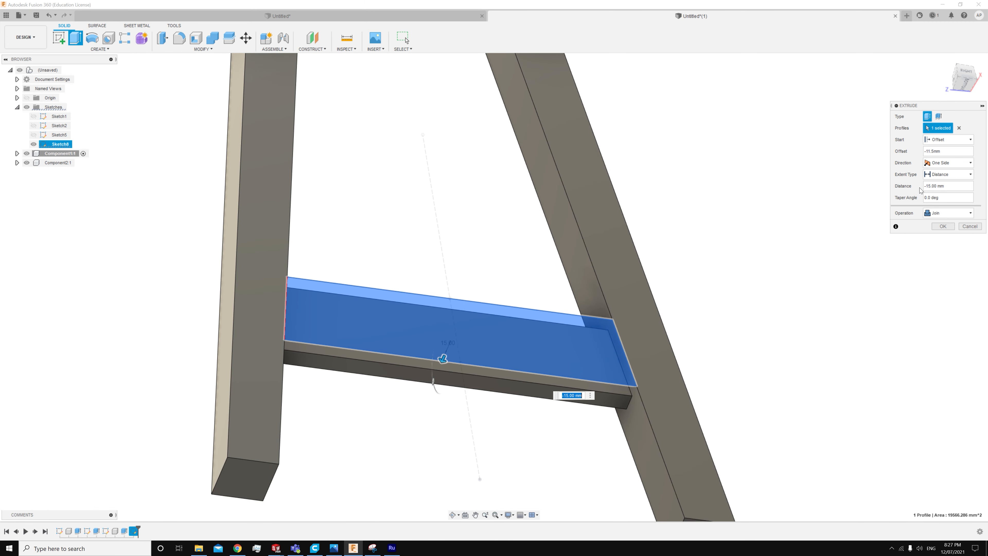
pyautogui.click(931, 185)
pyautogui.press('BackSpace')
pyautogui.write('9')
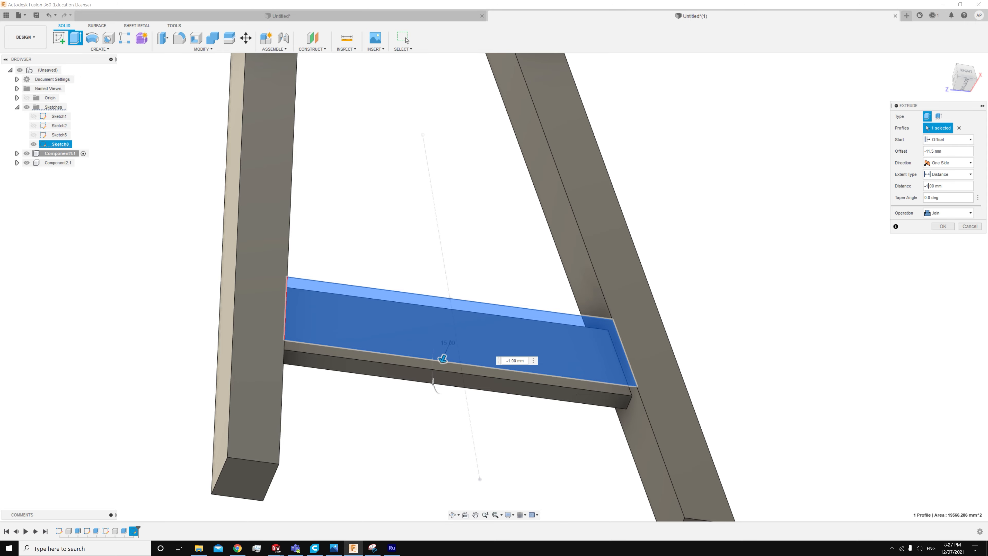
pyautogui.keyDown('shift'); pyautogui.moveTo(752, 250); pyautogui.dragTo(719, 192, button='middle'); pyautogui.keyUp('shift')
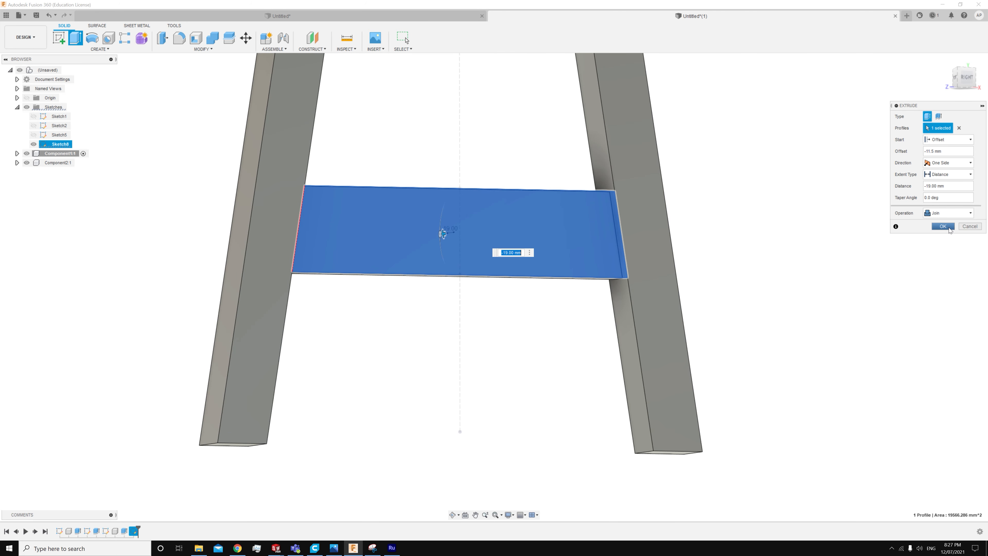
pyautogui.click(949, 213)
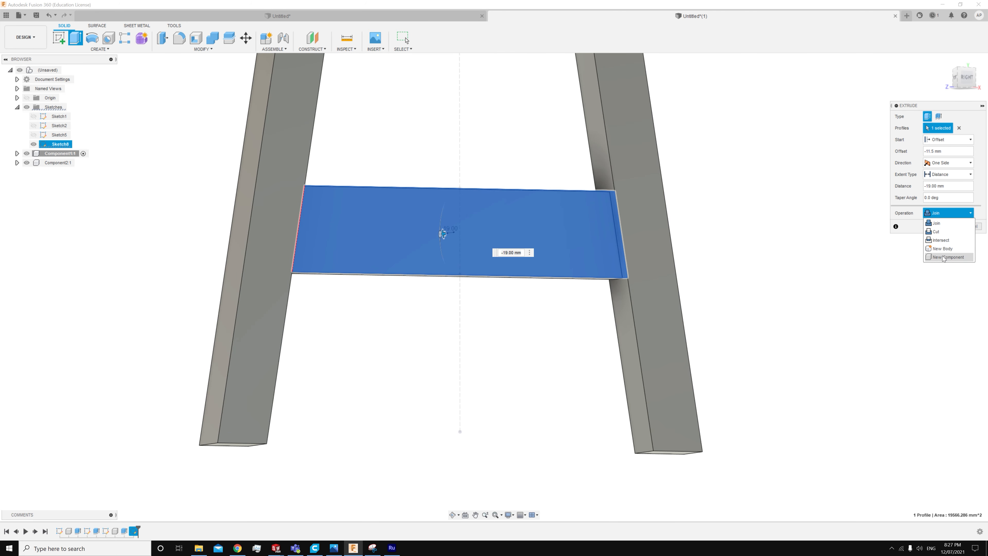
pyautogui.click(943, 257)
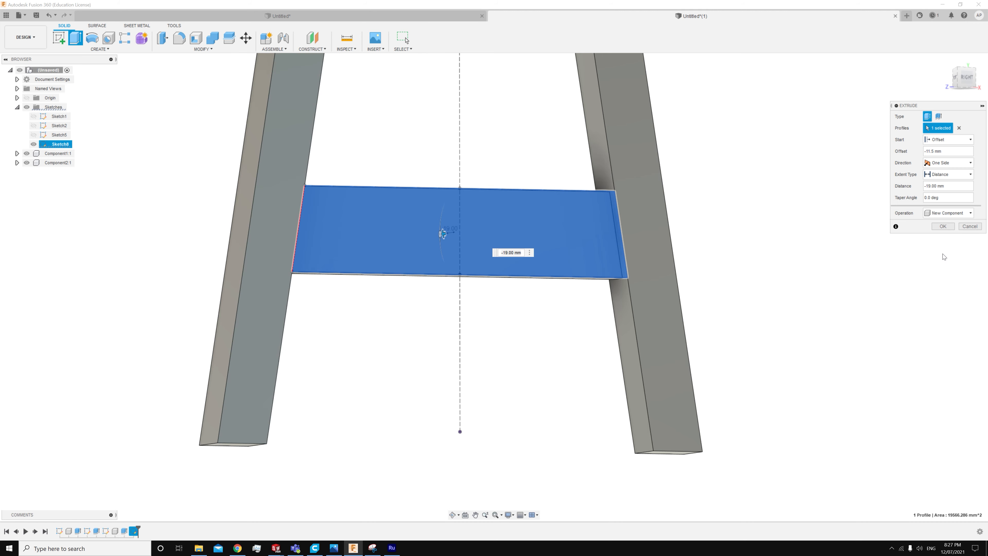
pyautogui.click(946, 226)
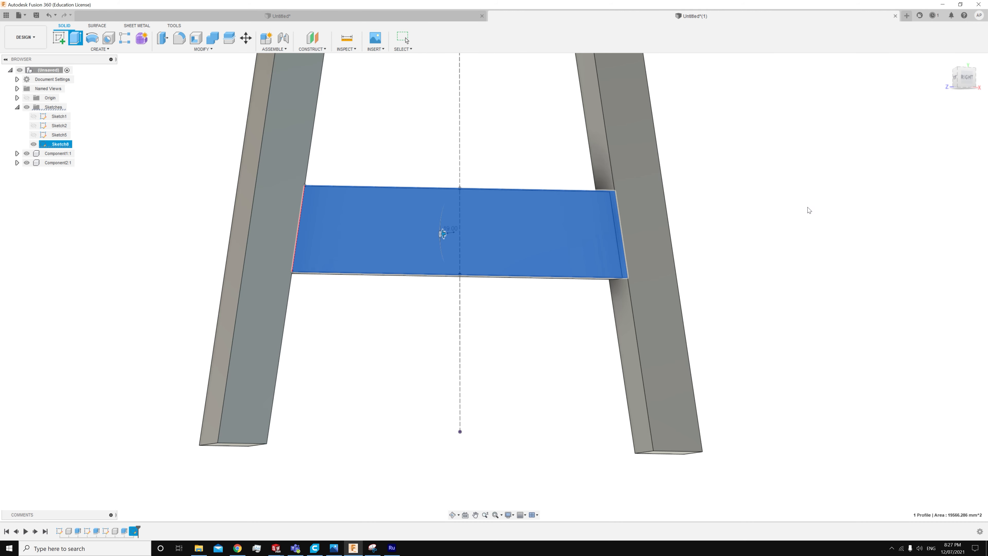
pyautogui.scroll(-5, 840, 218)
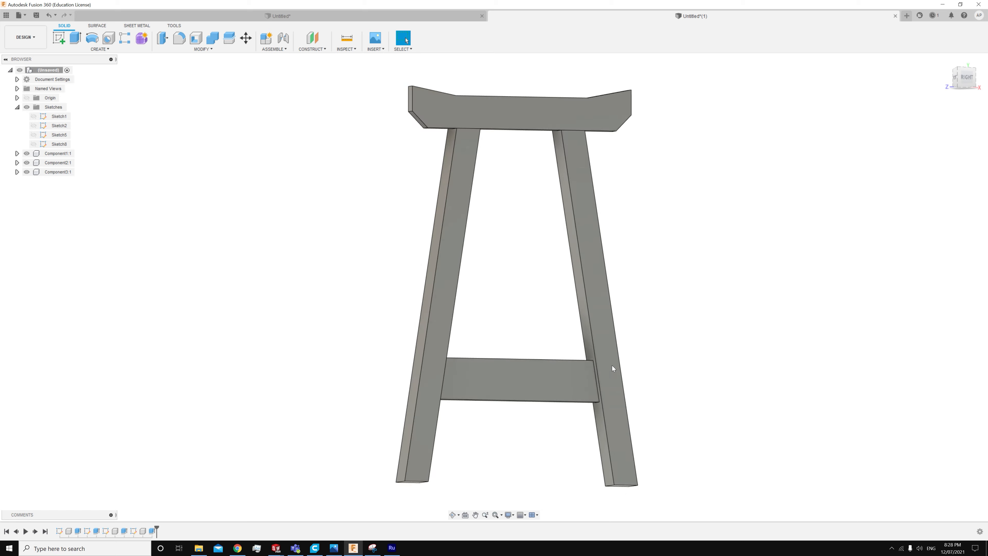
pyautogui.keyDown('shift'); pyautogui.moveTo(539, 384); pyautogui.dragTo(508, 375, button='middle'); pyautogui.keyUp('shift')
pyautogui.moveTo(508, 375); pyautogui.dragTo(525, 373)
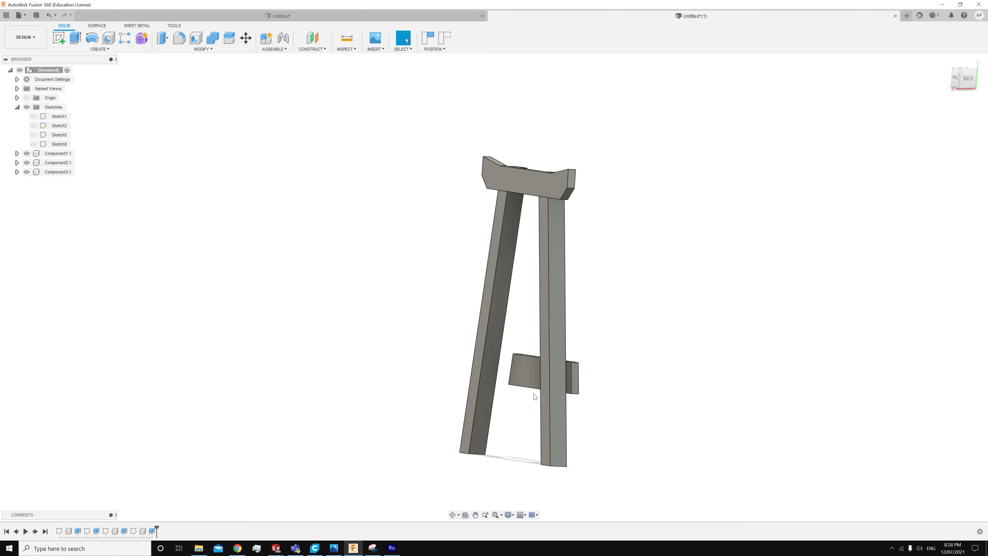
pyautogui.hotkey('ctrl', 'z')
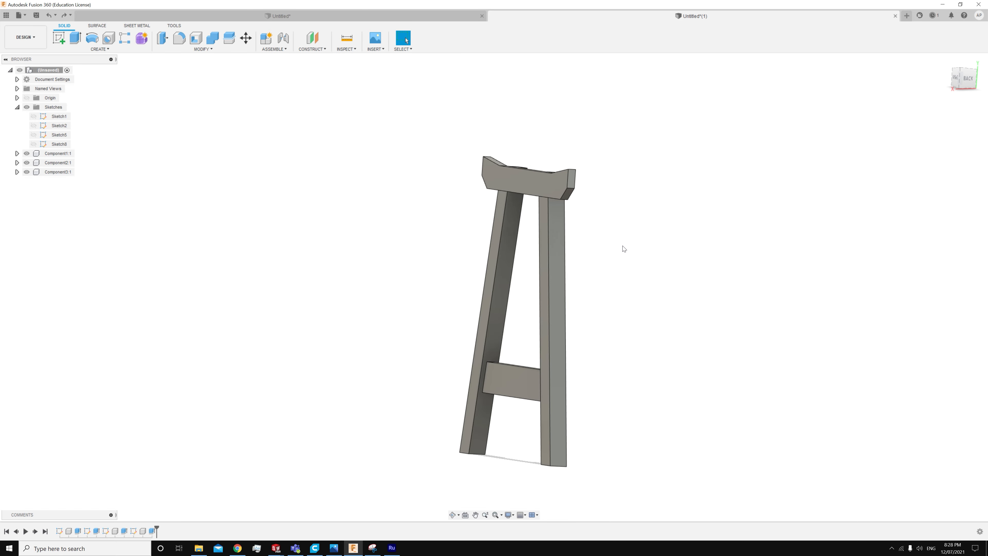
# Create a construction plane offset -108 mm from the origin's YZ plane, on the open side of the leg frame
pyautogui.keyDown('shift'); pyautogui.moveTo(474, 249); pyautogui.dragTo(533, 327, button='middle'); pyautogui.keyUp('shift')
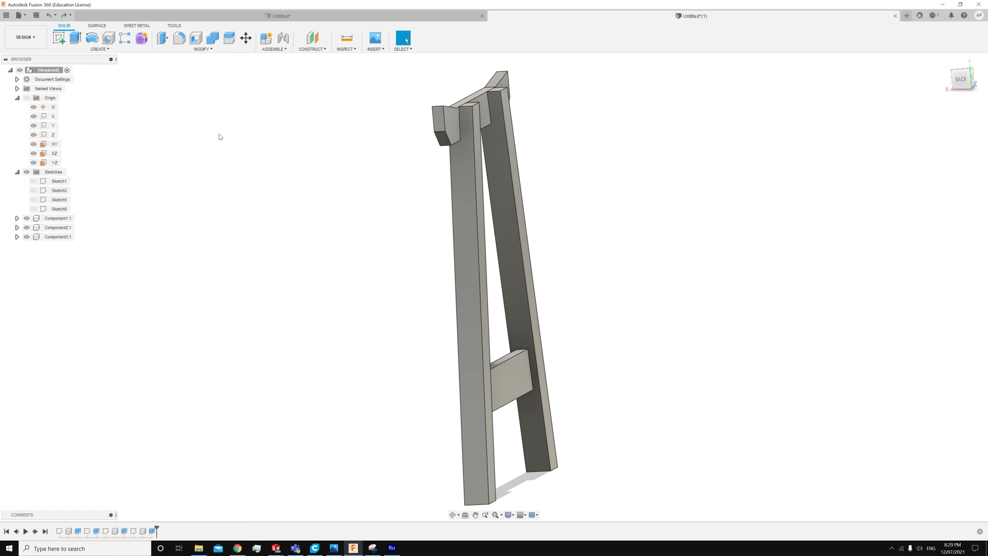
pyautogui.click(54, 154)
pyautogui.click(55, 162)
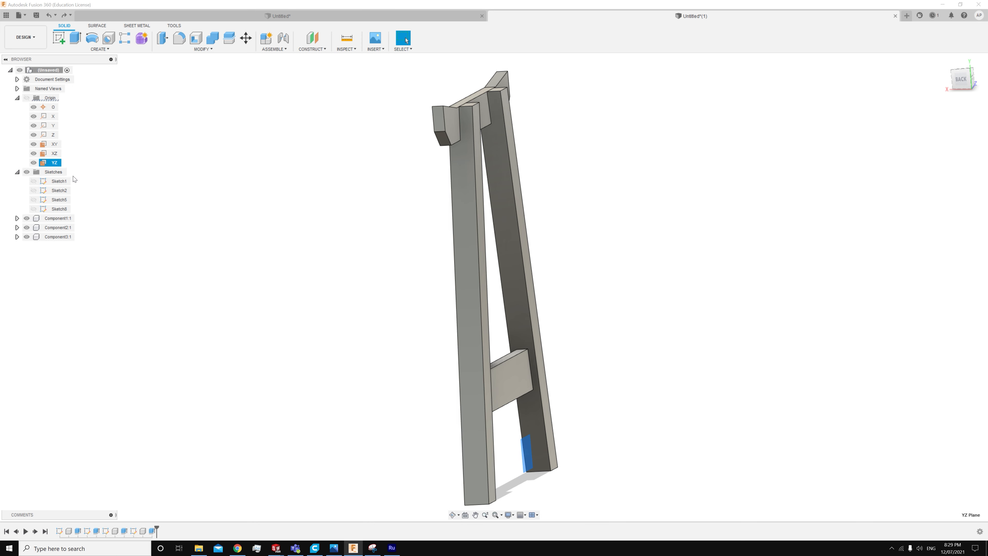
pyautogui.rightClick(53, 165)
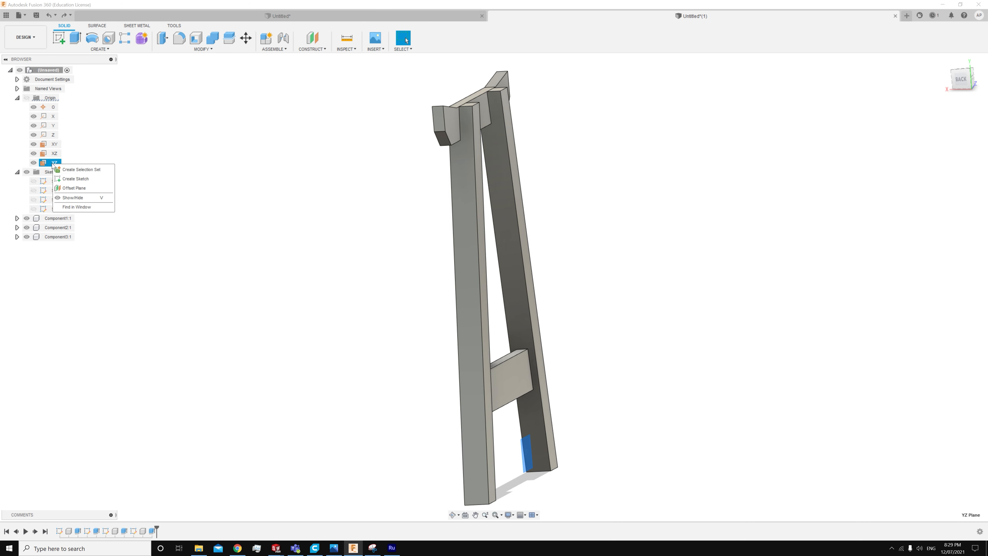
pyautogui.click(74, 188)
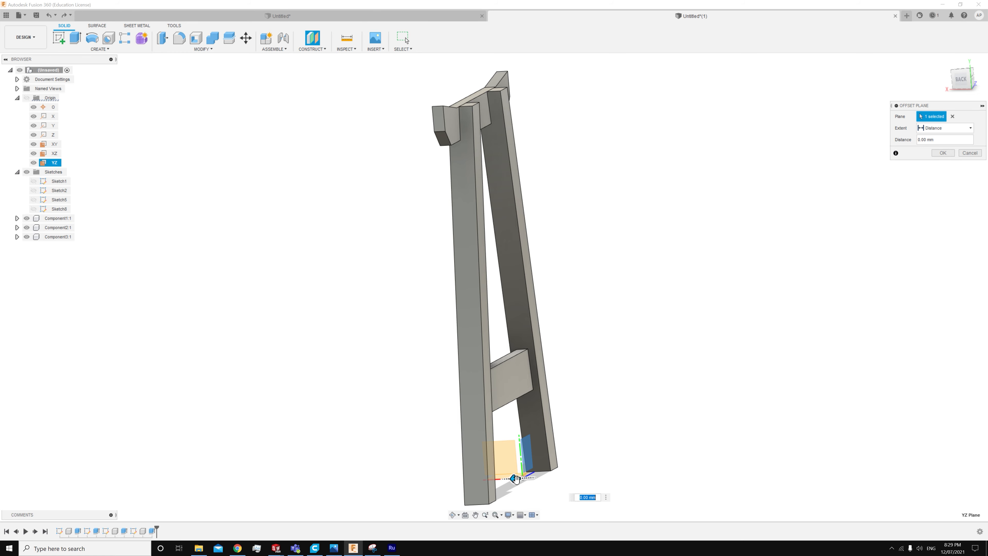
pyautogui.keyDown('shift'); pyautogui.moveTo(534, 360); pyautogui.dragTo(536, 390, button='middle'); pyautogui.keyUp('shift')
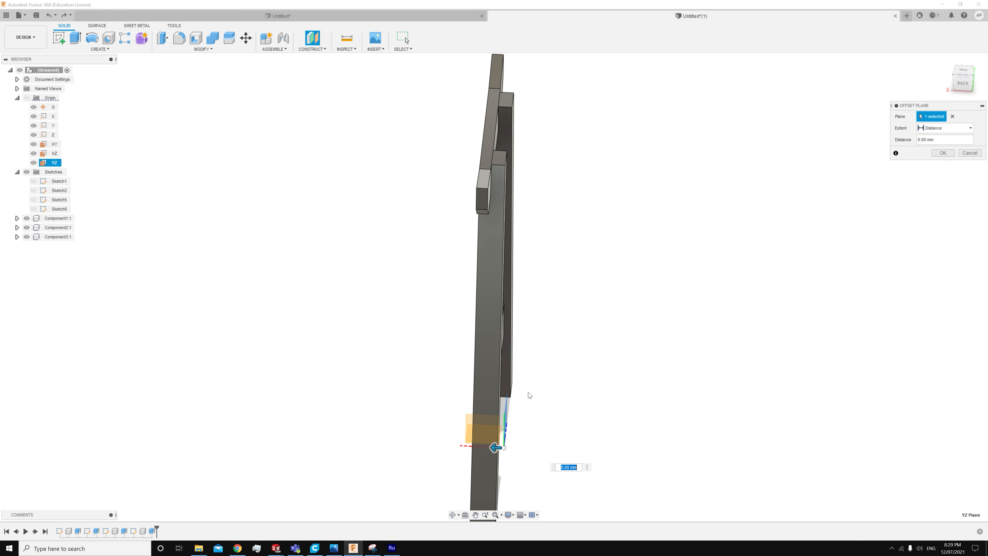
pyautogui.moveTo(497, 447); pyautogui.dragTo(536, 458)
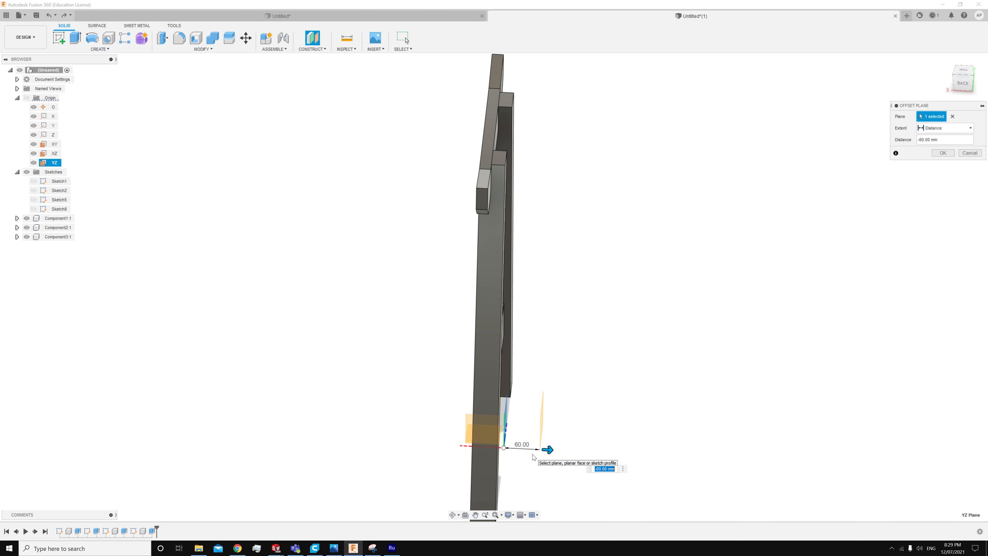
pyautogui.press('BackSpace')
pyautogui.write('-10.8')
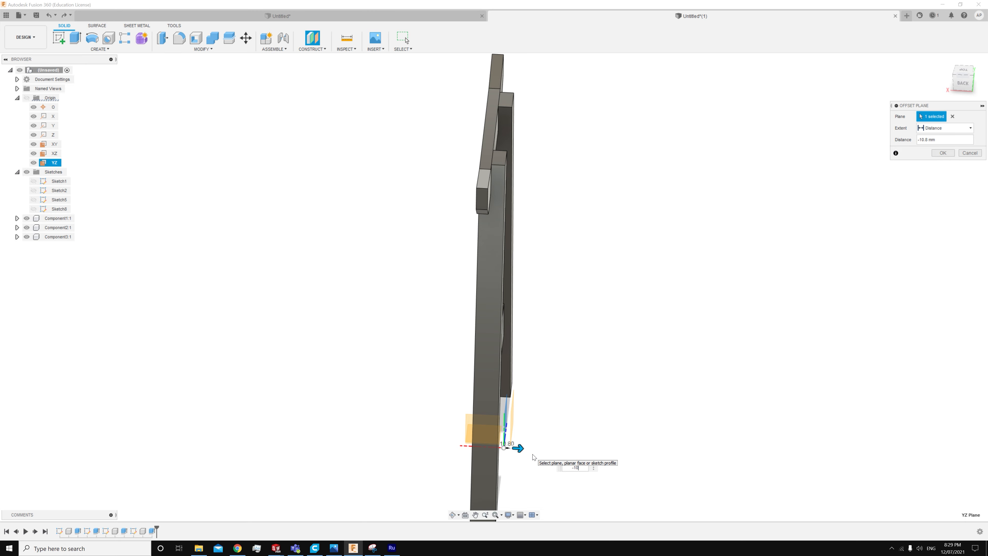
pyautogui.press('Return')
# Mirror all three components, the legs, top crosspiece and lower rail, about the offset construction plane to make the opposite frame
pyautogui.keyDown('shift'); pyautogui.moveTo(695, 319); pyautogui.dragTo(544, 187, button='middle'); pyautogui.keyUp('shift')
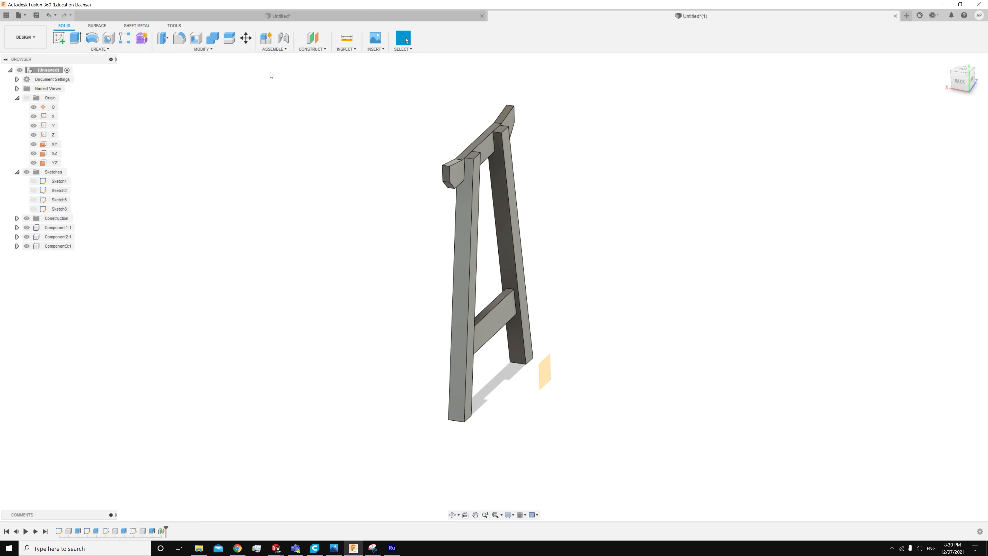
pyautogui.click(129, 50)
pyautogui.click(114, 228)
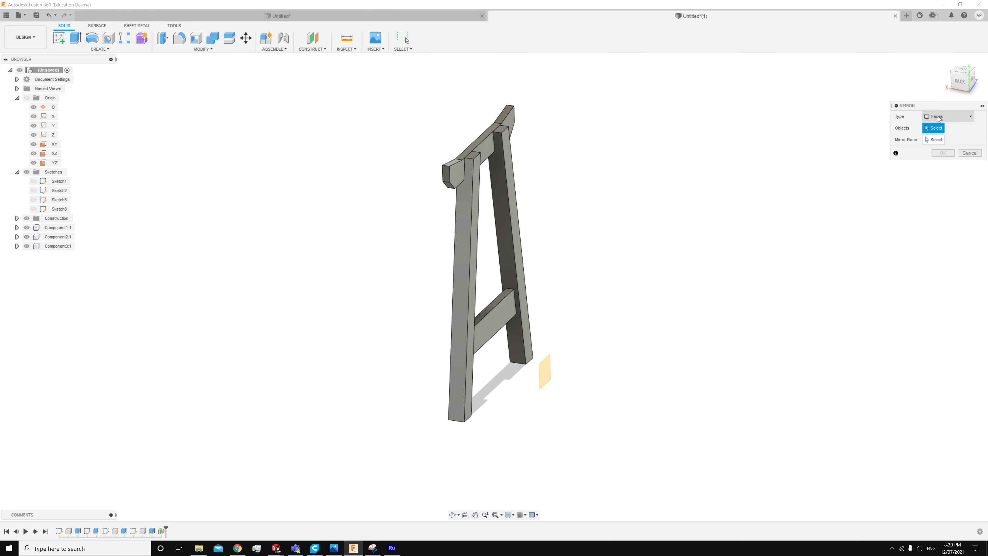
pyautogui.click(939, 118)
pyautogui.click(940, 152)
pyautogui.keyDown('shift'); pyautogui.moveTo(773, 125); pyautogui.dragTo(787, 128, button='middle'); pyautogui.keyUp('shift')
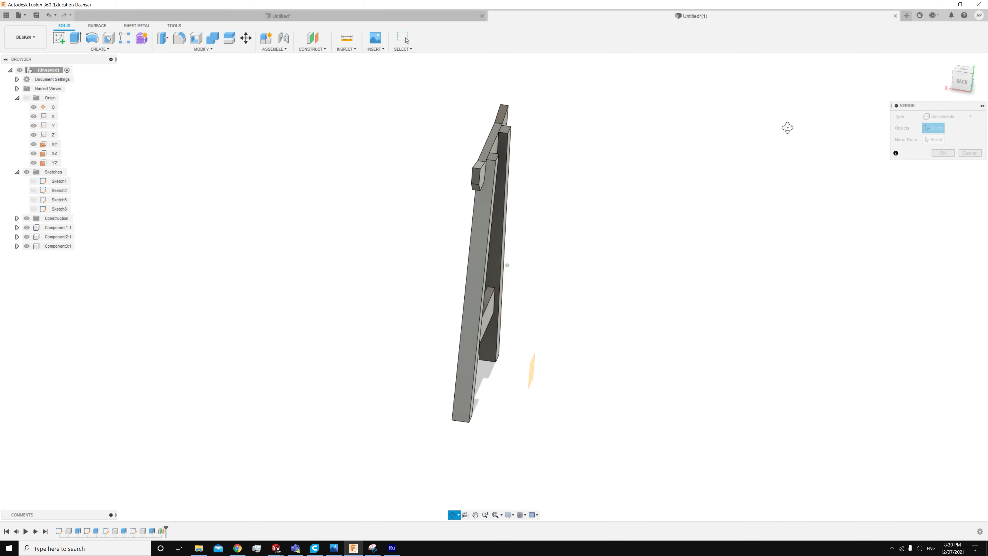
pyautogui.moveTo(398, 78); pyautogui.dragTo(515, 451)
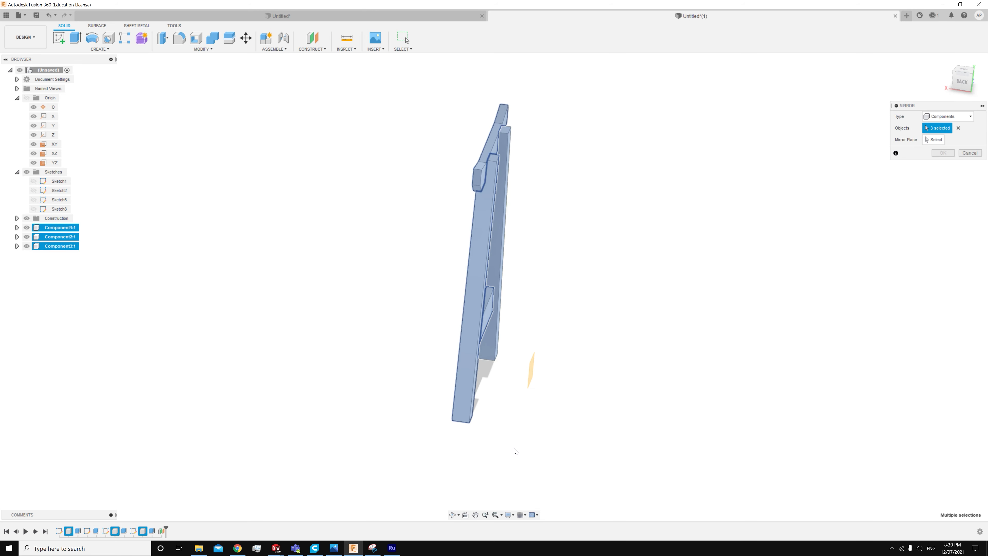
pyautogui.click(932, 140)
pyautogui.keyDown('shift'); pyautogui.moveTo(764, 135); pyautogui.dragTo(891, 159, button='middle'); pyautogui.keyUp('shift')
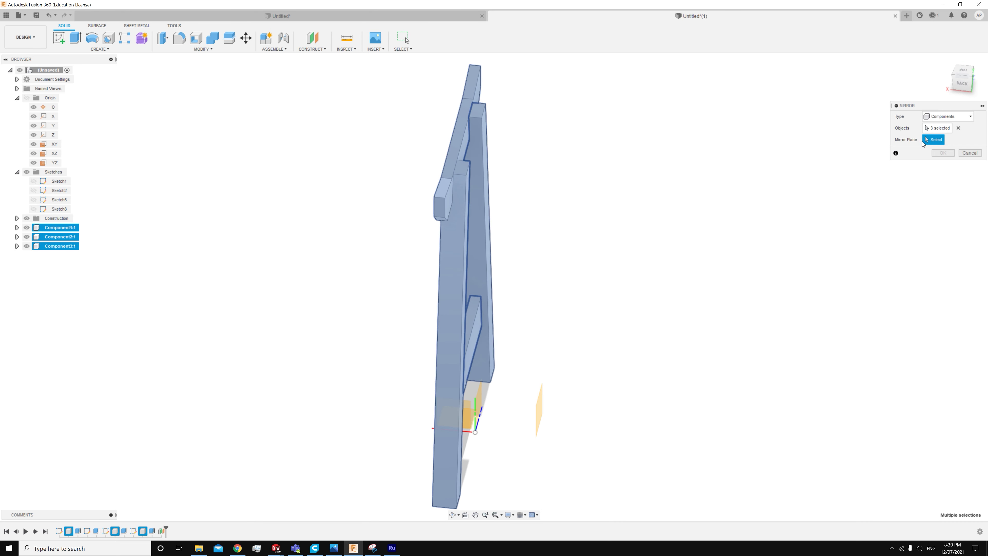
pyautogui.click(540, 417)
pyautogui.moveTo(590, 138)
pyautogui.keyDown('shift'); pyautogui.mouseDown(button='middle')
pyautogui.moveTo(584, 168)
pyautogui.moveTo(586, 132)
pyautogui.mouseUp(button='middle'); pyautogui.keyUp('shift')
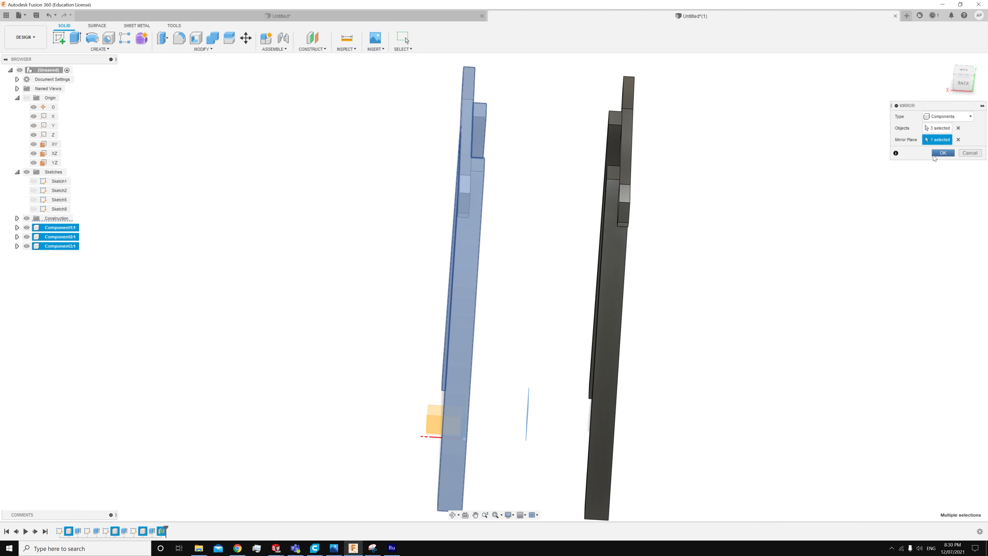
pyautogui.click(934, 154)
pyautogui.keyDown('shift'); pyautogui.moveTo(901, 157); pyautogui.dragTo(730, 177, button='middle'); pyautogui.keyUp('shift')
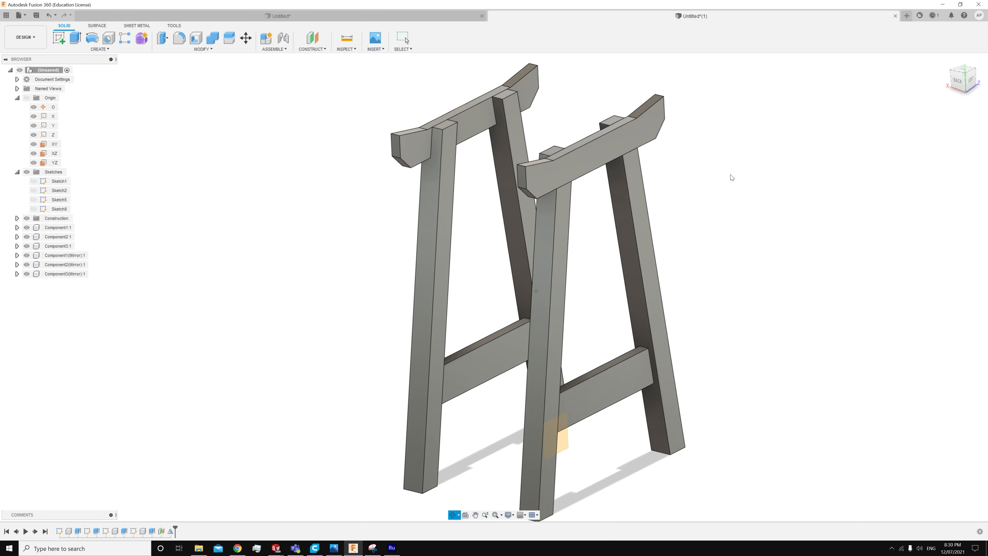
# Measure the distance between the facing leg surfaces of the original and mirrored frames
pyautogui.click(347, 39)
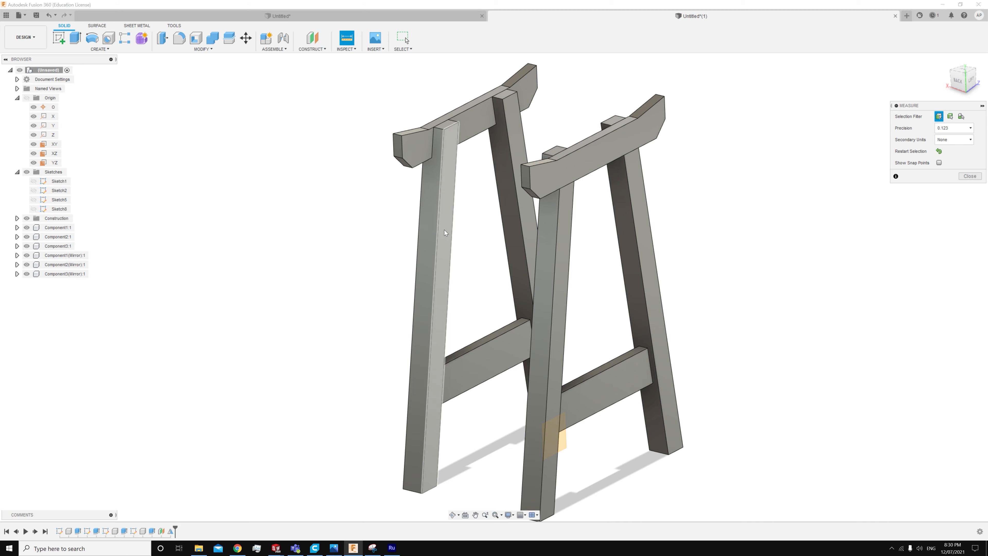
pyautogui.click(445, 275)
pyautogui.keyDown('shift'); pyautogui.moveTo(611, 286); pyautogui.dragTo(631, 291, button='middle'); pyautogui.keyUp('shift')
pyautogui.click(634, 291)
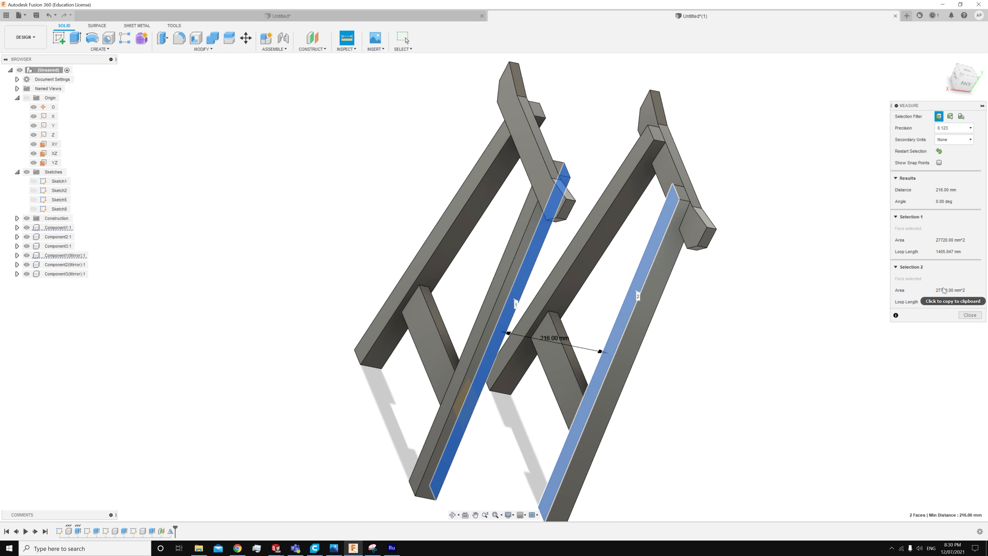
pyautogui.click(967, 316)
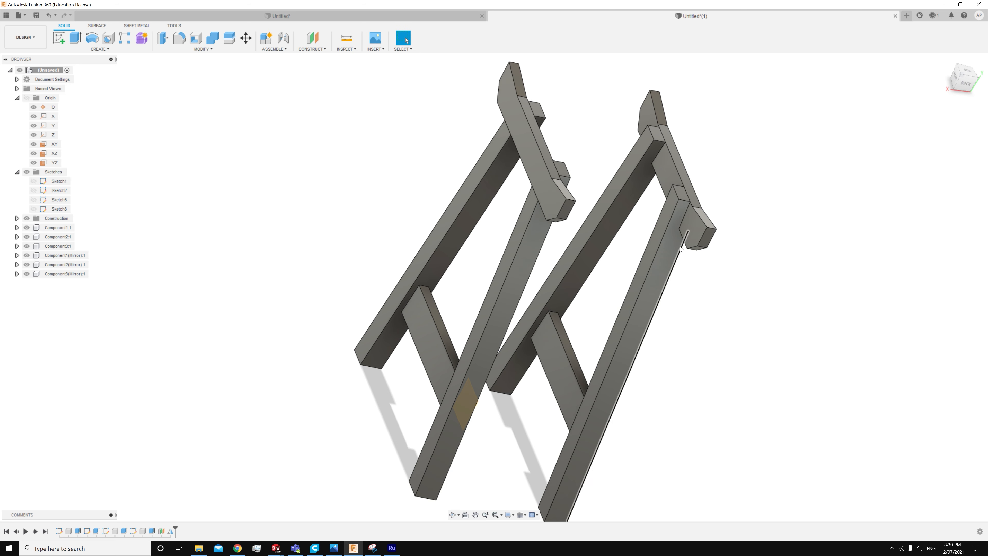
# Start a sketch on the outer side face of the top crosspiece, viewed squarely from the left
pyautogui.moveTo(679, 246); pyautogui.dragTo(662, 242)
pyautogui.moveTo(794, 156)
pyautogui.keyDown('shift'); pyautogui.mouseDown(button='middle')
pyautogui.moveTo(770, 156)
pyautogui.moveTo(770, 122)
pyautogui.moveTo(646, 88)
pyautogui.moveTo(515, 136)
pyautogui.moveTo(603, 121)
pyautogui.moveTo(665, 93)
pyautogui.moveTo(734, 95)
pyautogui.moveTo(771, 80)
pyautogui.moveTo(802, 90)
pyautogui.moveTo(763, 119)
pyautogui.moveTo(818, 123)
pyautogui.moveTo(851, 114)
pyautogui.moveTo(847, 141)
pyautogui.moveTo(793, 160)
pyautogui.mouseUp(button='middle'); pyautogui.keyUp('shift')
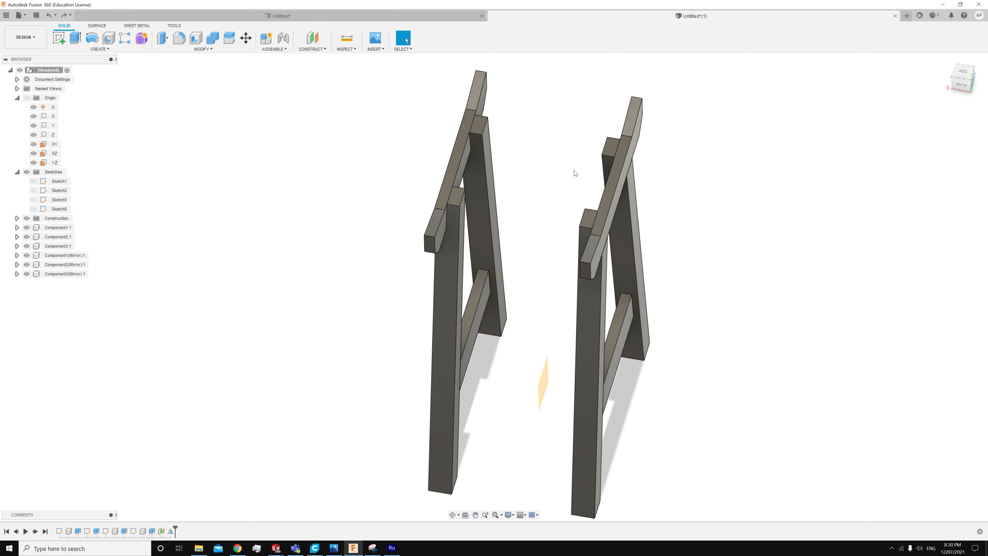
pyautogui.click(963, 96)
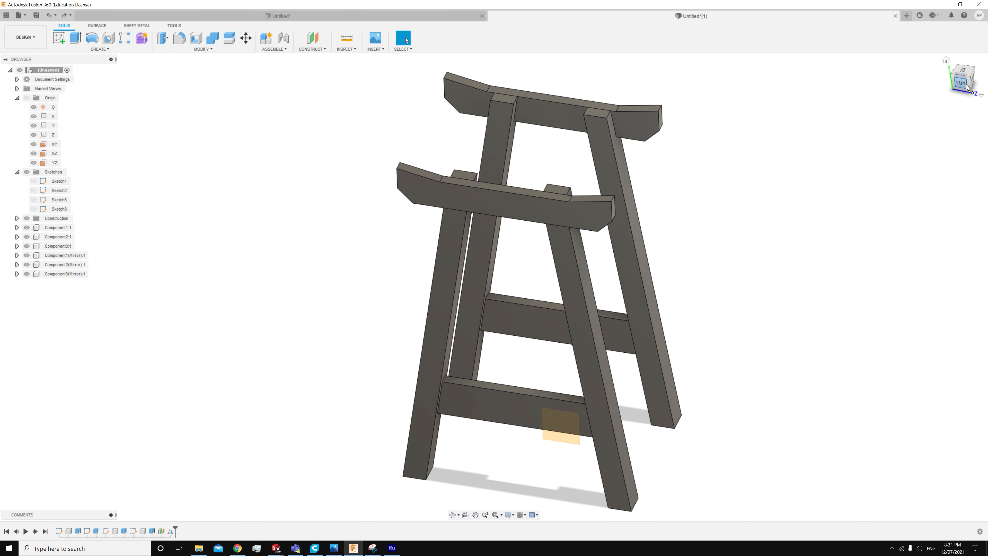
pyautogui.click(955, 86)
pyautogui.scroll(5, 477, 79)
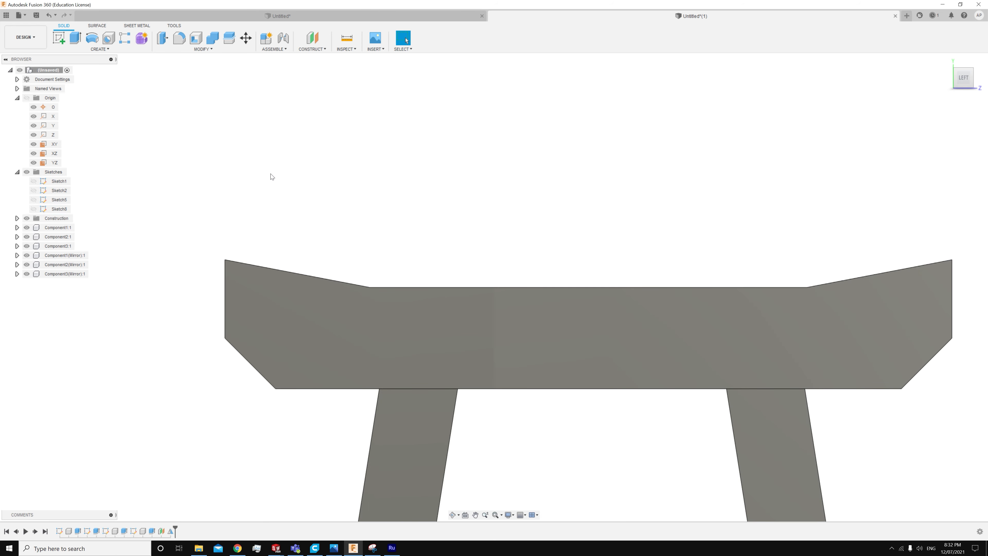
pyautogui.scroll(-5, 325, 247)
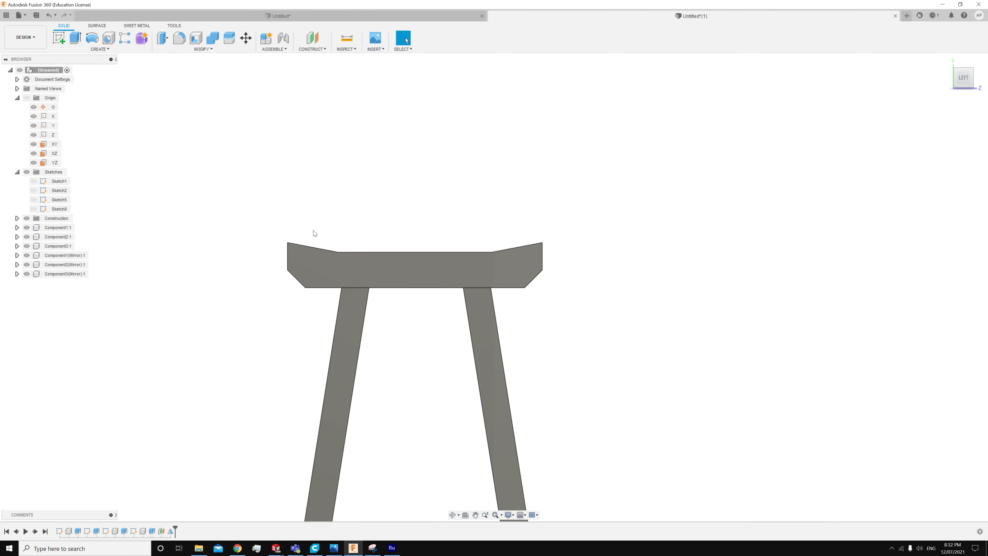
pyautogui.click(59, 39)
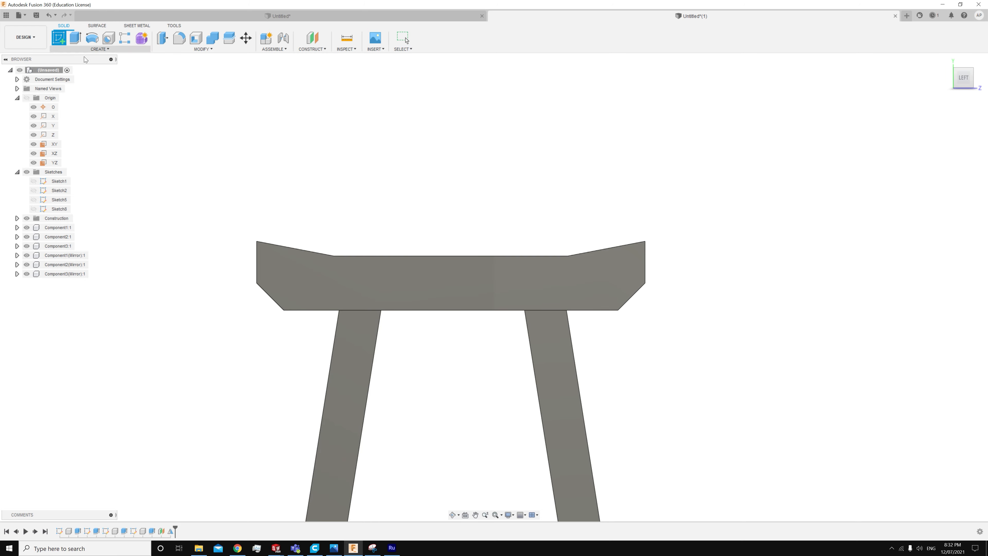
pyautogui.click(284, 265)
# Draw a line about 35 mm long upward from the crosspiece's raised end corner, perpendicular to the adjoining sloped top edge
pyautogui.scroll(5, 597, 286)
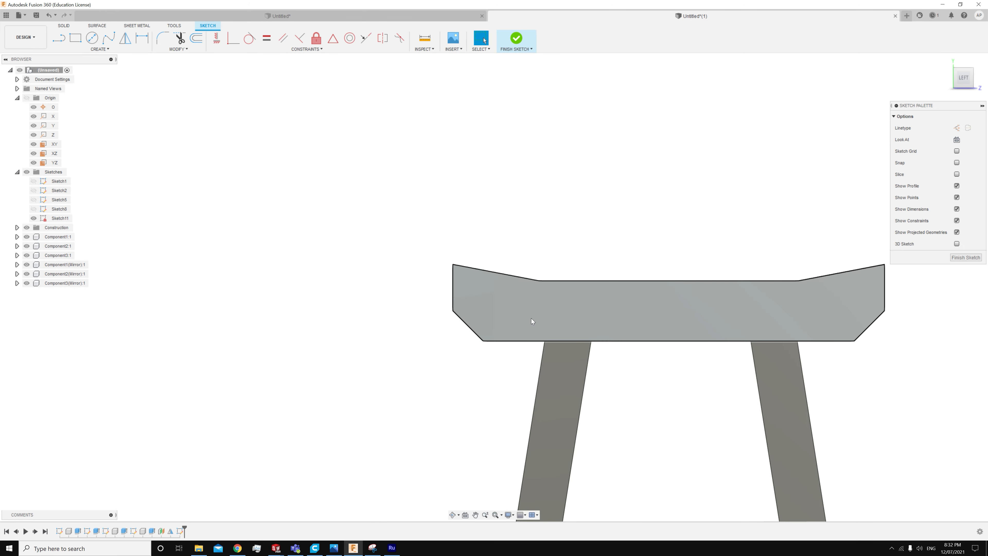
pyautogui.scroll(-5, 551, 278)
pyautogui.scroll(3, 735, 234)
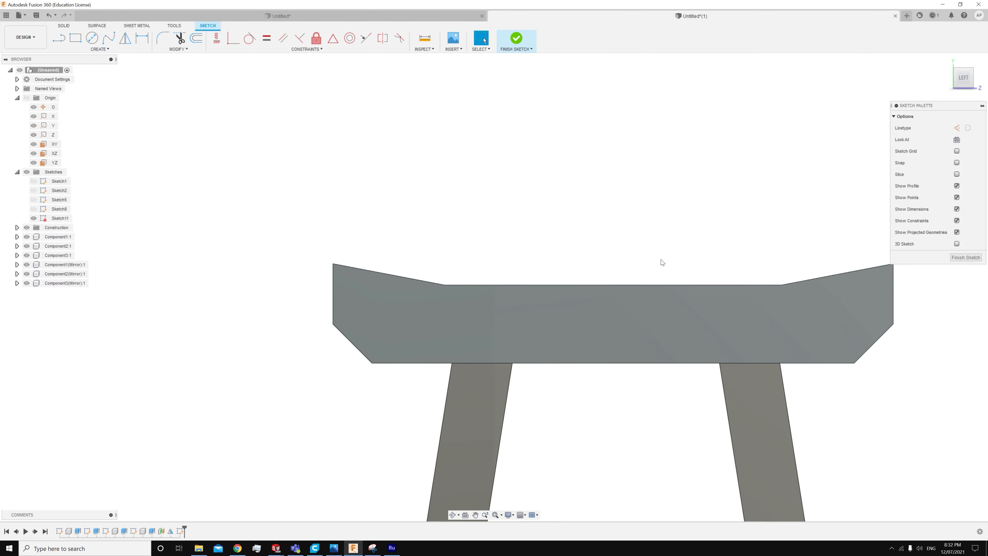
pyautogui.press('l')
pyautogui.scroll(3, 338, 234)
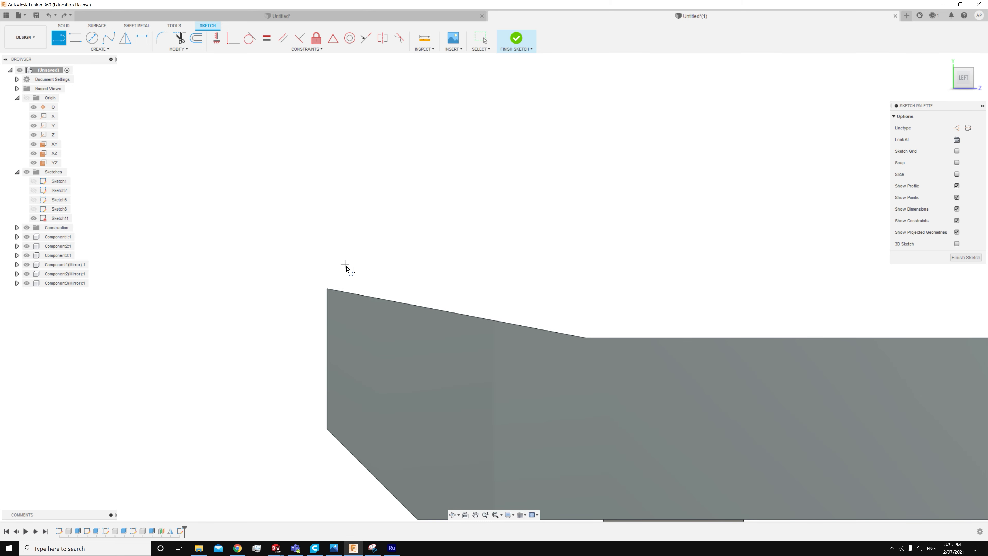
pyautogui.click(326, 290)
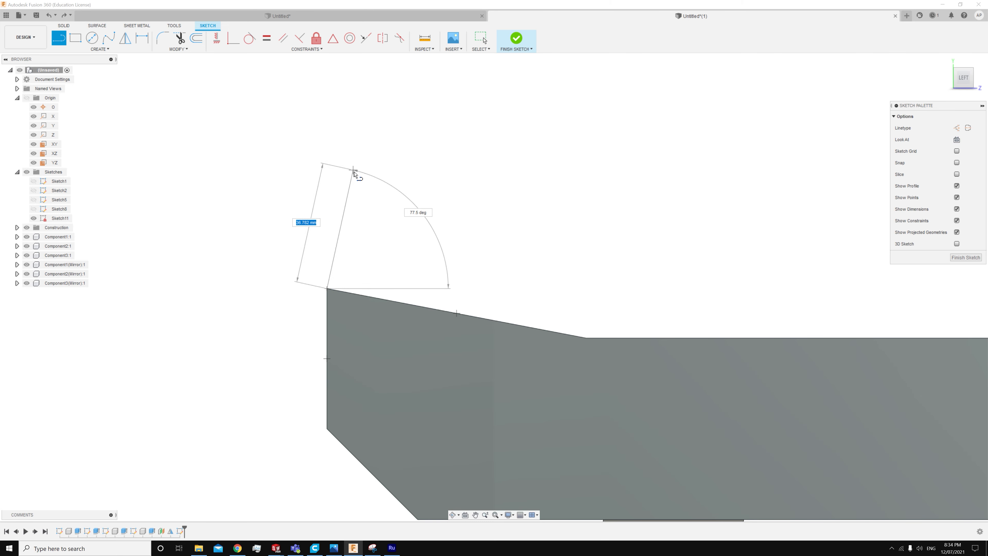
pyautogui.click(353, 175)
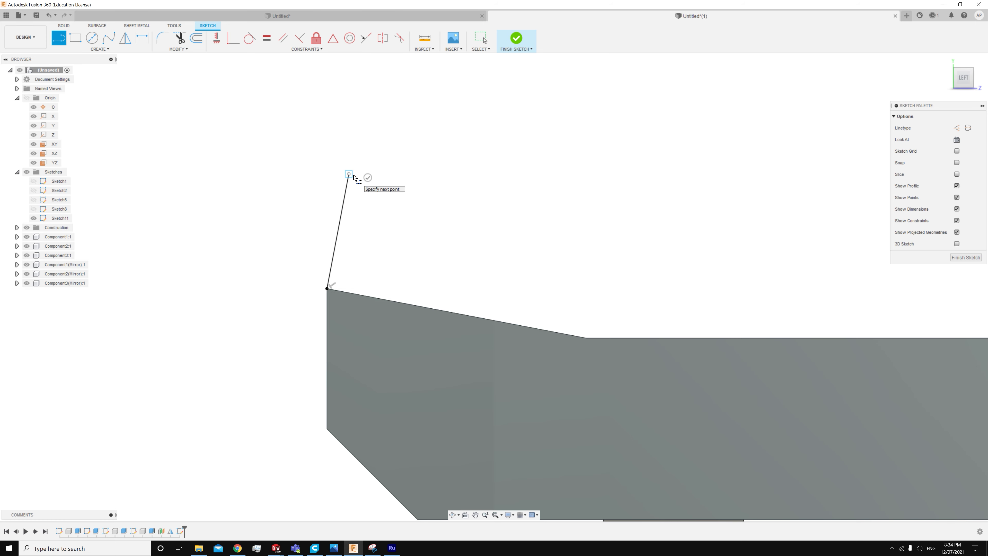
pyautogui.press('Escape')
# Dimension the perpendicular line's length at 18 mm
pyautogui.click(145, 39)
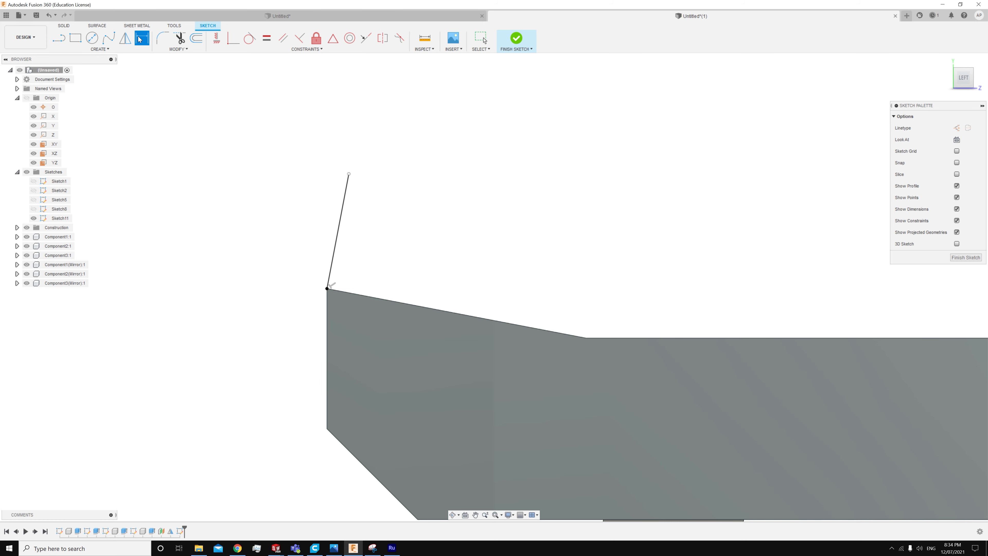
pyautogui.click(341, 221)
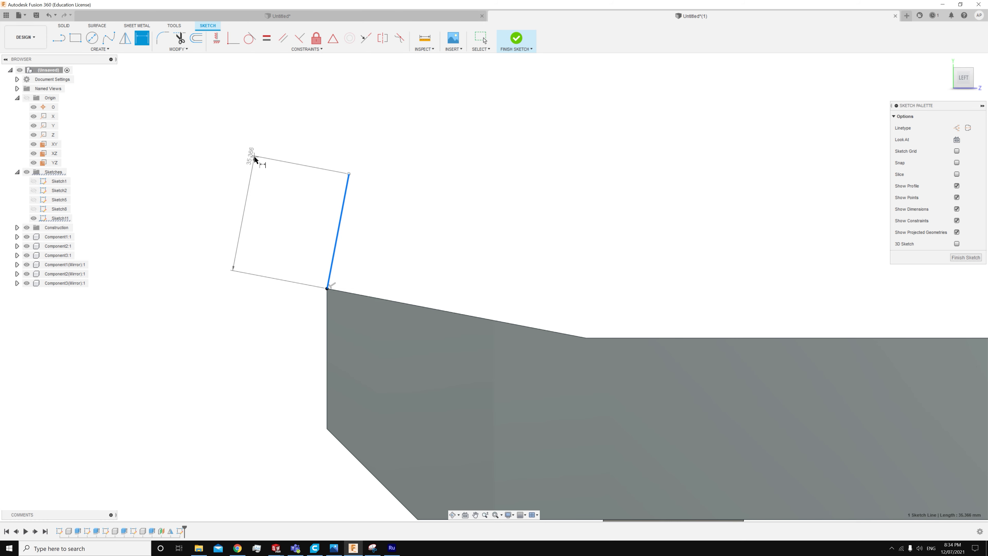
pyautogui.click(253, 154)
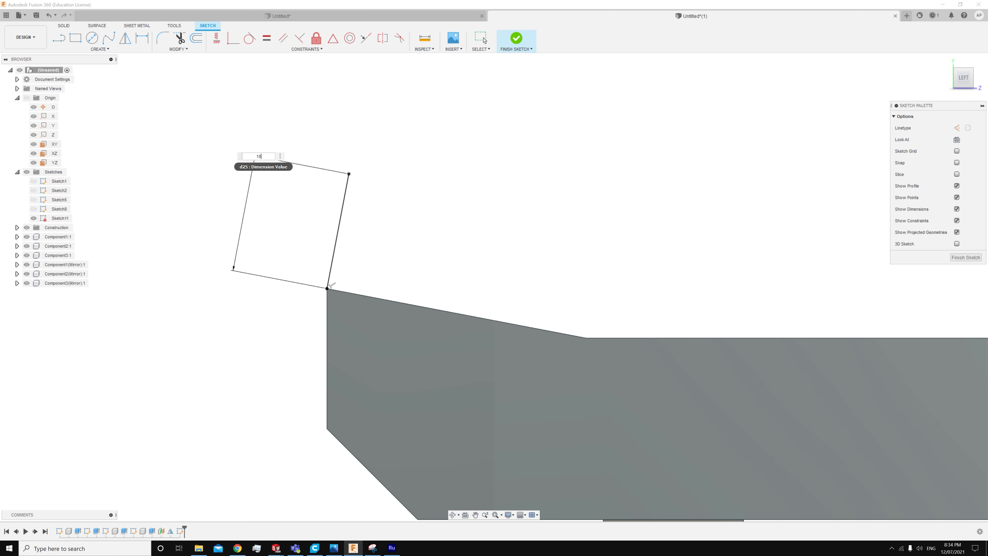
pyautogui.write('18mm')
pyautogui.press('Return')
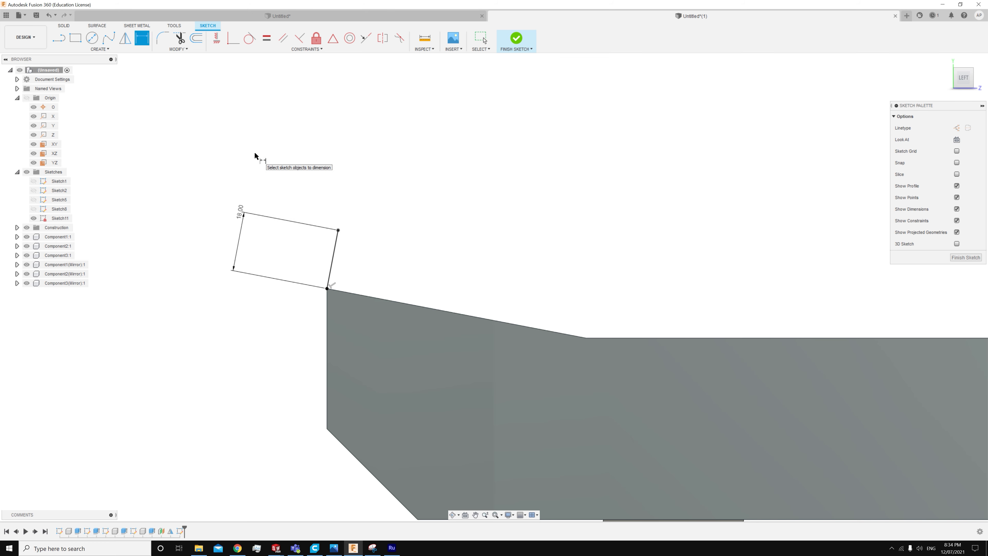
# Draw a second line about 76 mm long from the free end of the 18 mm line, parallel to the crosspiece's sloped edge
pyautogui.click(59, 40)
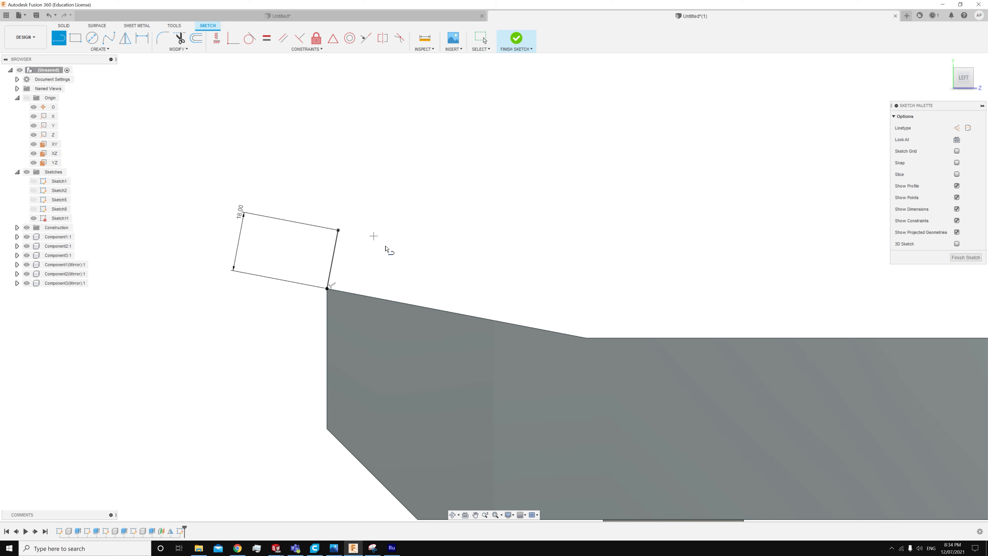
pyautogui.click(338, 230)
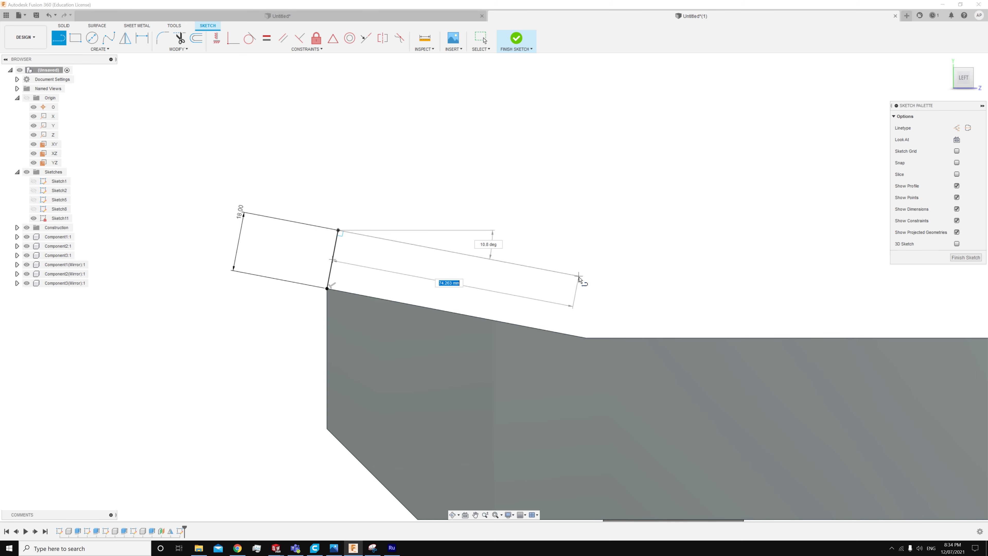
pyautogui.click(584, 277)
pyautogui.press('Escape')
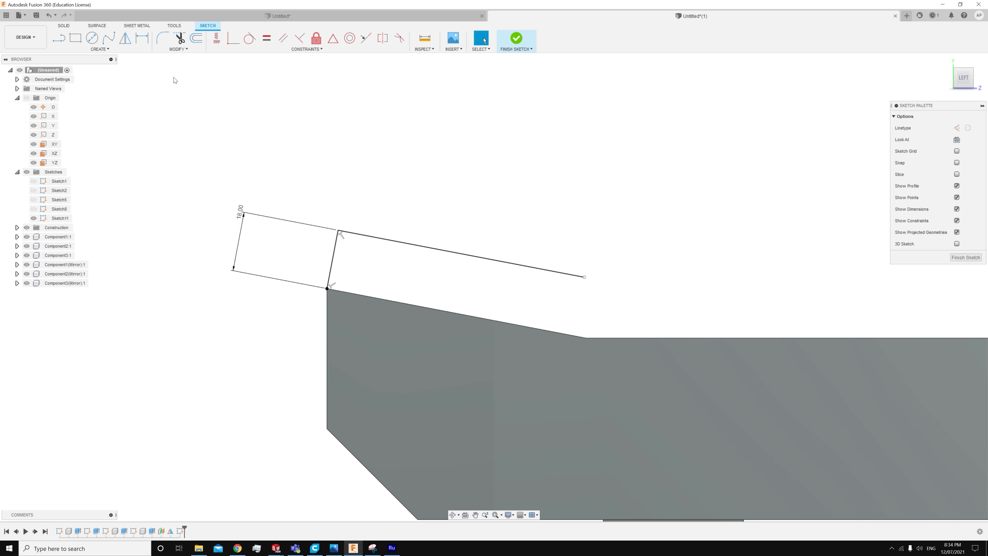
# Dimension the line parallel to the sloped edge at 80 mm
pyautogui.click(142, 39)
pyautogui.click(386, 241)
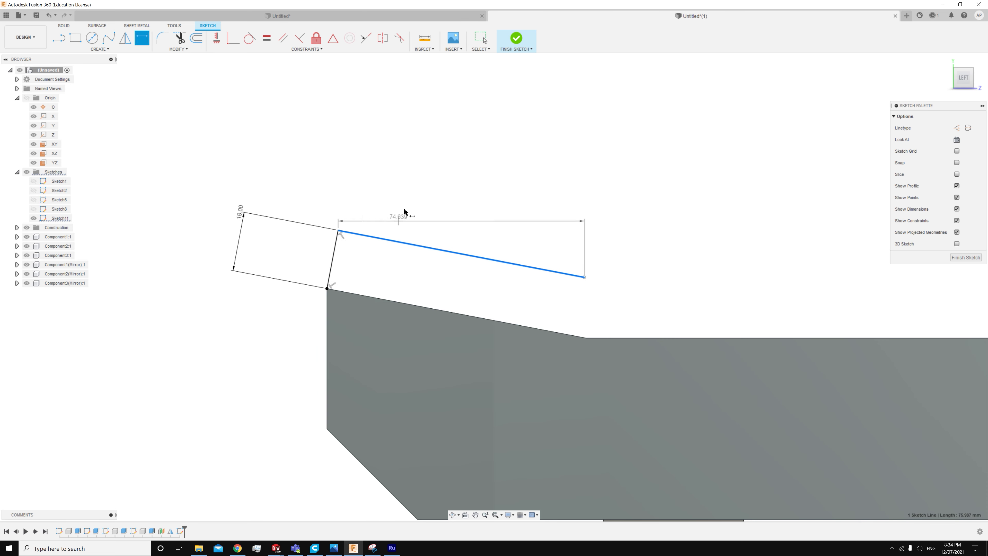
pyautogui.click(620, 160)
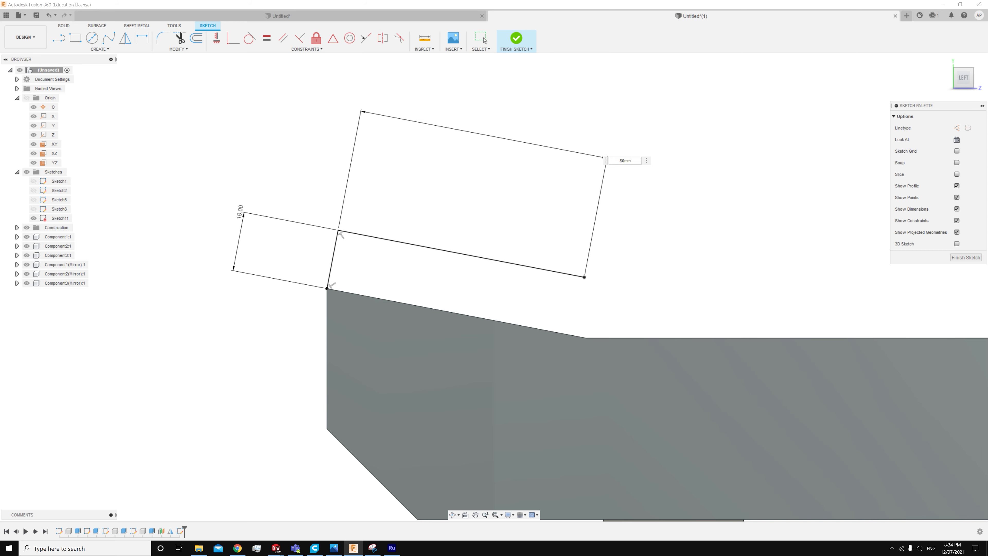
pyautogui.write('80mm')
pyautogui.press('Return')
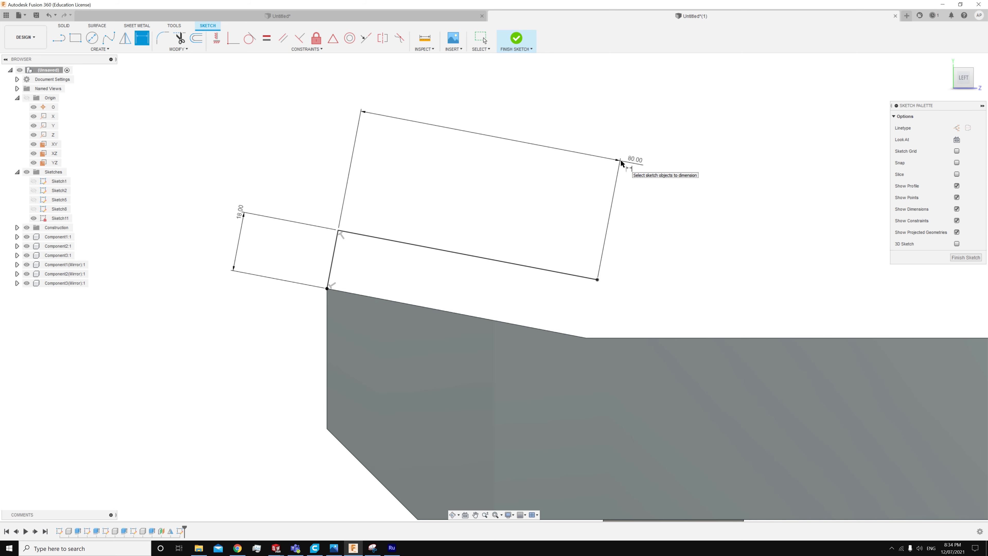
# Close the slanted slat profile with a line down to the slope's inner corner and another along the sloped edge
pyautogui.click(60, 38)
pyautogui.click(598, 280)
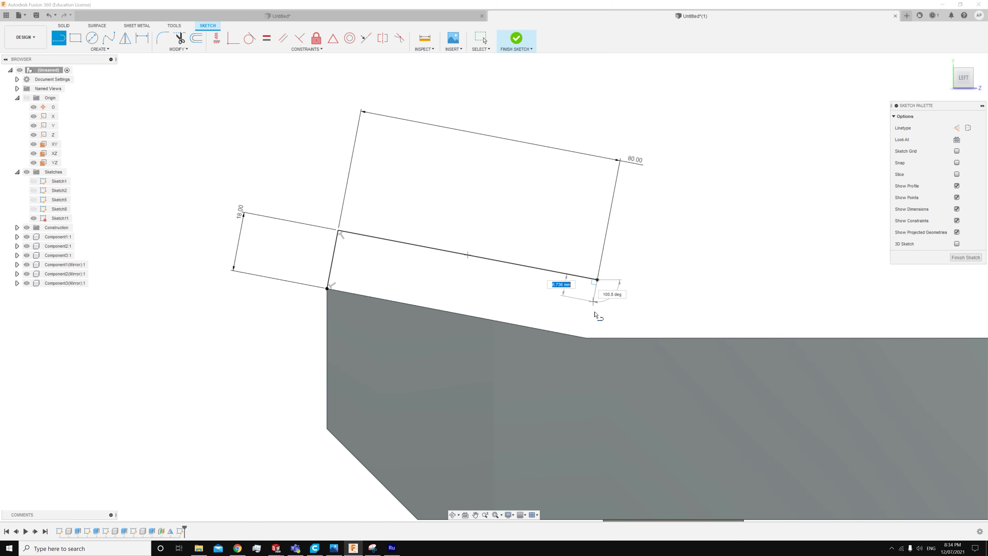
pyautogui.click(586, 338)
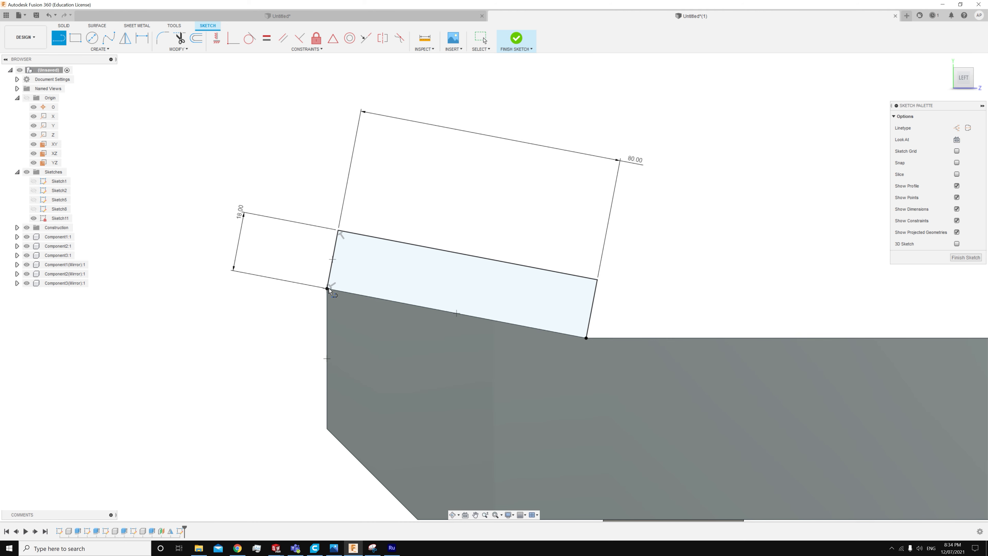
pyautogui.click(328, 288)
pyautogui.click(586, 338)
pyautogui.press('Escape')
pyautogui.scroll(-3, 402, 279)
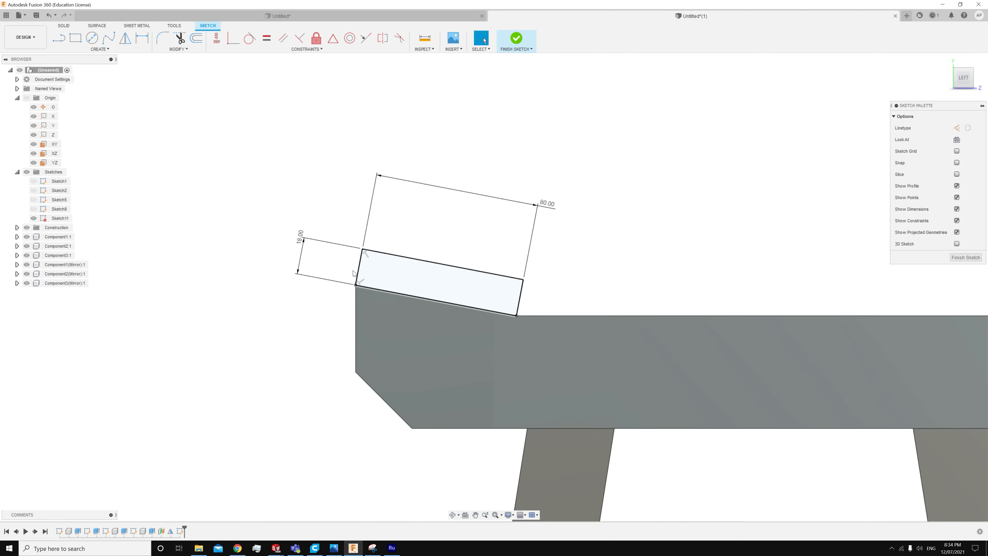
pyautogui.scroll(-4, 353, 271)
pyautogui.scroll(3, 639, 279)
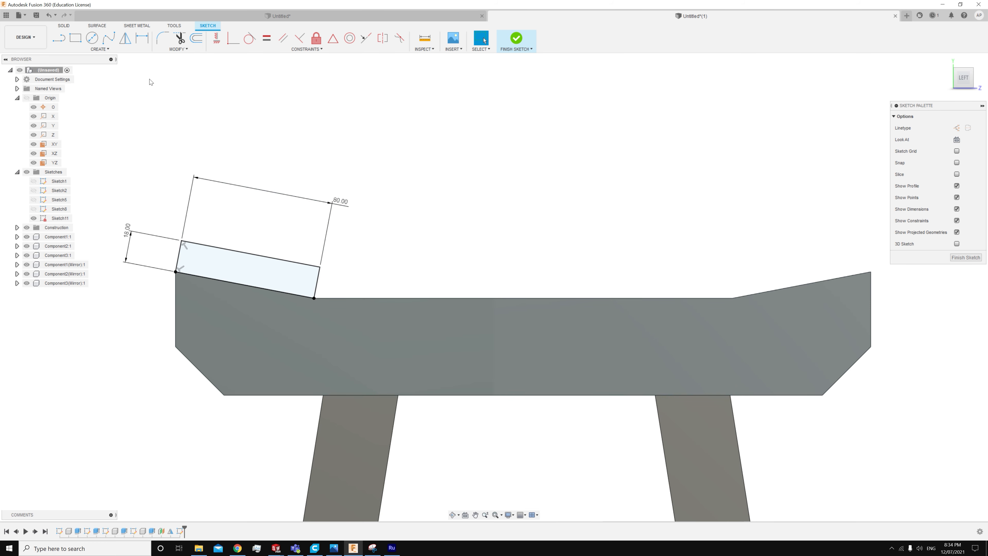
pyautogui.click(60, 39)
pyautogui.click(61, 40)
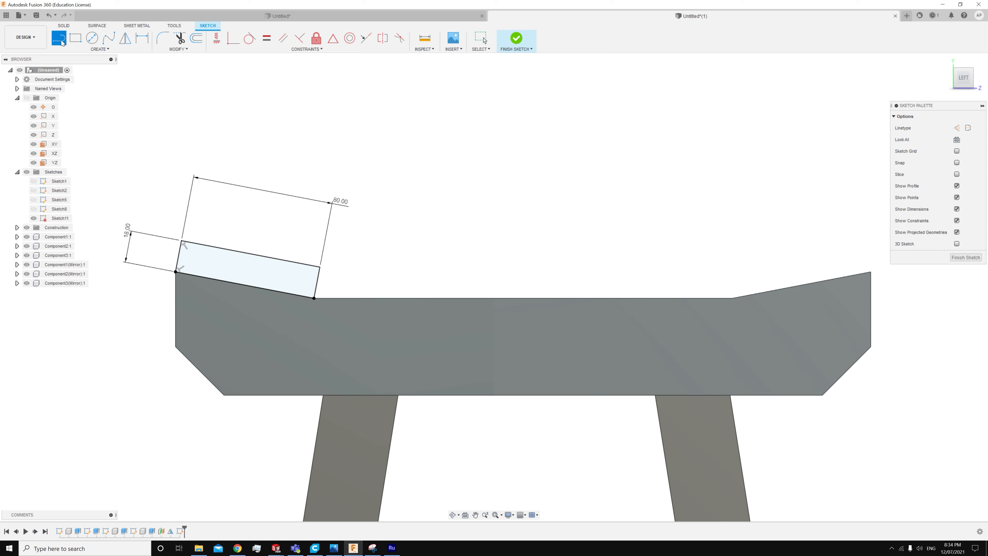
pyautogui.click(314, 298)
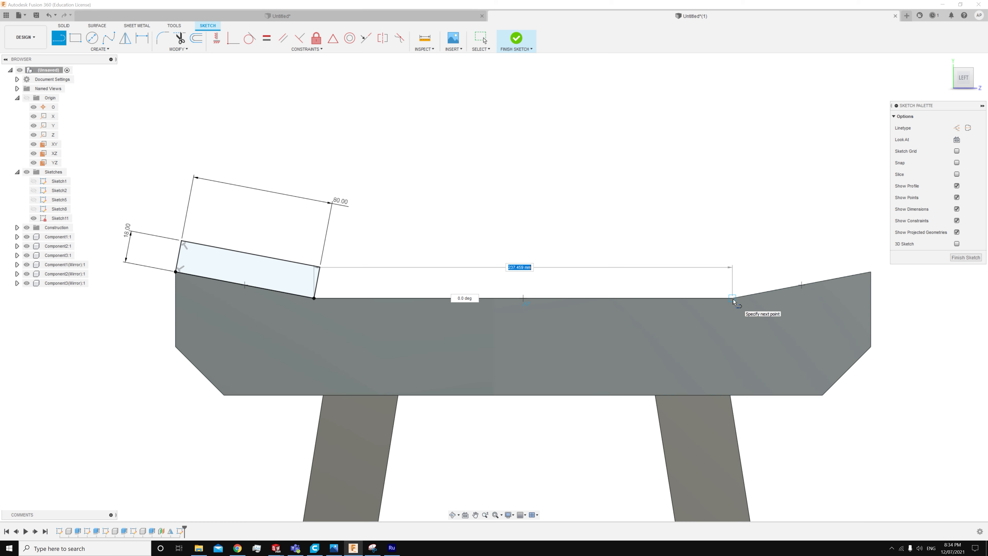
pyautogui.press('Escape')
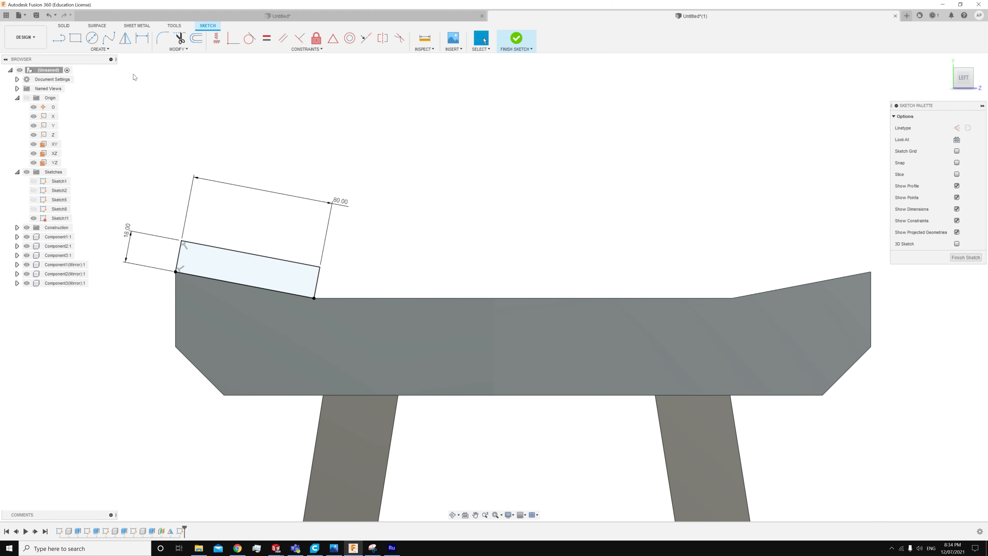
# Draw two separate rectangles resting on the crosspiece's flat top edge, the one nearest the slanted profile about 72 mm wide
pyautogui.click(75, 38)
pyautogui.click(338, 298)
pyautogui.click(465, 269)
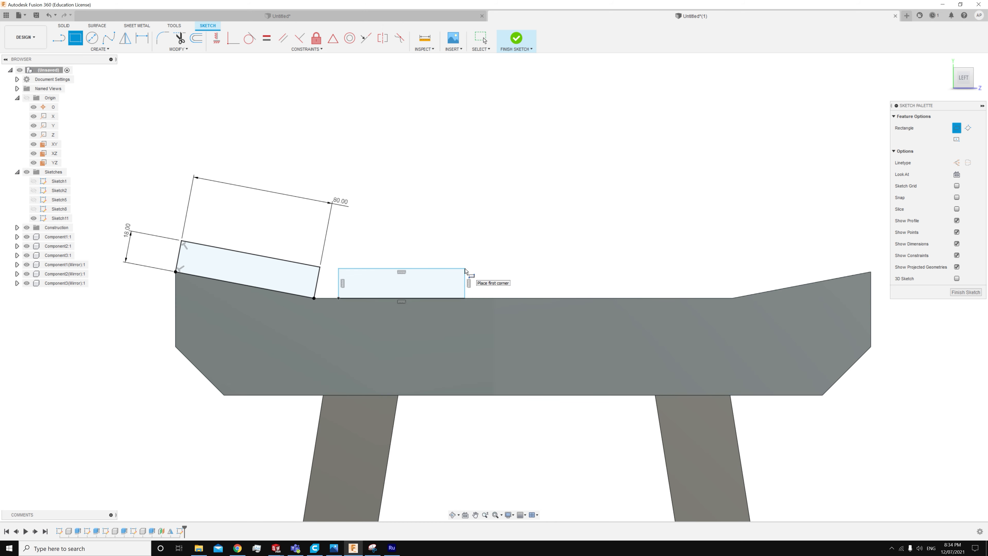
pyautogui.click(578, 298)
pyautogui.click(709, 270)
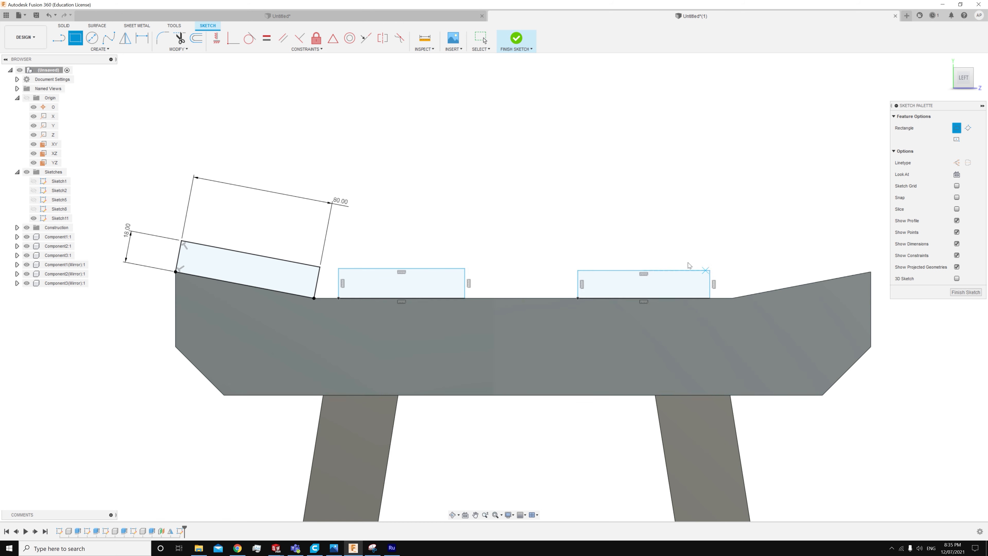
pyautogui.press('Escape')
# Dimension the rectangle nearest the slanted profile to 18 mm high and 80 mm wide
pyautogui.click(142, 38)
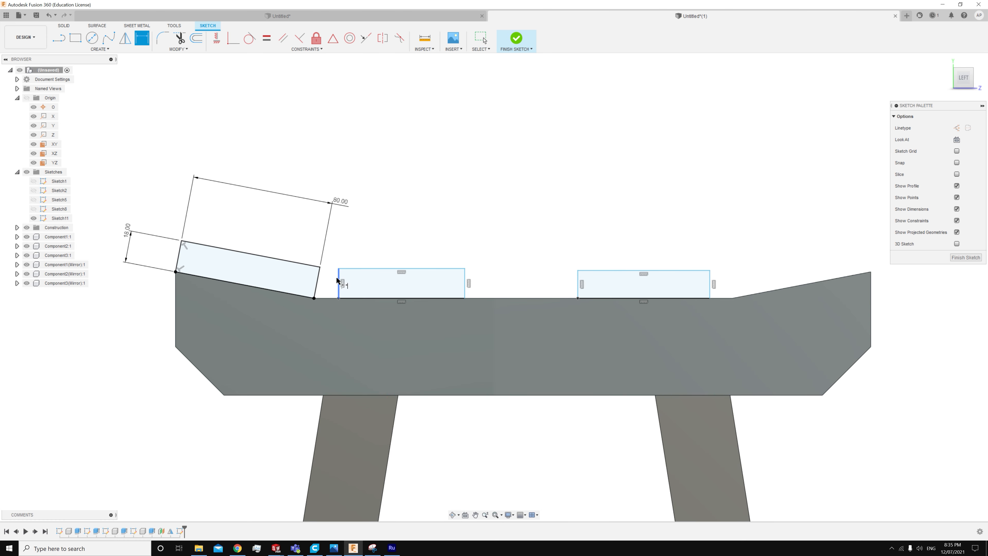
pyautogui.click(328, 292)
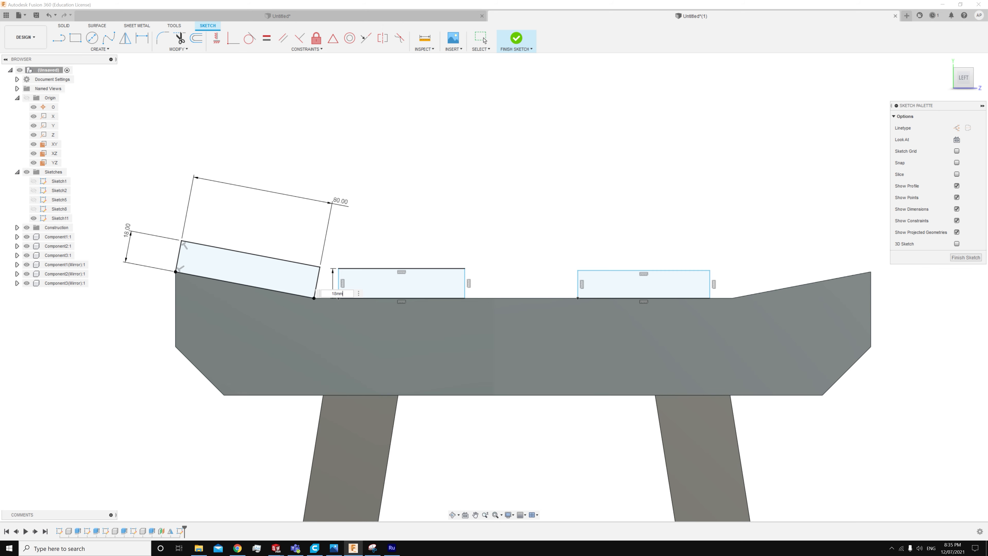
pyautogui.press('Return')
pyautogui.click(354, 267)
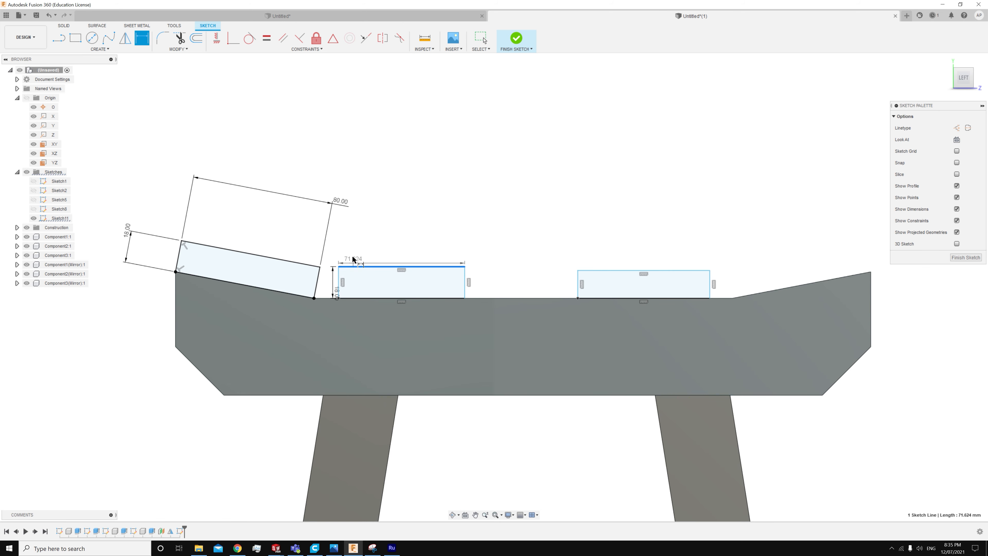
pyautogui.click(379, 230)
pyautogui.press('BackSpace')
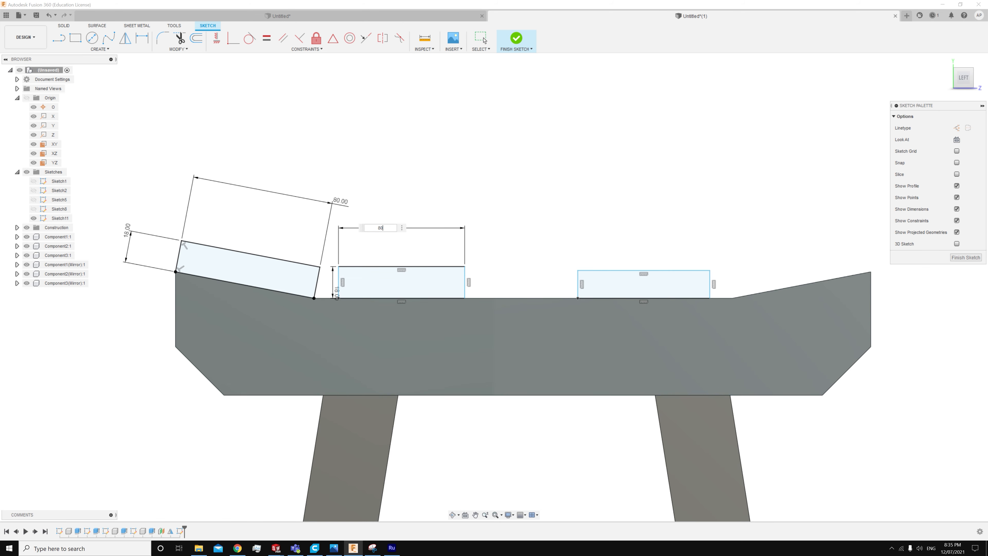
pyautogui.write('80mm')
pyautogui.press('Return')
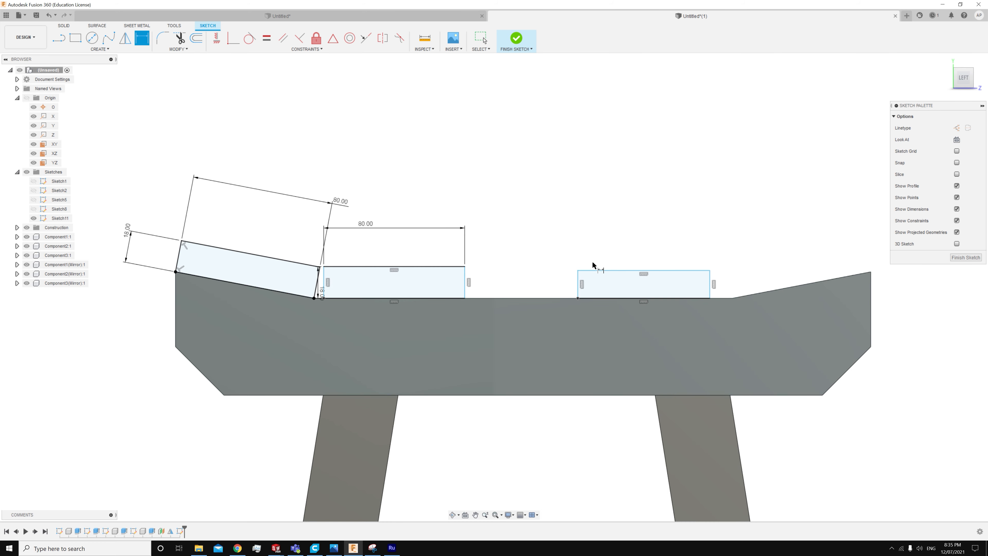
# Dimension the flat rectangle farthest from the slanted slat profile to 80 mm wide and 18 mm high
pyautogui.click(594, 271)
pyautogui.click(605, 231)
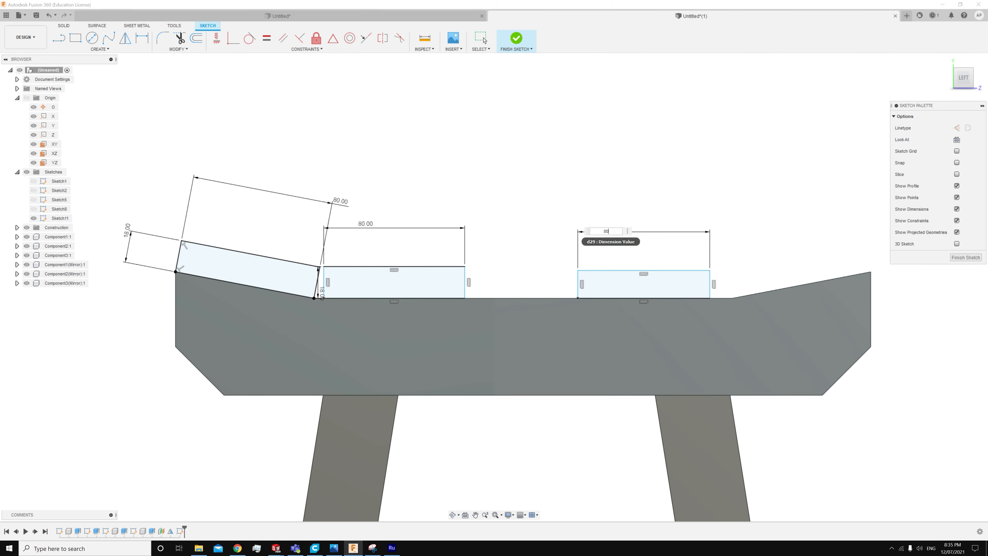
pyautogui.press('Return')
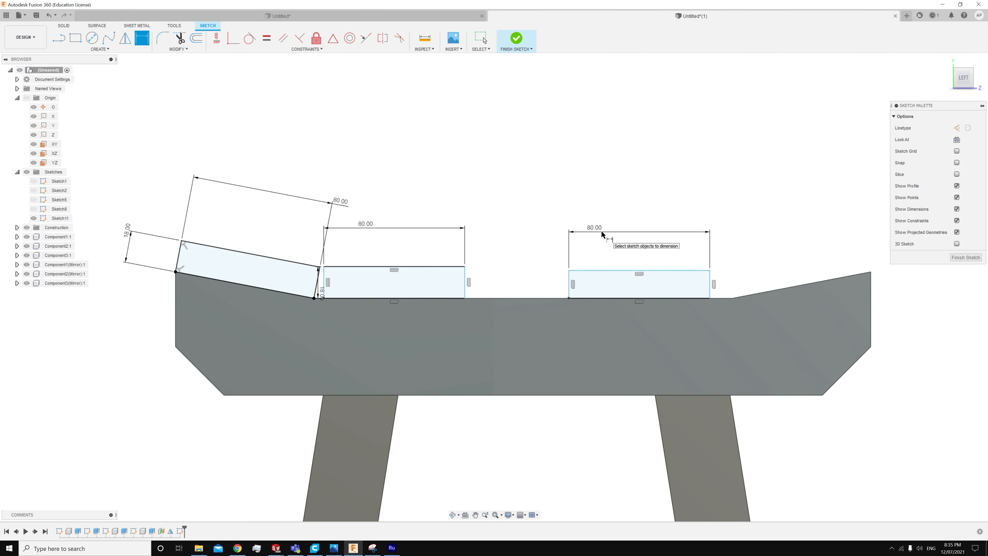
pyautogui.click(710, 280)
pyautogui.click(754, 278)
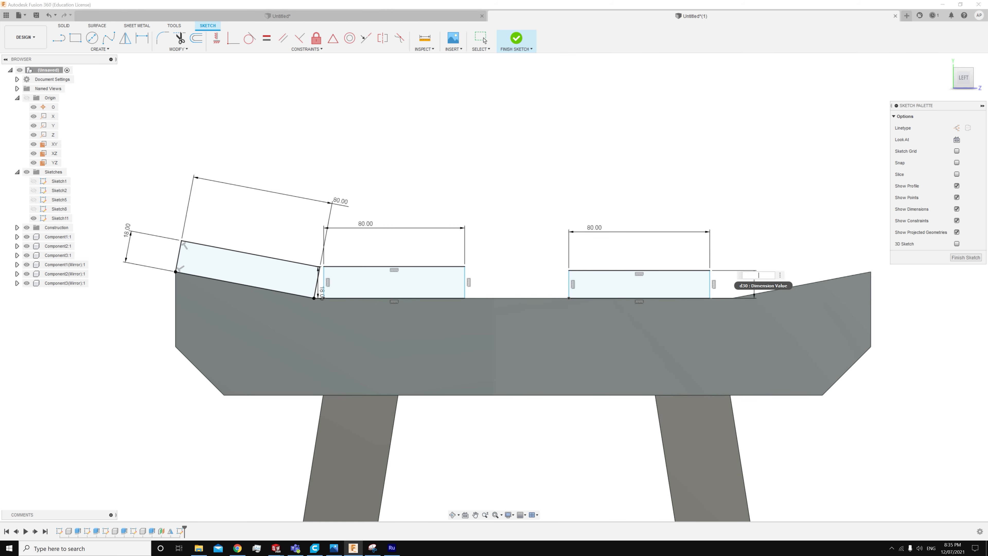
pyautogui.write('18mm')
pyautogui.press('Return')
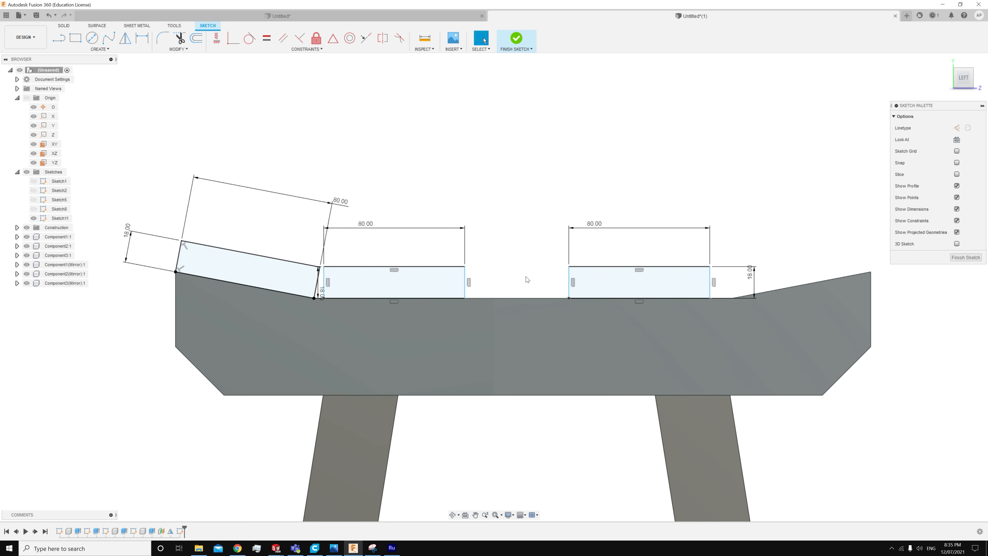
# Move both flat slat rectangles along the crosspiece's top edge closer to its centre
pyautogui.moveTo(467, 276); pyautogui.dragTo(495, 277)
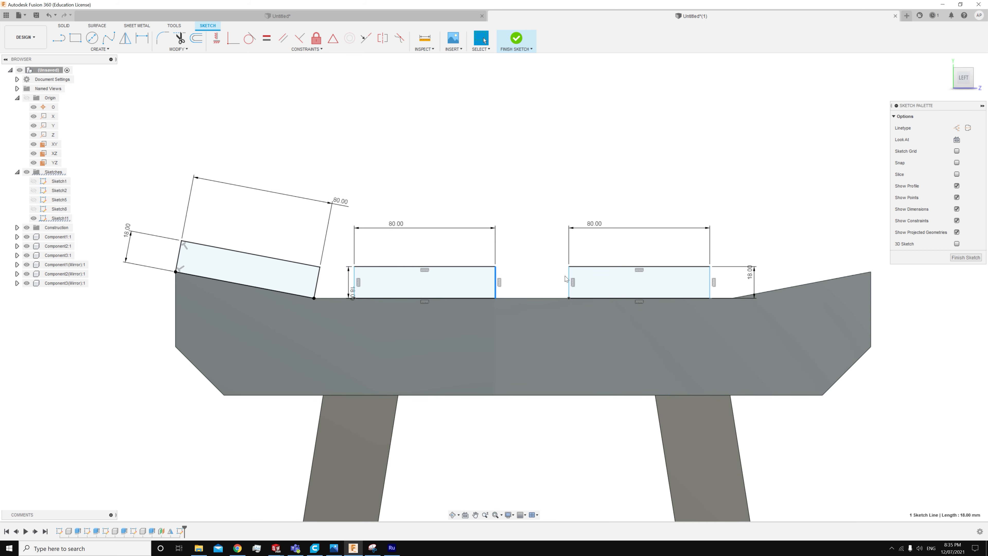
pyautogui.moveTo(573, 281)
pyautogui.mouseDown()
pyautogui.moveTo(496, 274)
pyautogui.moveTo(541, 276)
pyautogui.moveTo(497, 276)
pyautogui.moveTo(526, 276)
pyautogui.mouseUp()
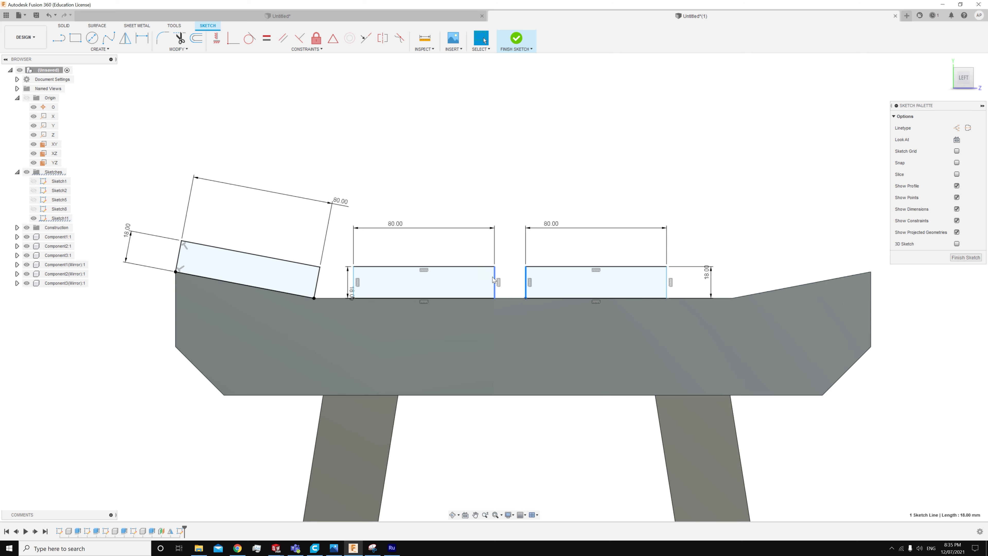
pyautogui.click(452, 249)
pyautogui.scroll(-1, 531, 290)
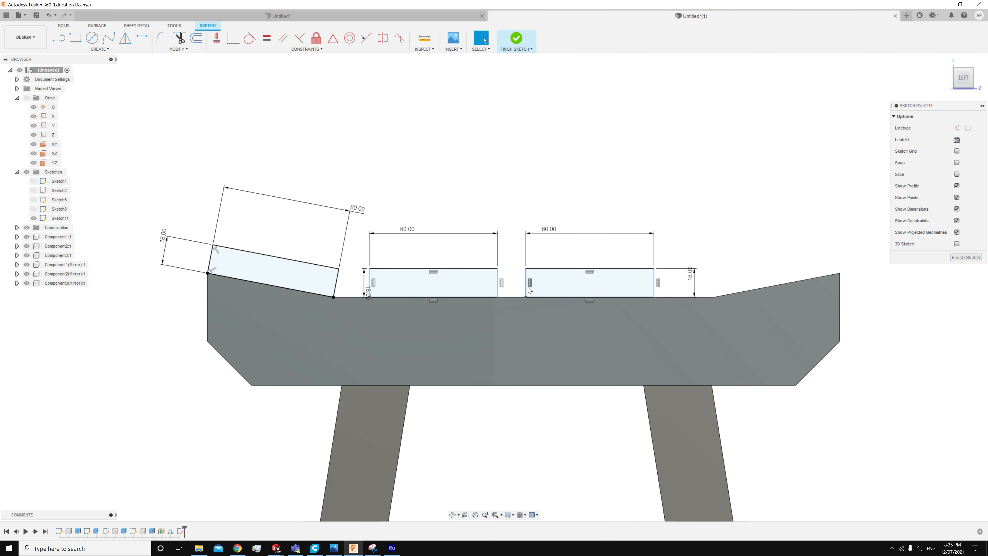
pyautogui.scroll(3, 528, 288)
pyautogui.press('d')
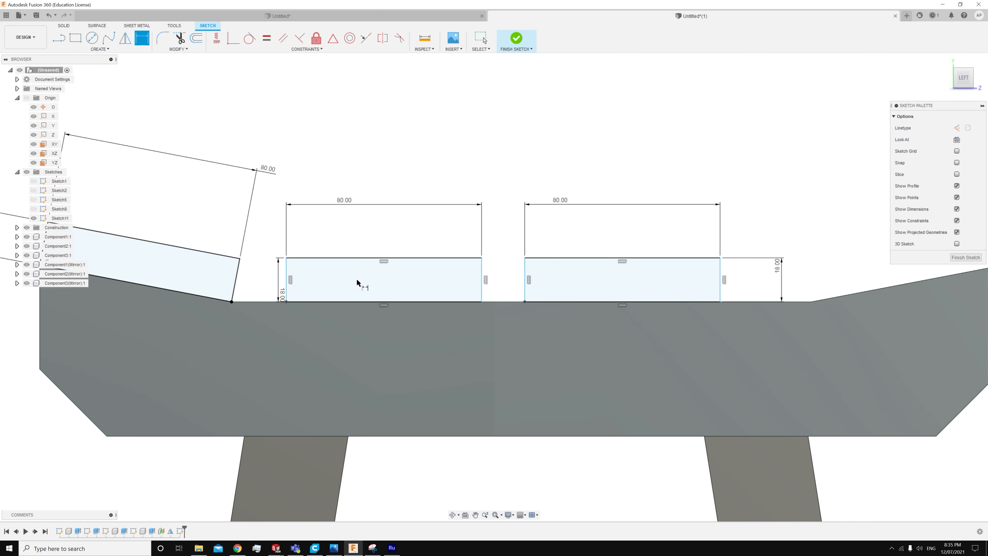
pyautogui.click(482, 296)
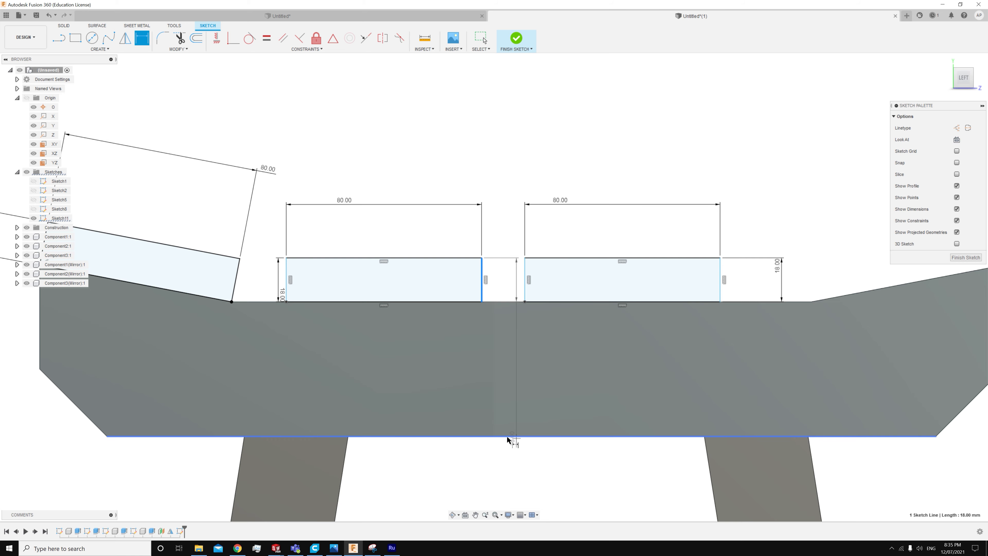
pyautogui.click(517, 437)
pyautogui.press('Escape')
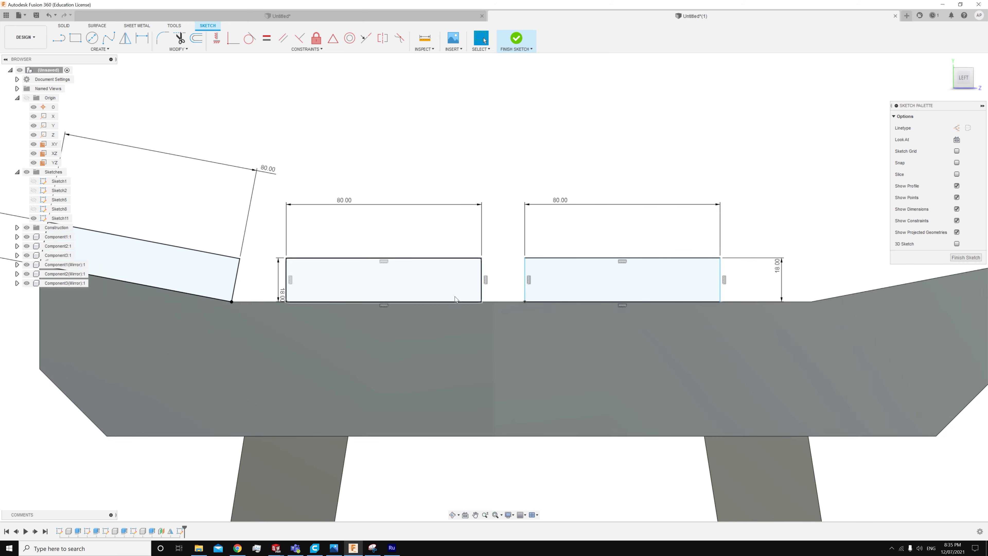
pyautogui.scroll(-3, 448, 293)
pyautogui.scroll(2, 495, 306)
pyautogui.click(49, 15)
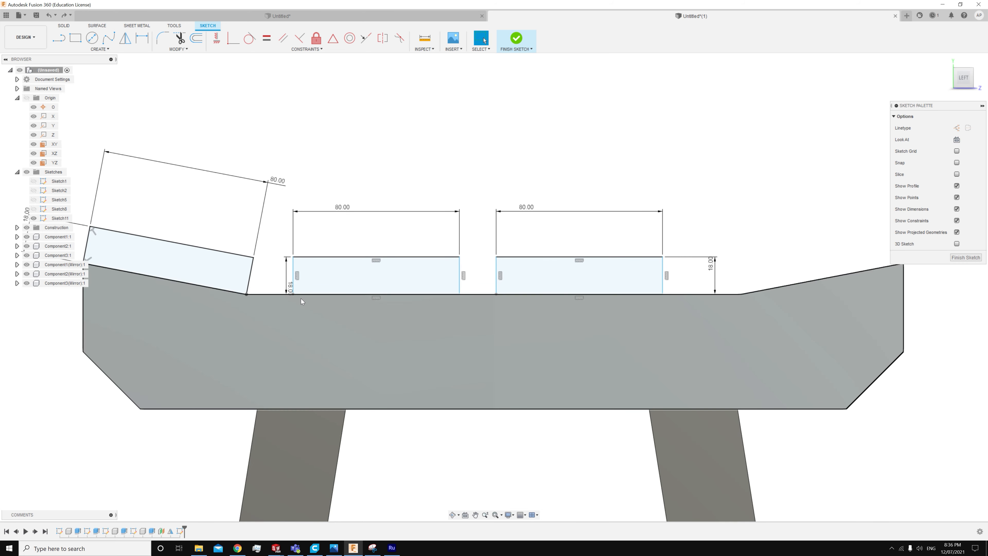
# Draw a construction line upward from the midpoint of the crosspiece's bottom edge
pyautogui.click(59, 38)
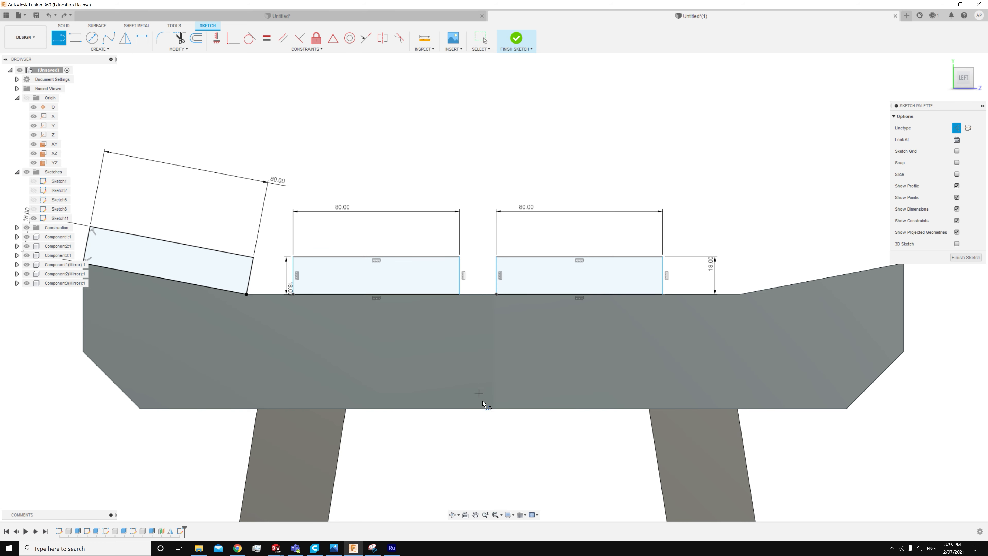
pyautogui.click(493, 409)
pyautogui.click(489, 331)
pyautogui.press('Escape')
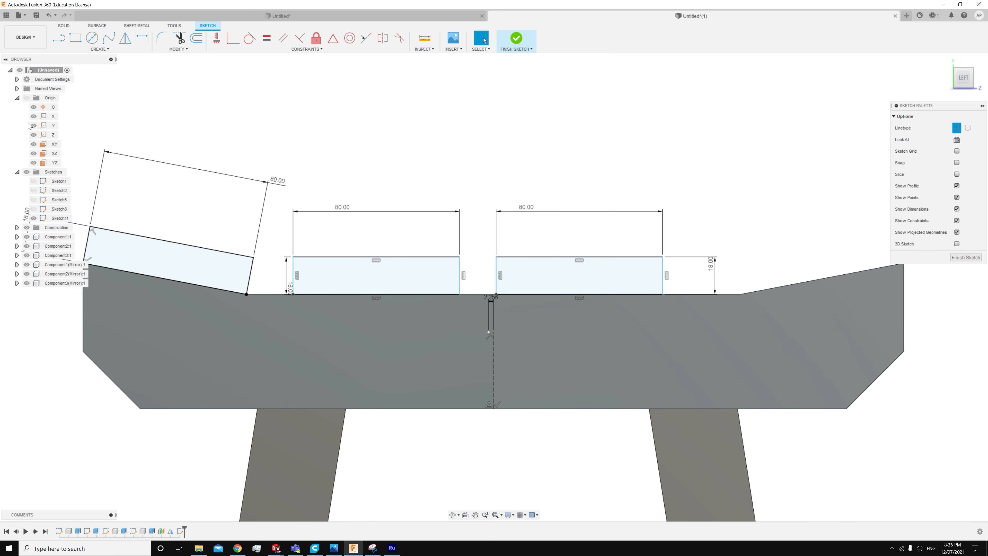
# Dimension the distance from the inner edge of the rectangle beside the slanted profile to the construction line at 16 mm
pyautogui.click(142, 38)
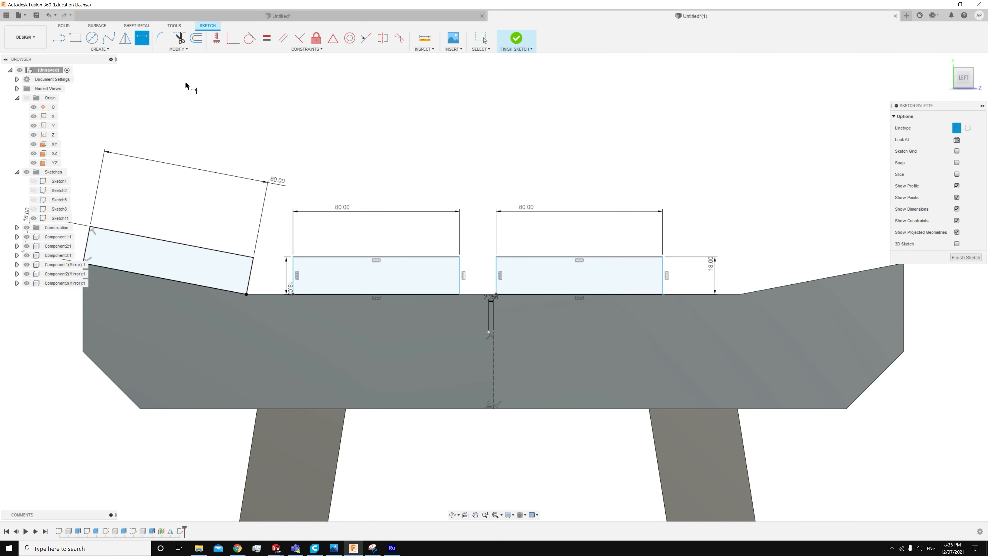
pyautogui.click(460, 274)
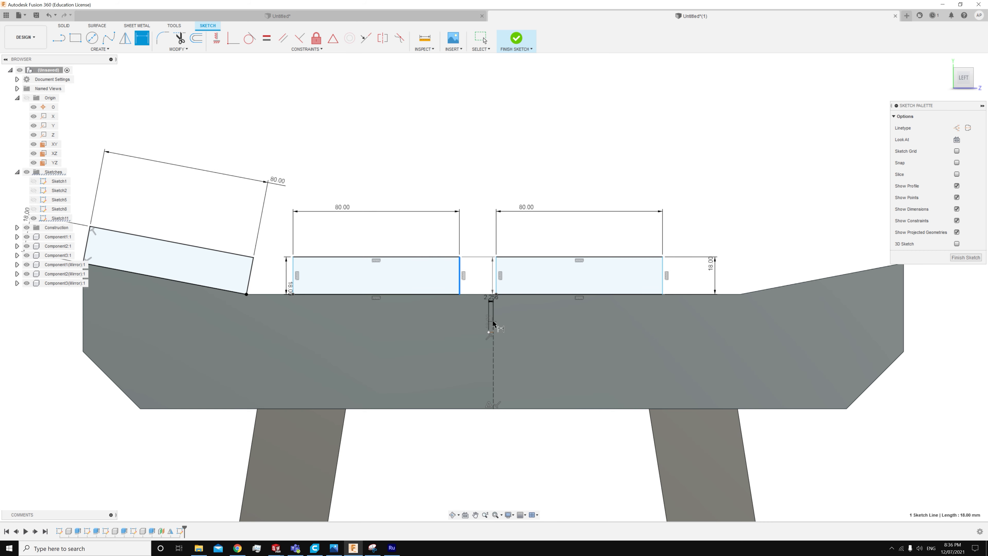
pyautogui.click(492, 334)
pyautogui.click(477, 170)
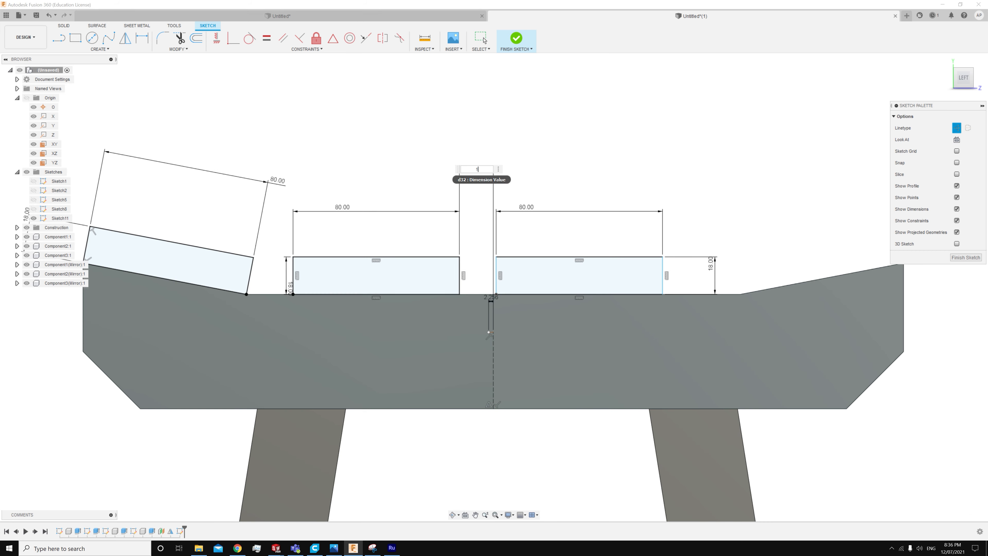
pyautogui.press('Return')
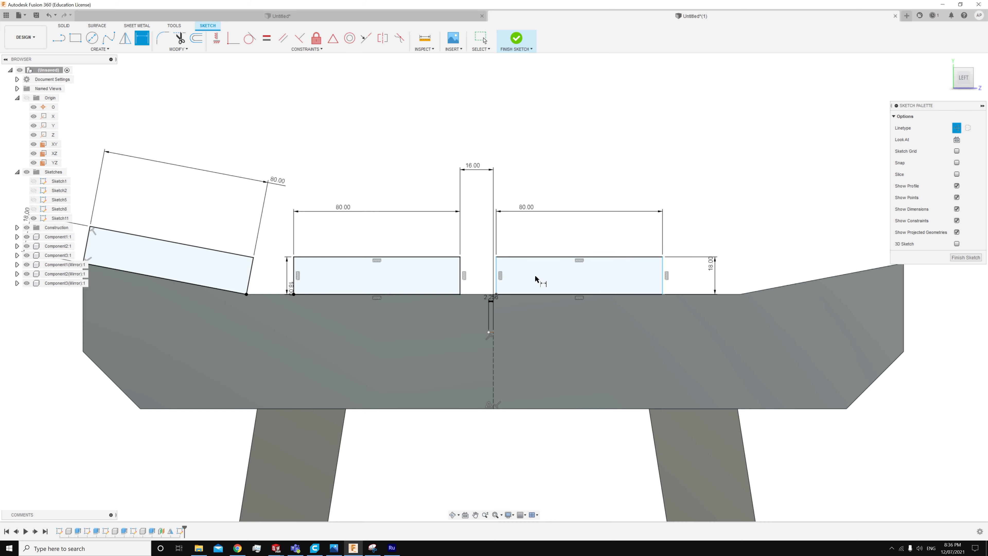
pyautogui.press('Escape')
# Delete all four lines of the flat rectangle farthest from the slanted slat profile
pyautogui.click(531, 268)
pyautogui.click(528, 268)
pyautogui.click(523, 260)
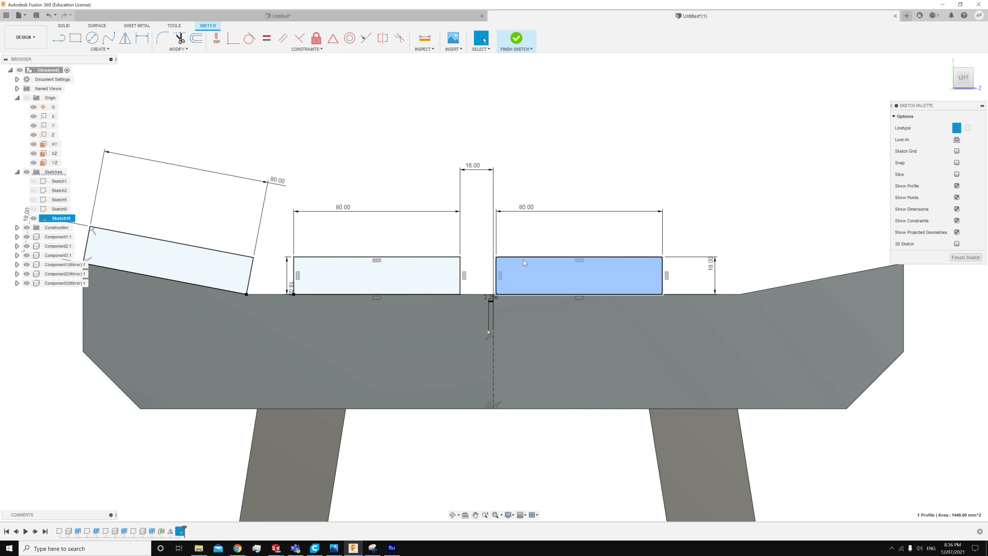
pyautogui.click(521, 260)
pyautogui.press('Delete')
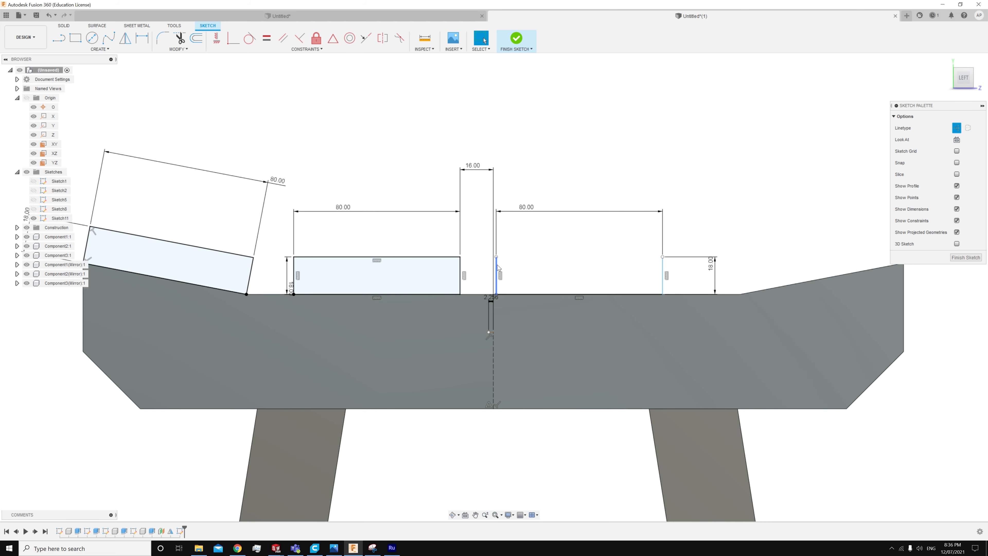
pyautogui.click(497, 265)
pyautogui.press('Delete')
pyautogui.click(663, 268)
pyautogui.press('Delete')
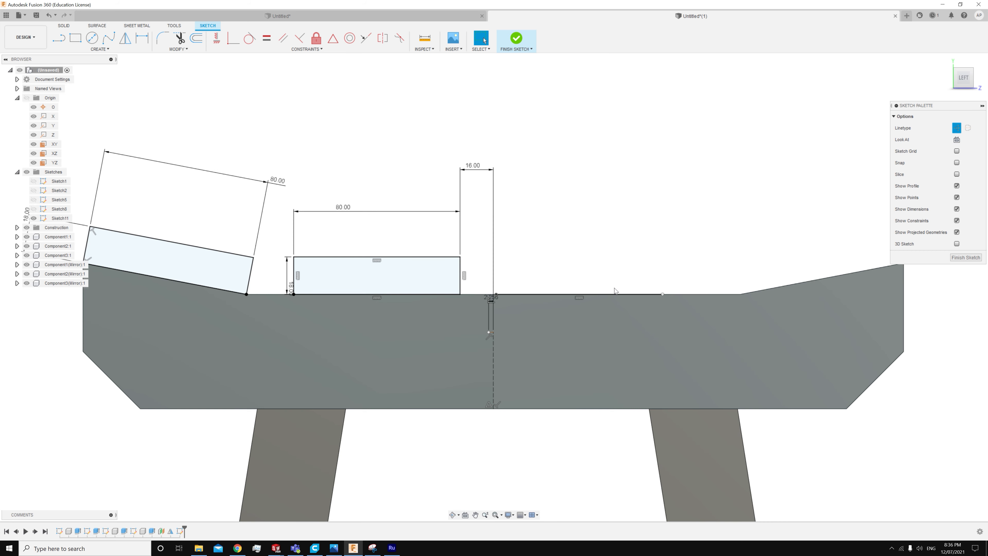
pyautogui.click(615, 292)
pyautogui.press('Delete')
# Mirror the slanted and flat slat profiles across the vertical construction line at the crosspiece's centre
pyautogui.click(99, 50)
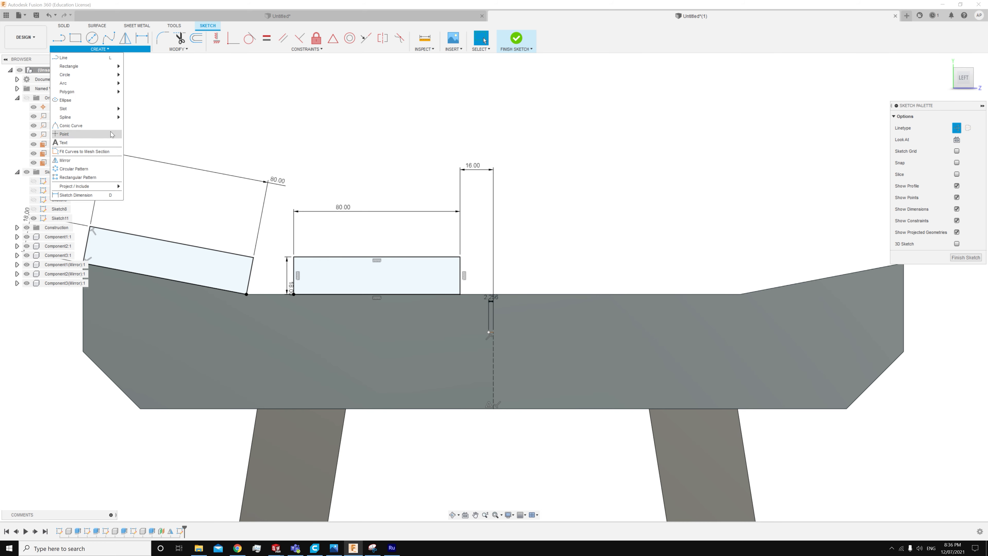
pyautogui.click(80, 159)
pyautogui.scroll(-2, 402, 204)
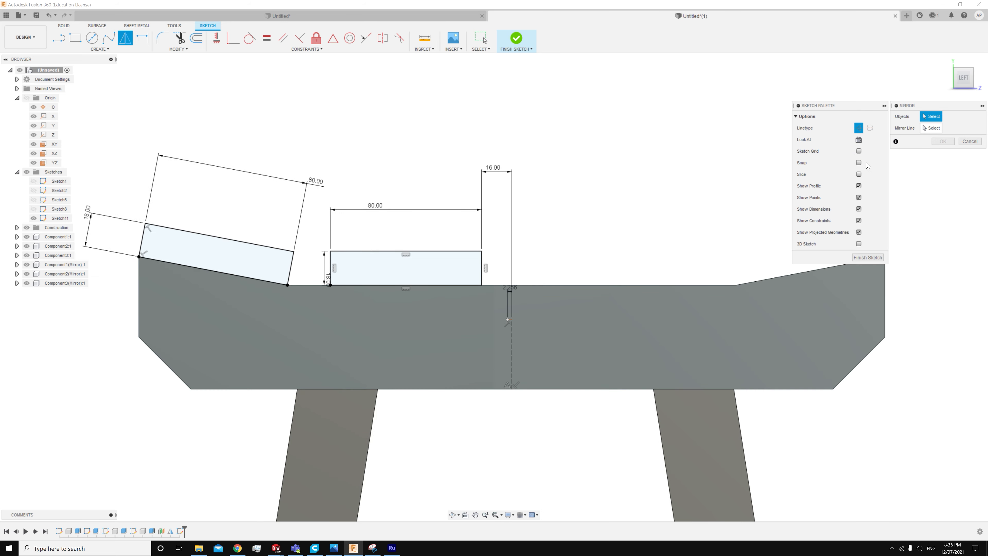
pyautogui.moveTo(132, 201)
pyautogui.mouseDown()
pyautogui.moveTo(417, 273)
pyautogui.moveTo(458, 299)
pyautogui.mouseUp()
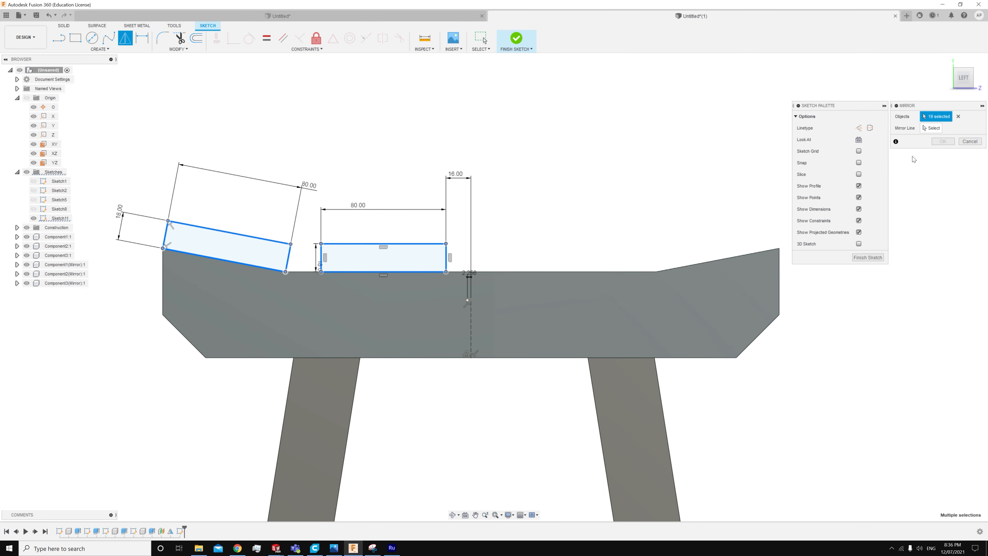
pyautogui.click(931, 128)
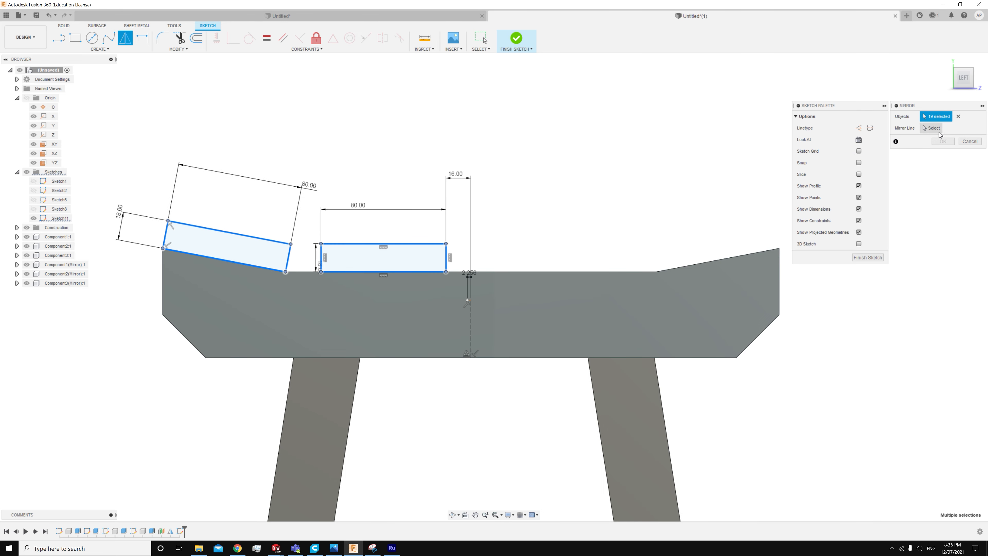
pyautogui.click(471, 336)
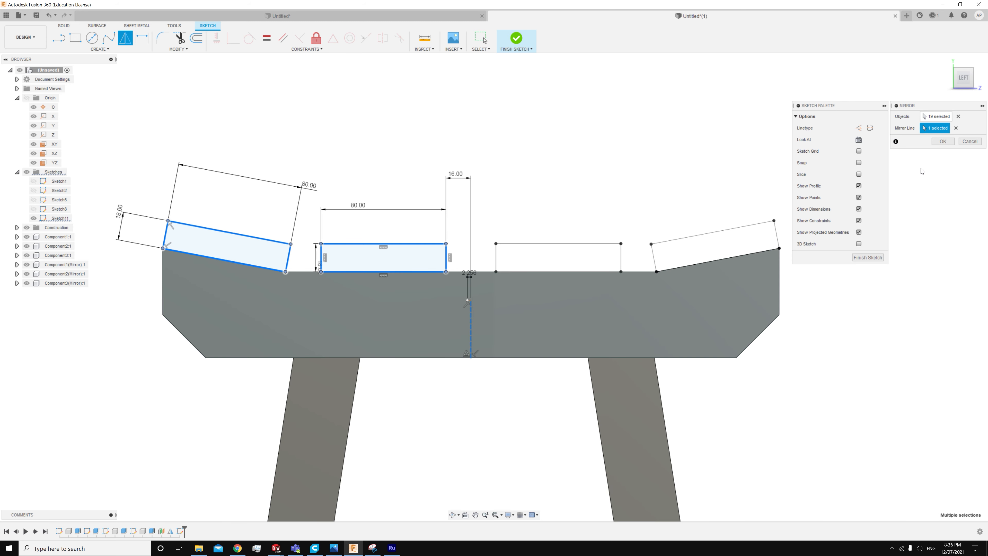
pyautogui.click(942, 141)
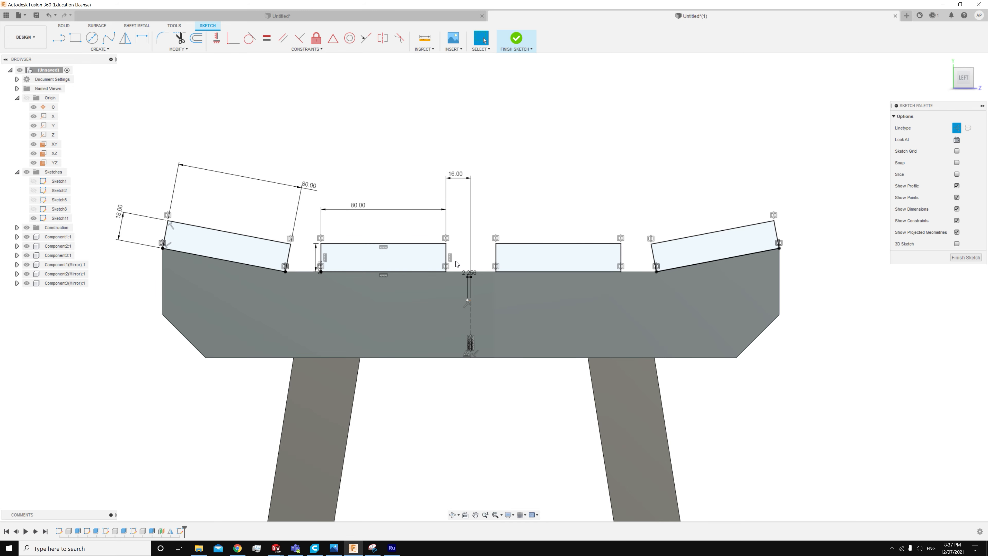
# Start an extrusion of all four seat slat profiles with the operation set to New Component
pyautogui.click(66, 28)
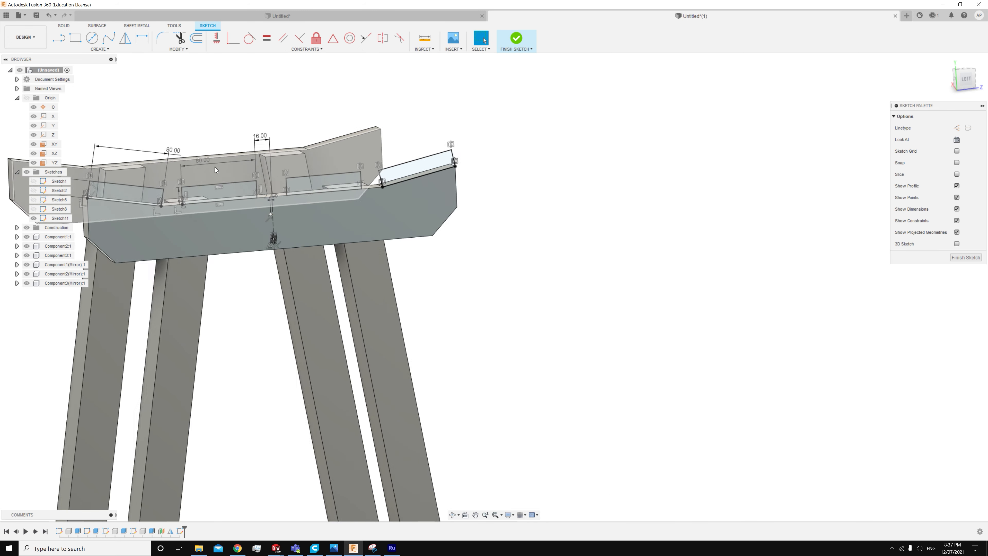
pyautogui.scroll(-3, 216, 170)
pyautogui.scroll(3, 162, 155)
pyautogui.press('e')
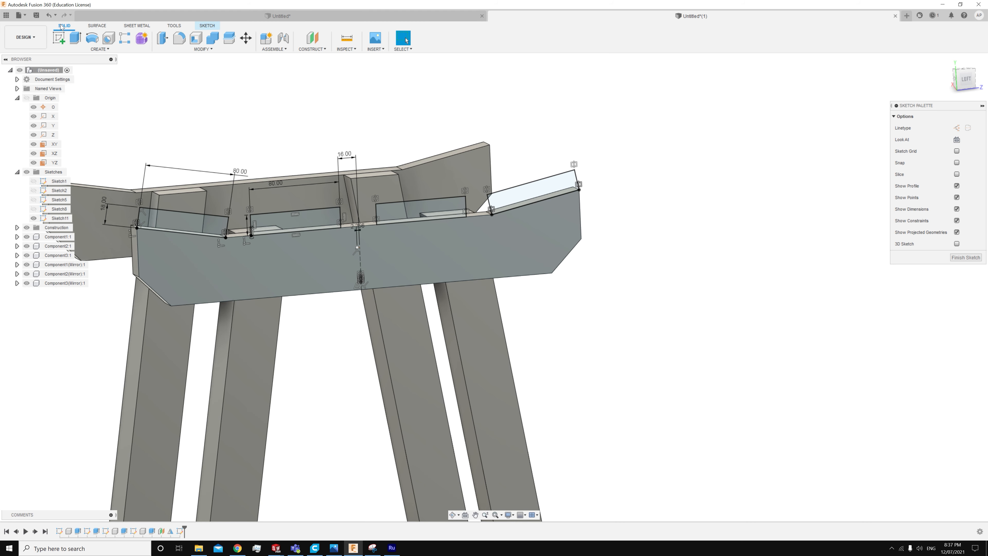
pyautogui.click(172, 221)
pyautogui.click(316, 222)
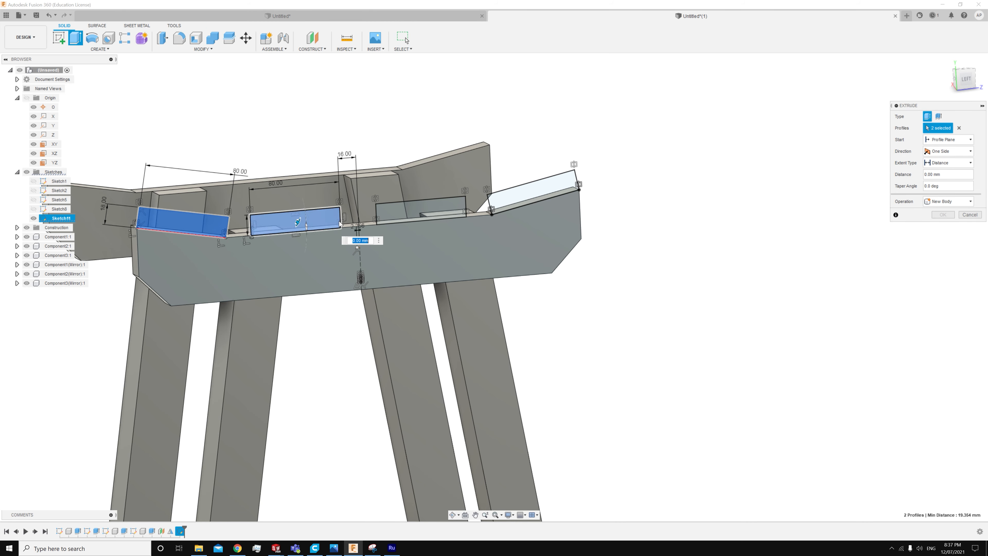
pyautogui.click(424, 212)
pyautogui.click(502, 203)
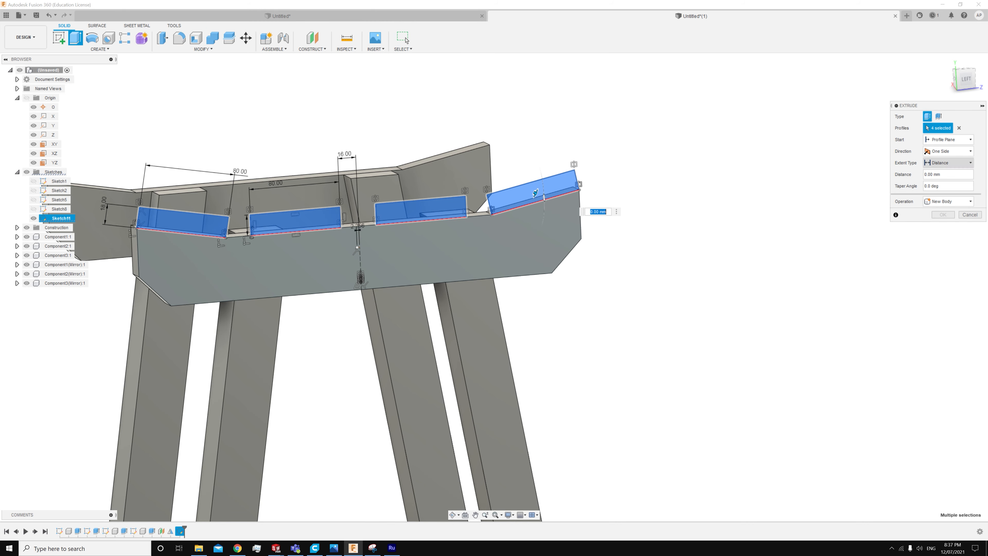
pyautogui.click(949, 201)
pyautogui.click(949, 245)
# Extrude the four seat slat profiles -300 mm as a new component so they span across both leg frames
pyautogui.keyDown('shift'); pyautogui.moveTo(639, 148); pyautogui.dragTo(615, 144, button='middle'); pyautogui.keyUp('shift')
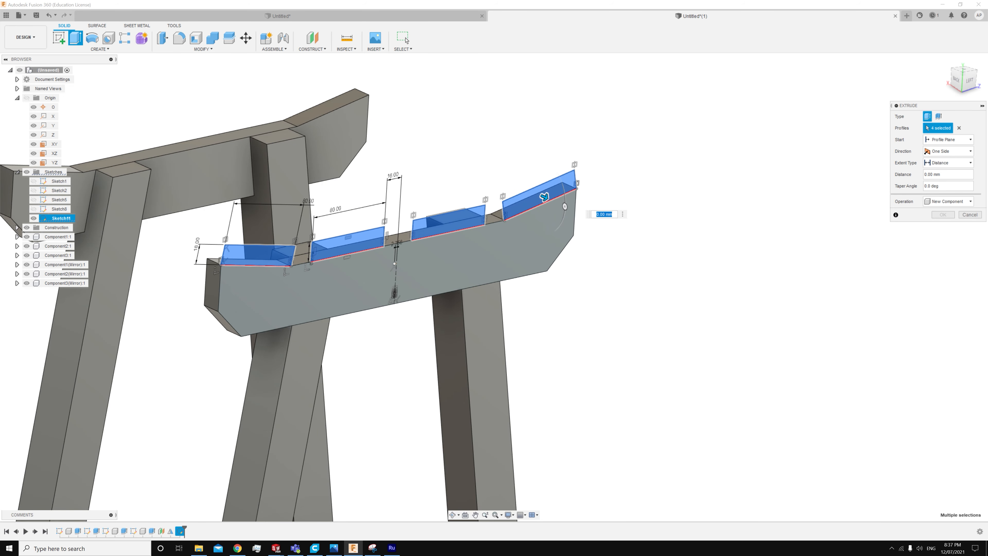
pyautogui.keyDown('shift'); pyautogui.moveTo(220, 200); pyautogui.dragTo(358, 223, button='middle'); pyautogui.keyUp('shift')
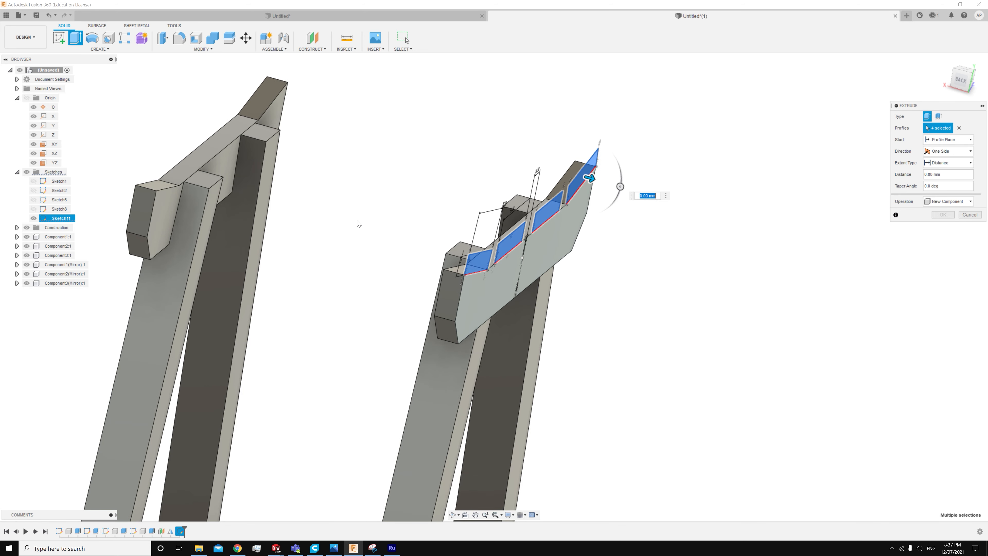
pyautogui.moveTo(595, 183); pyautogui.dragTo(264, 110)
pyautogui.keyDown('shift'); pyautogui.moveTo(223, 213); pyautogui.dragTo(328, 185, button='middle'); pyautogui.keyUp('shift')
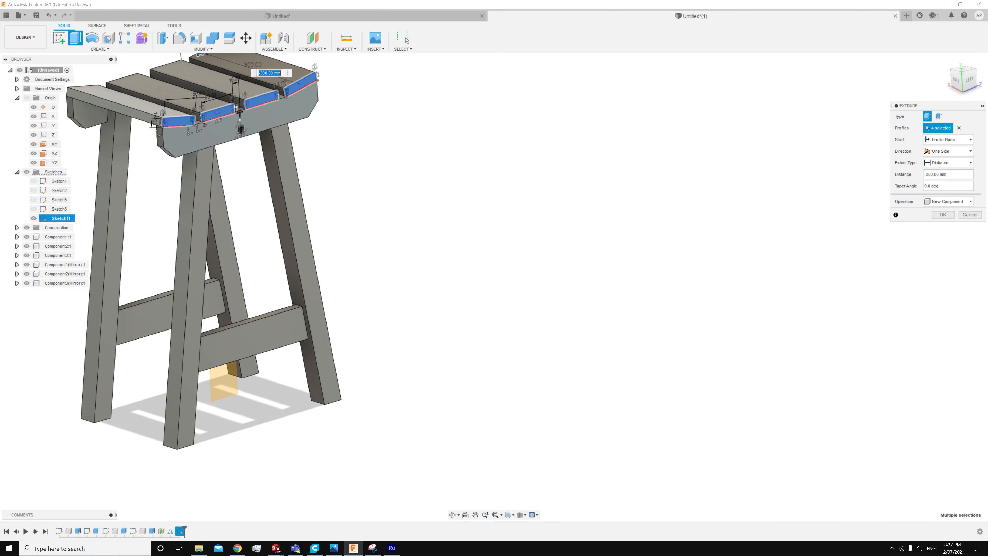
pyautogui.scroll(-4, 365, 238)
pyautogui.scroll(5, 215, 120)
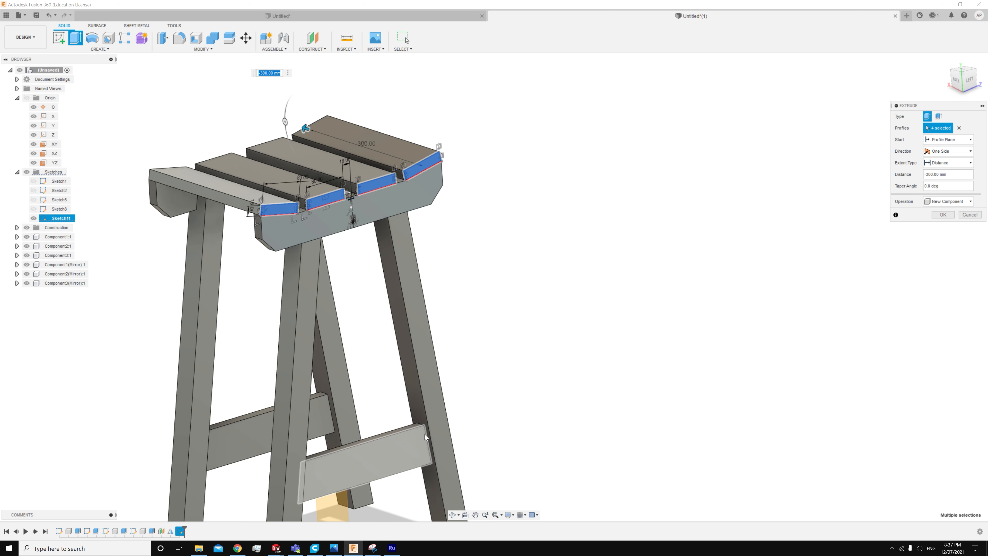
pyautogui.keyDown('shift'); pyautogui.moveTo(229, 165); pyautogui.dragTo(260, 171, button='middle'); pyautogui.keyUp('shift')
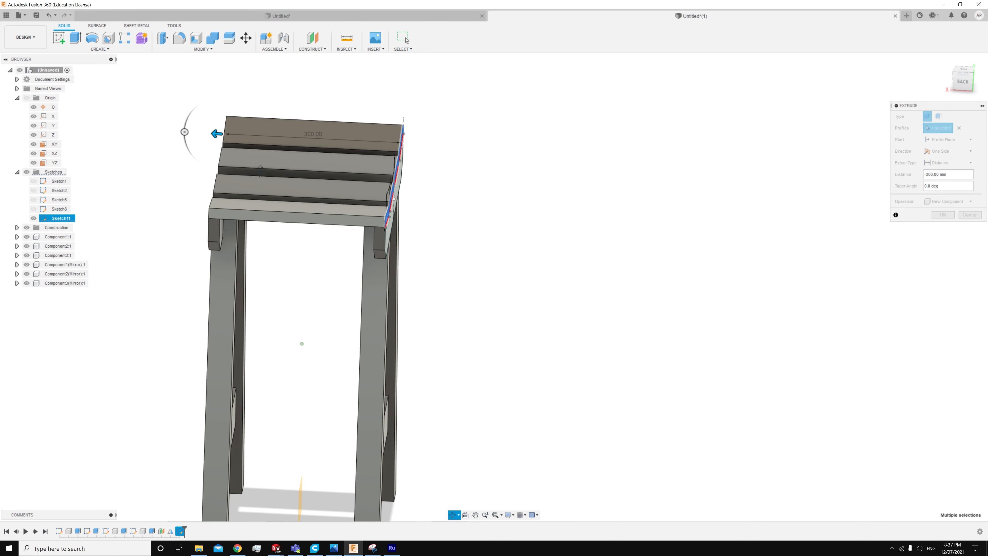
pyautogui.keyDown('shift'); pyautogui.moveTo(260, 171); pyautogui.dragTo(261, 171, button='middle'); pyautogui.keyUp('shift')
pyautogui.keyDown('shift'); pyautogui.moveTo(326, 112); pyautogui.dragTo(361, 113, button='middle'); pyautogui.keyUp('shift')
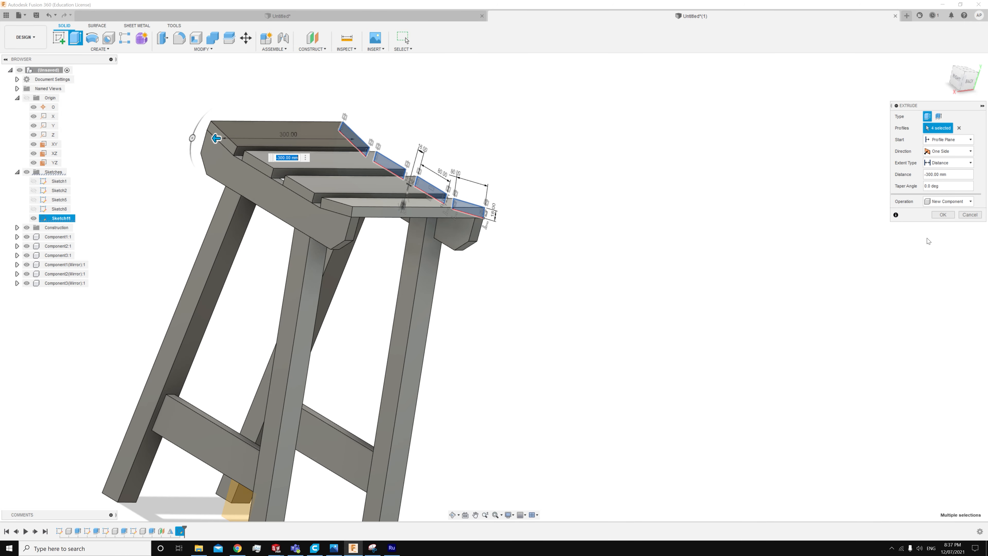
pyautogui.click(946, 216)
# Start a sketch on a front leg's outer face and draw a rectangle about 214 mm by 86 mm between the two front legs
pyautogui.keyDown('shift'); pyautogui.moveTo(669, 188); pyautogui.dragTo(382, 404, button='middle'); pyautogui.keyUp('shift')
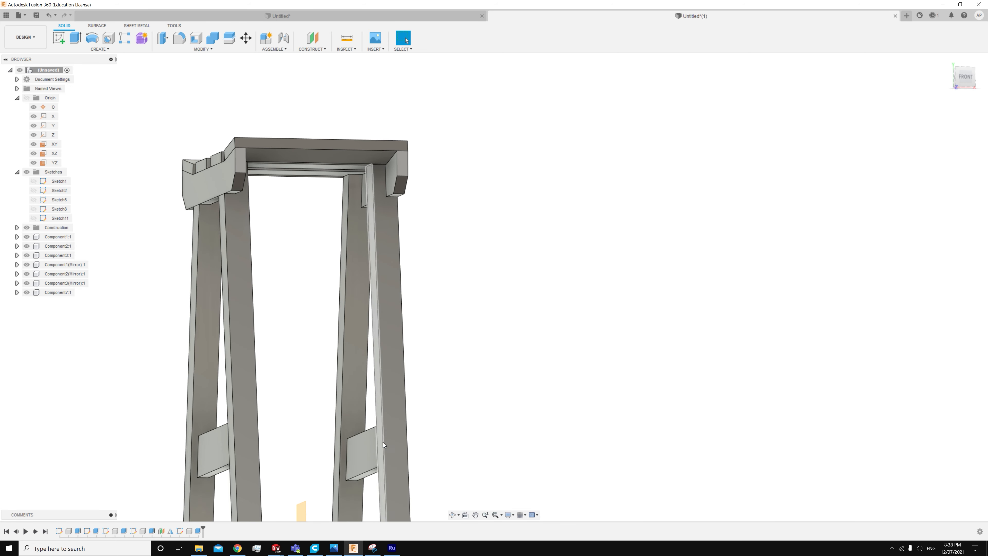
pyautogui.keyDown('shift'); pyautogui.moveTo(356, 305); pyautogui.dragTo(315, 316, button='middle'); pyautogui.keyUp('shift')
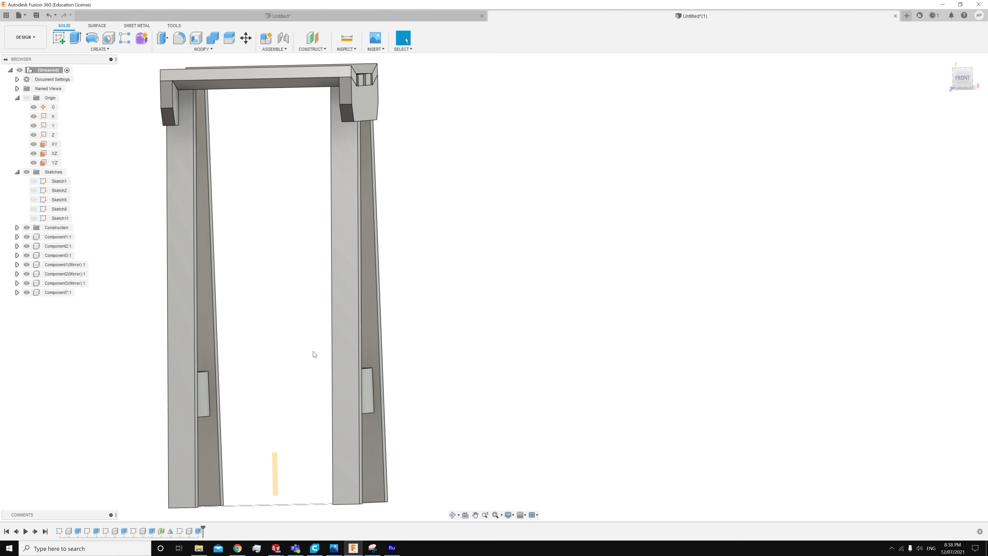
pyautogui.keyDown('shift'); pyautogui.moveTo(337, 351); pyautogui.dragTo(352, 365, button='middle'); pyautogui.keyUp('shift')
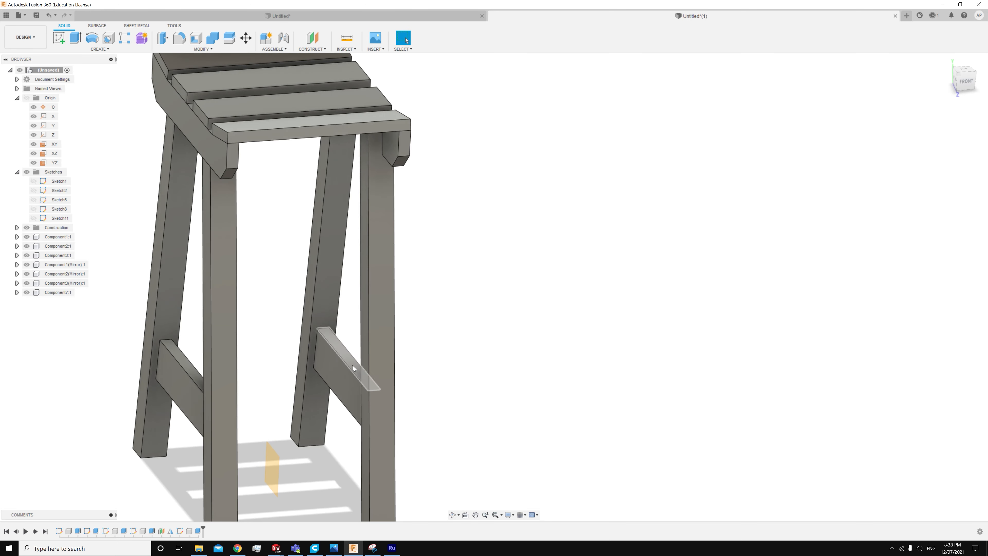
pyautogui.click(966, 81)
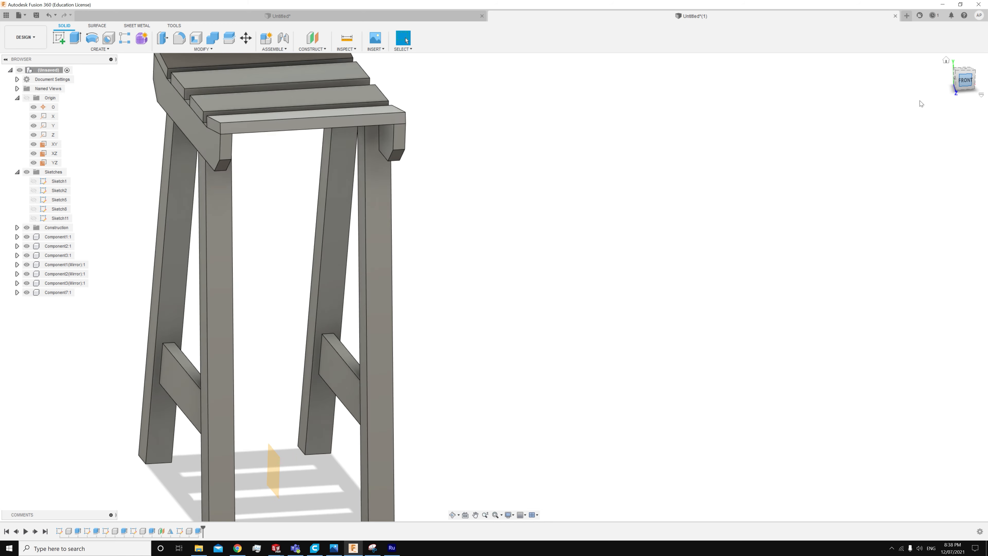
pyautogui.click(204, 377)
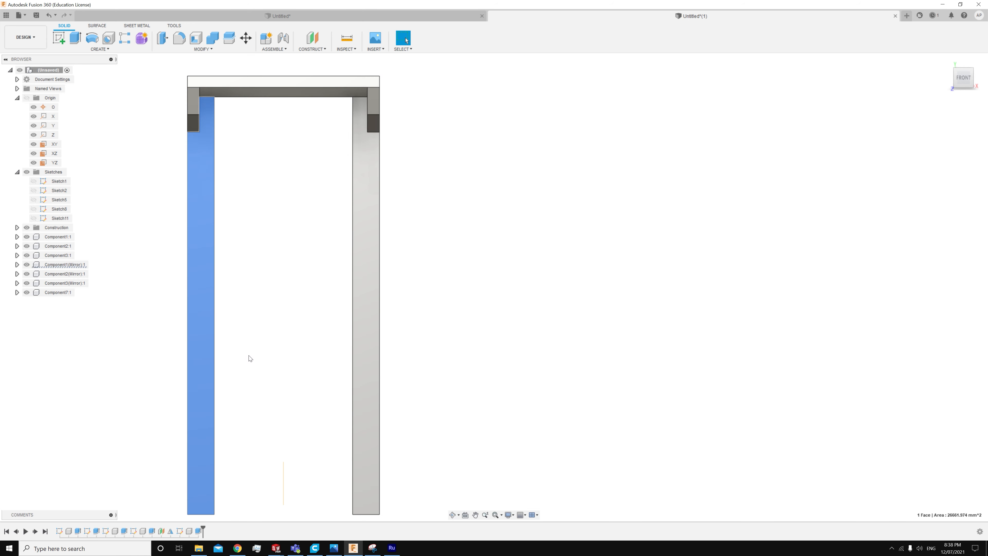
pyautogui.click(59, 39)
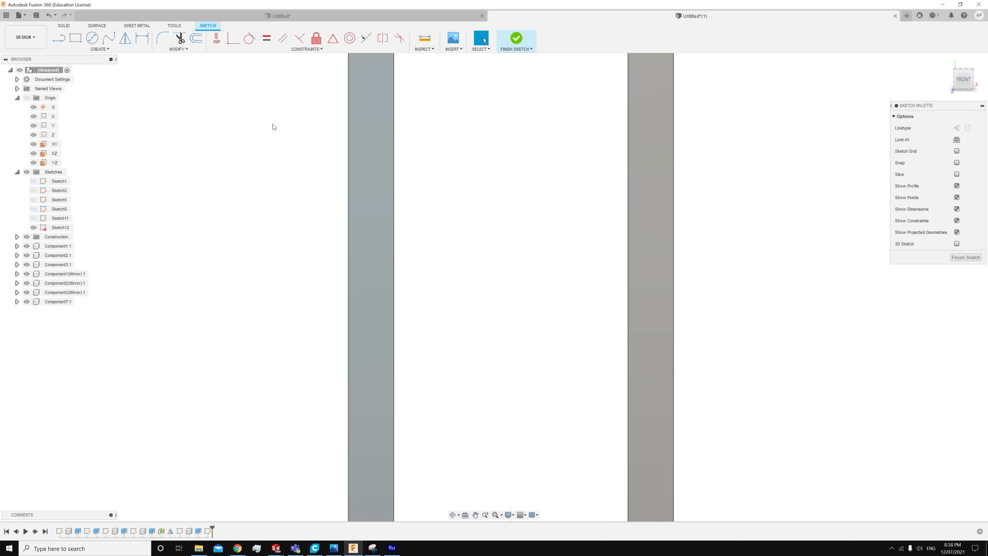
pyautogui.click(74, 40)
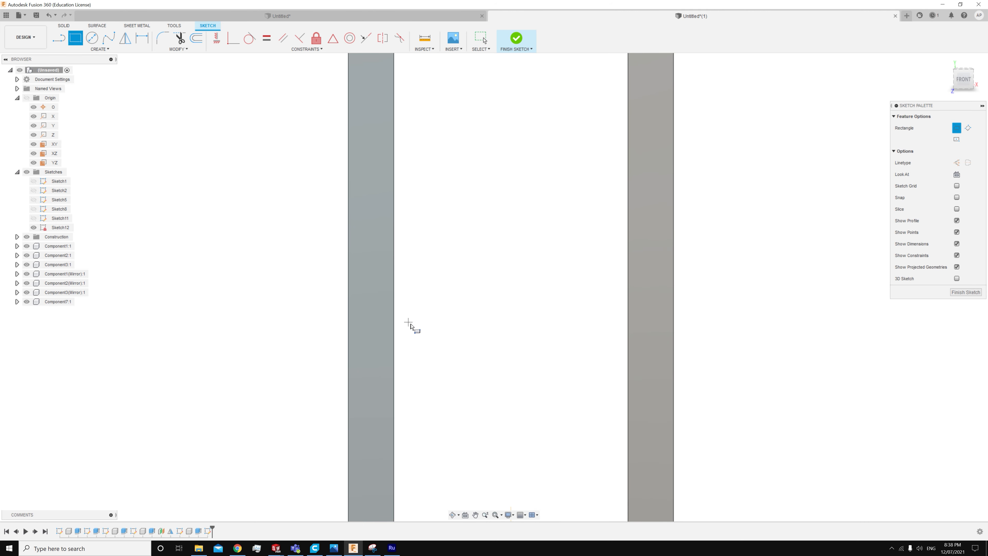
pyautogui.click(396, 342)
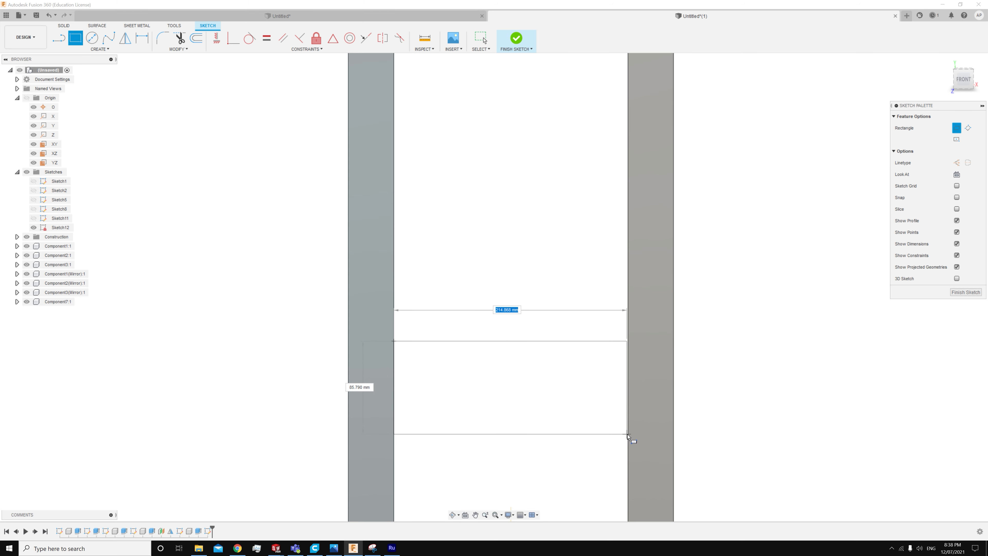
pyautogui.click(628, 436)
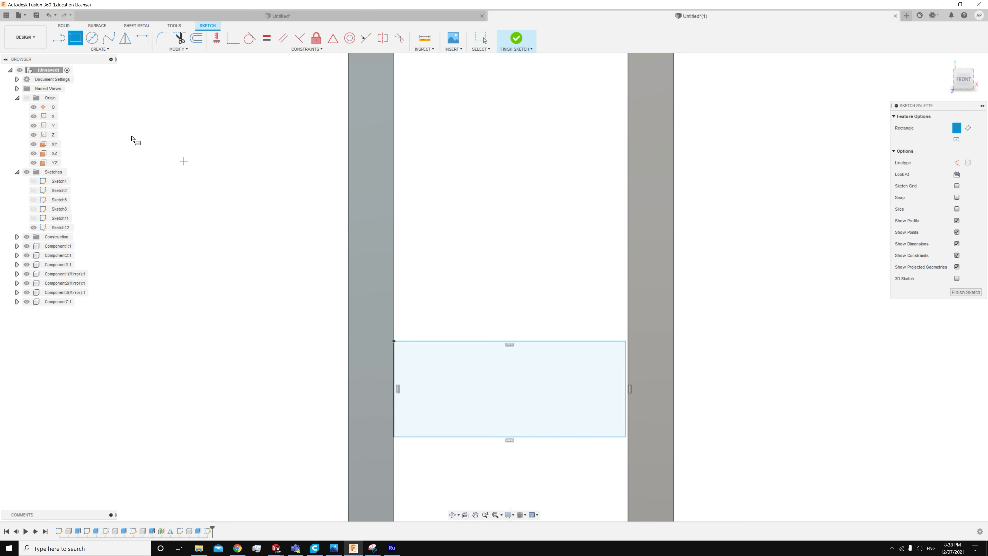
# Dimension the rectangle between the front legs to 216 mm wide and 70 mm high
pyautogui.click(142, 38)
pyautogui.click(499, 341)
pyautogui.click(495, 308)
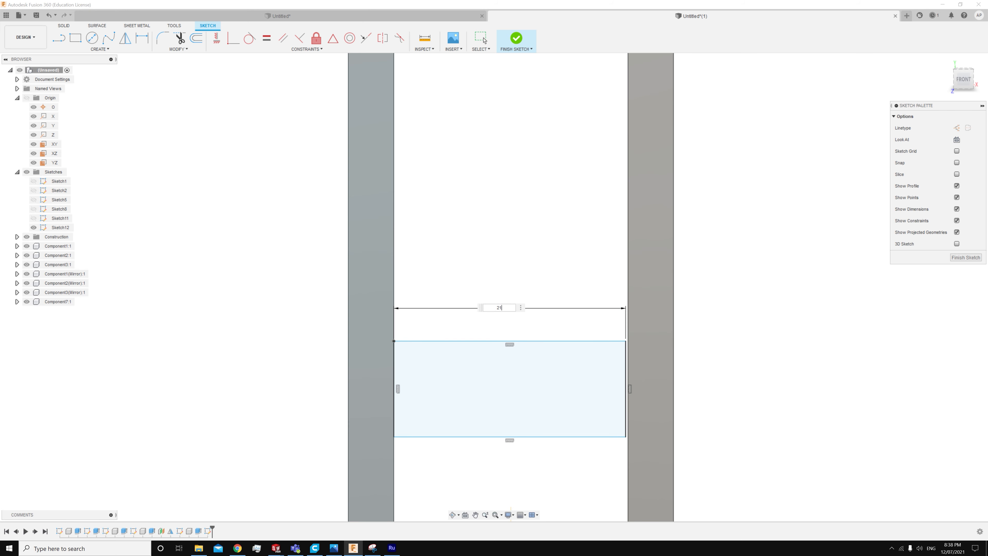
pyautogui.press('Return')
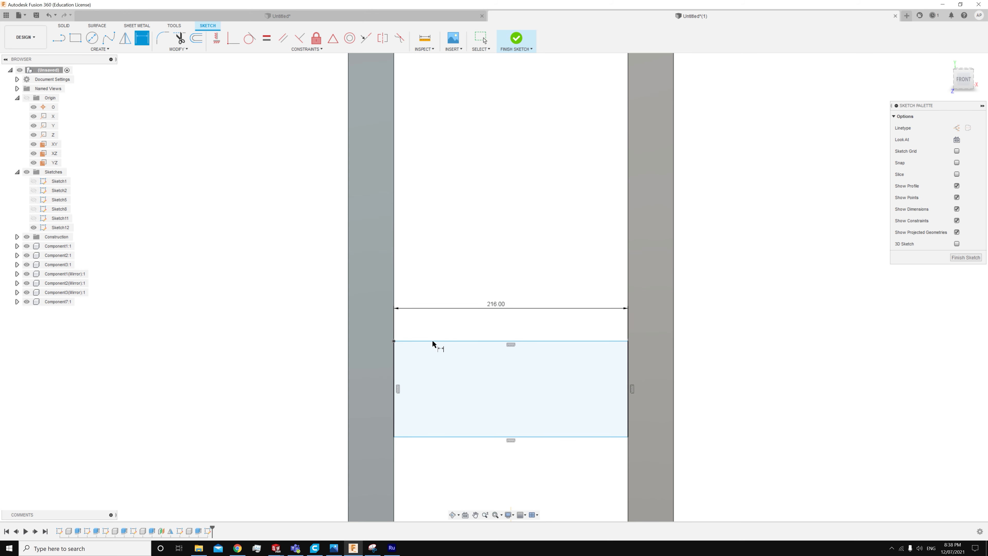
pyautogui.click(394, 360)
pyautogui.click(307, 362)
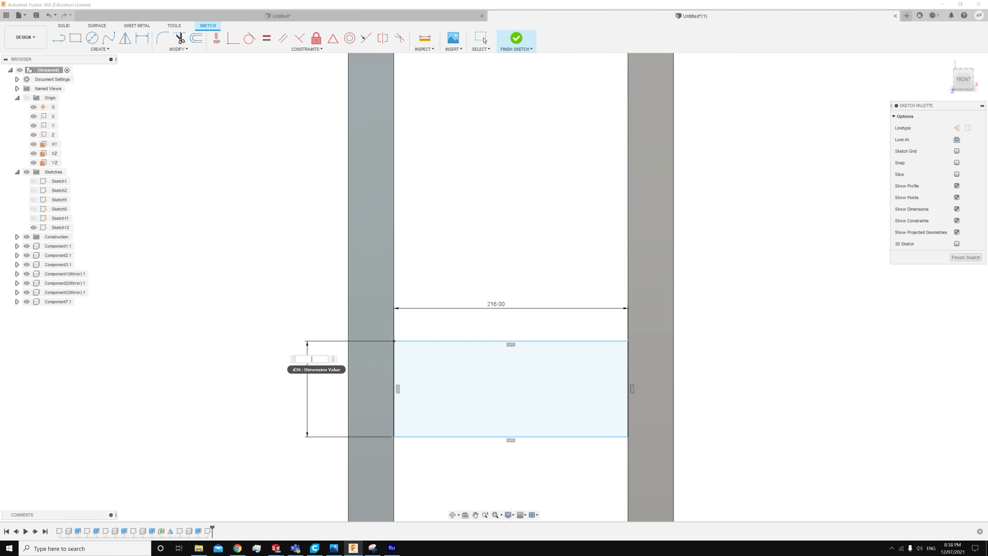
pyautogui.press('Return')
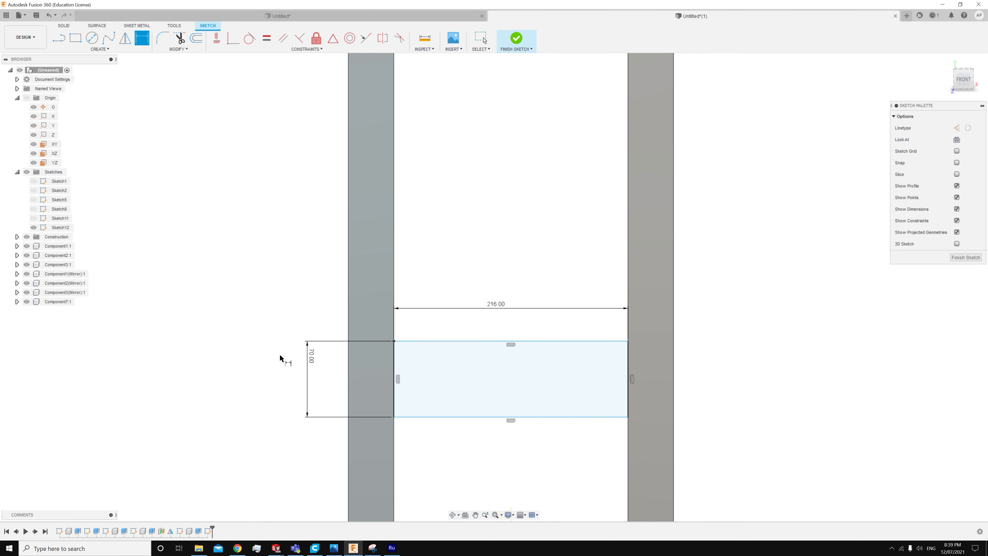
# Dimension the distance from the rectangle's lower edge to the bottom edge of the leg at 100 mm
pyautogui.scroll(-3, 281, 355)
pyautogui.click(359, 383)
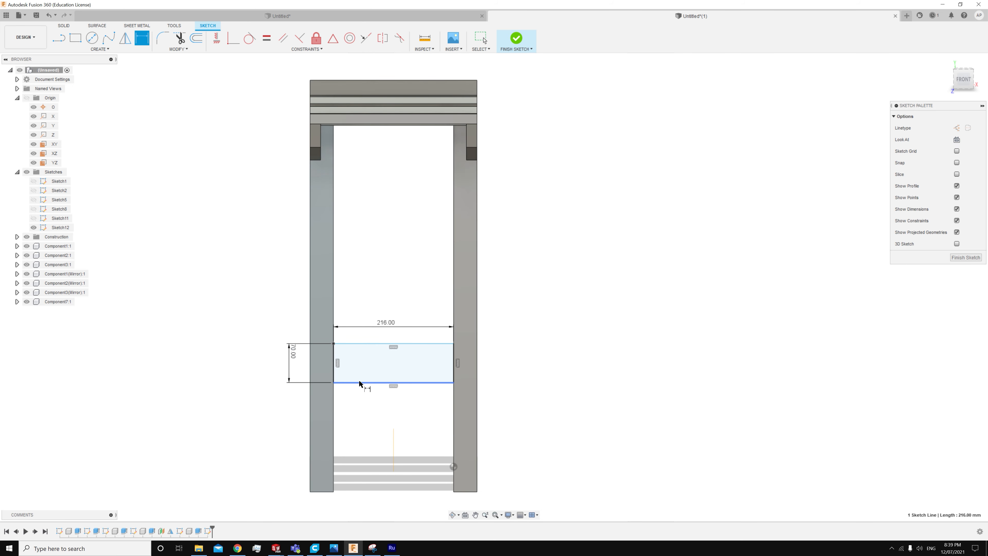
pyautogui.click(321, 493)
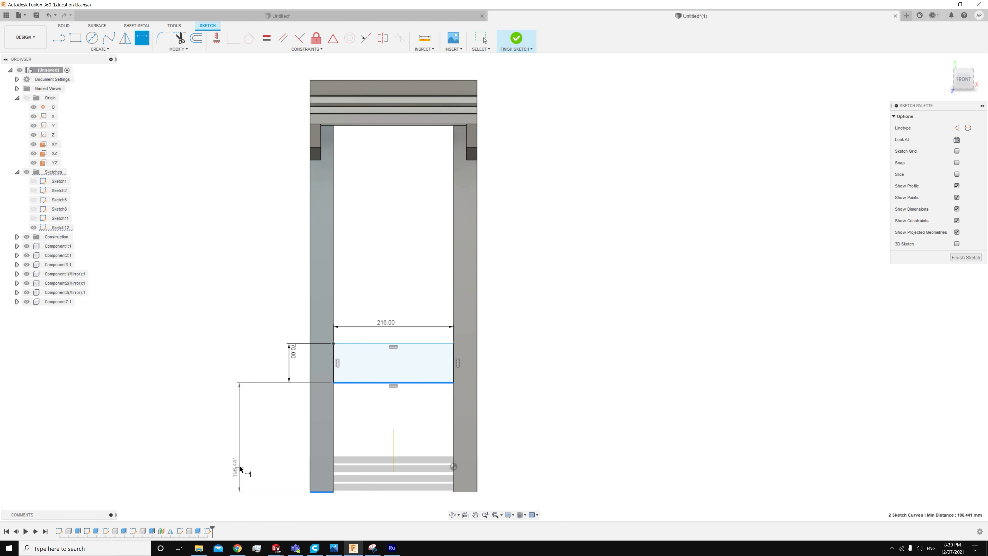
pyautogui.click(239, 465)
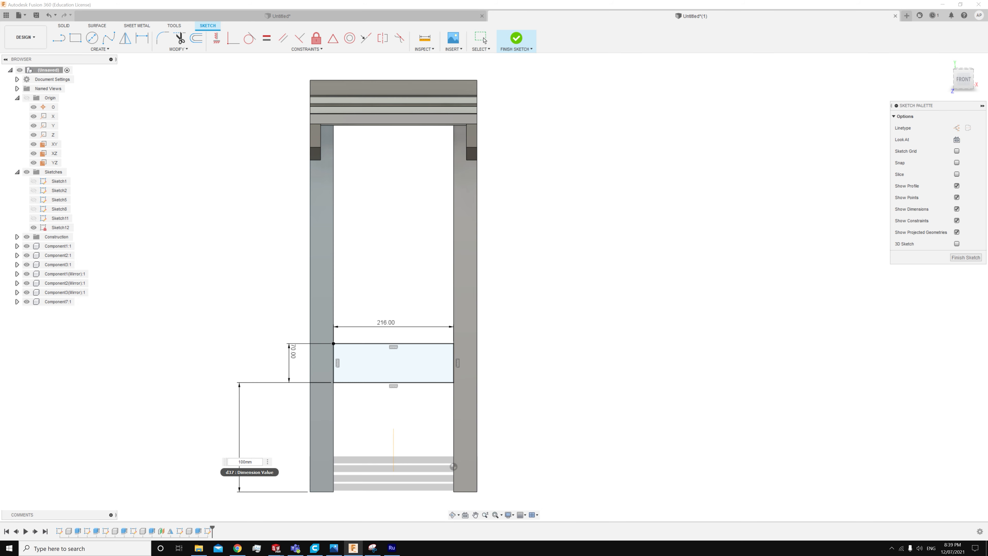
pyautogui.press('Return')
# Start an extrusion of the rectangle between the front legs with a distance of -20 mm
pyautogui.scroll(3, 418, 418)
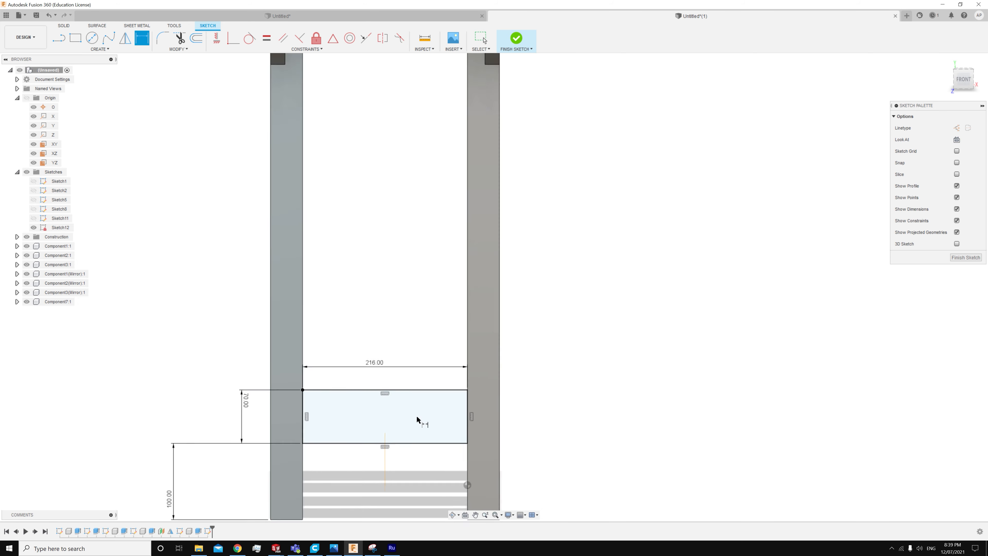
pyautogui.click(64, 26)
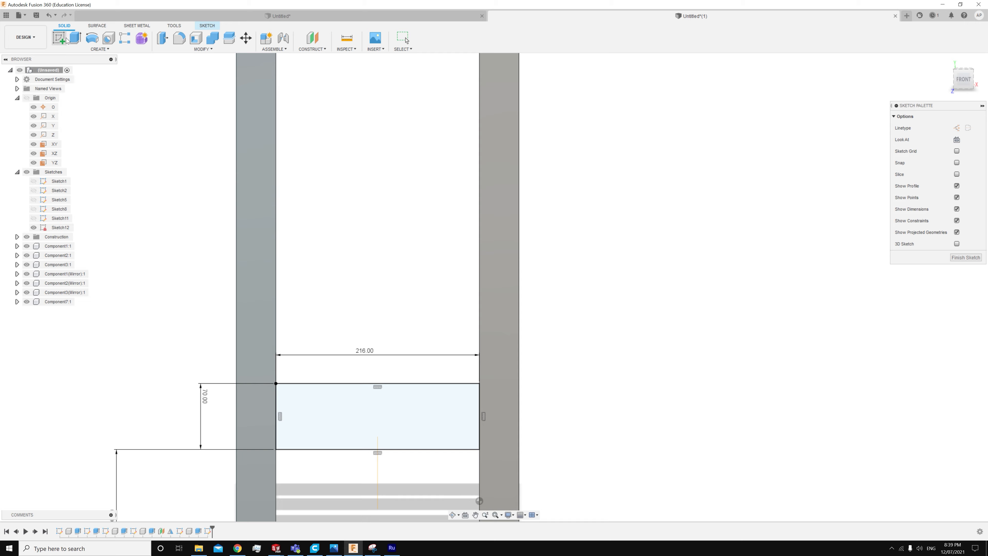
pyautogui.click(75, 37)
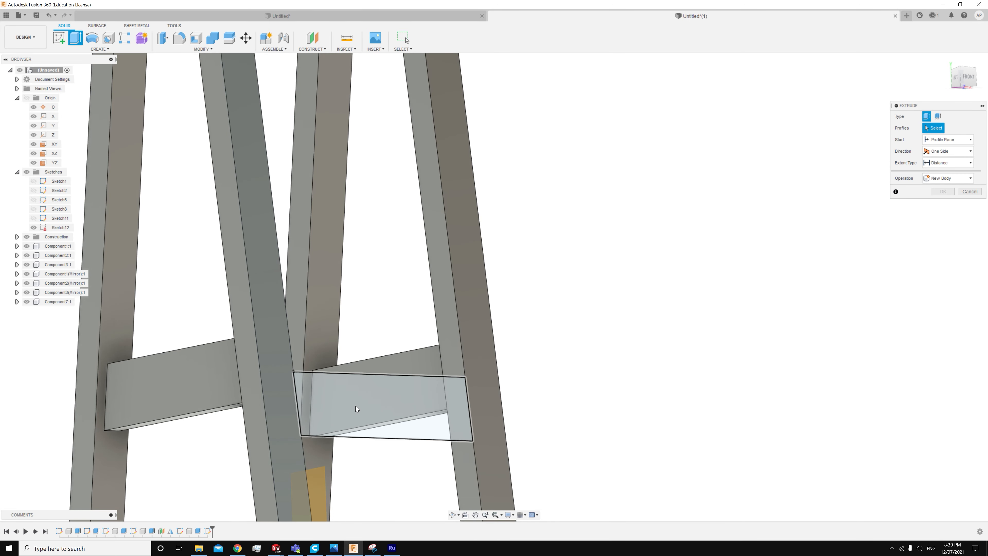
pyautogui.click(355, 405)
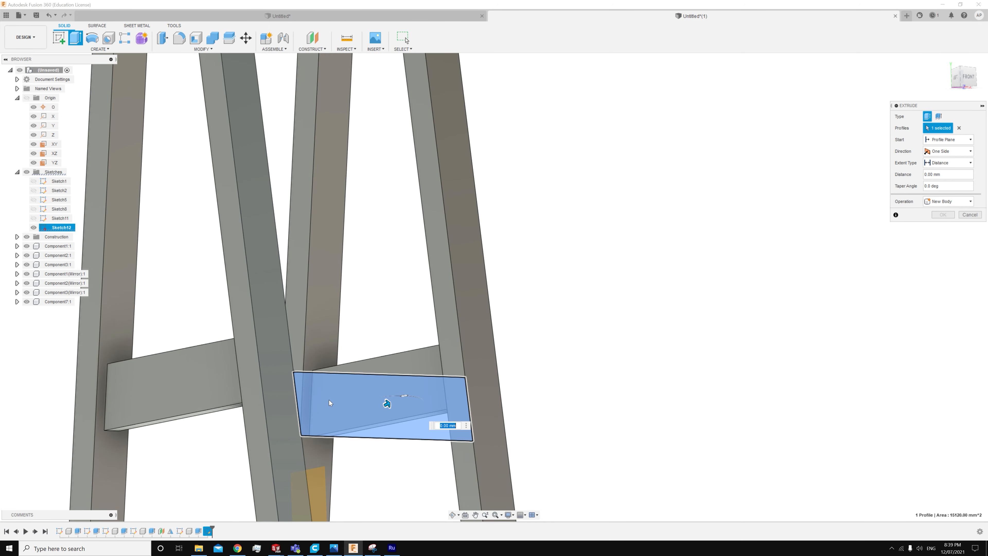
pyautogui.keyDown('shift'); pyautogui.moveTo(346, 403); pyautogui.dragTo(393, 403, button='middle'); pyautogui.keyUp('shift')
pyautogui.moveTo(402, 404); pyautogui.dragTo(395, 409)
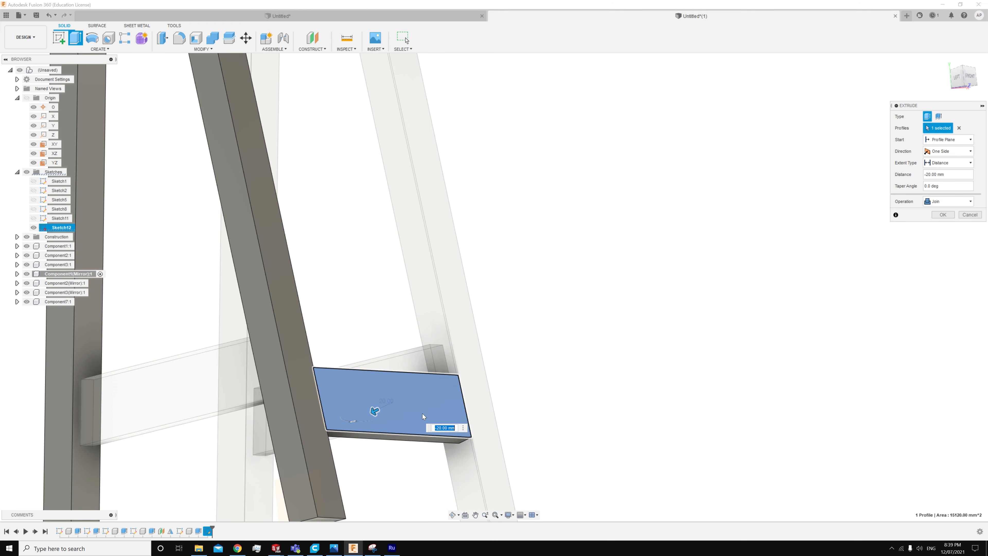
pyautogui.keyDown('shift'); pyautogui.moveTo(389, 395); pyautogui.dragTo(330, 389, button='middle'); pyautogui.keyUp('shift')
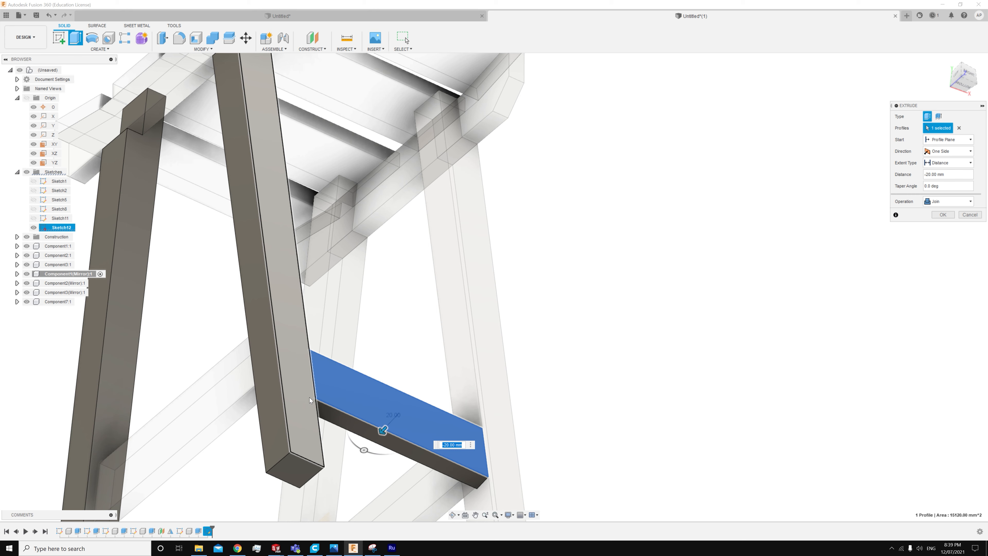
# Start the rail extrusion at an offset of -11.5 mm from the profile plane and set its distance to -19 mm
pyautogui.click(949, 141)
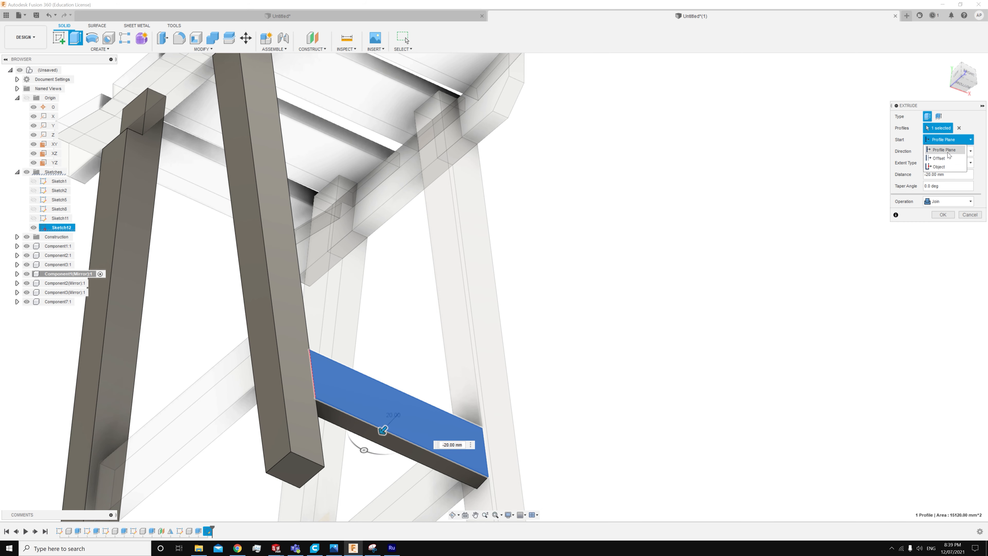
pyautogui.click(942, 154)
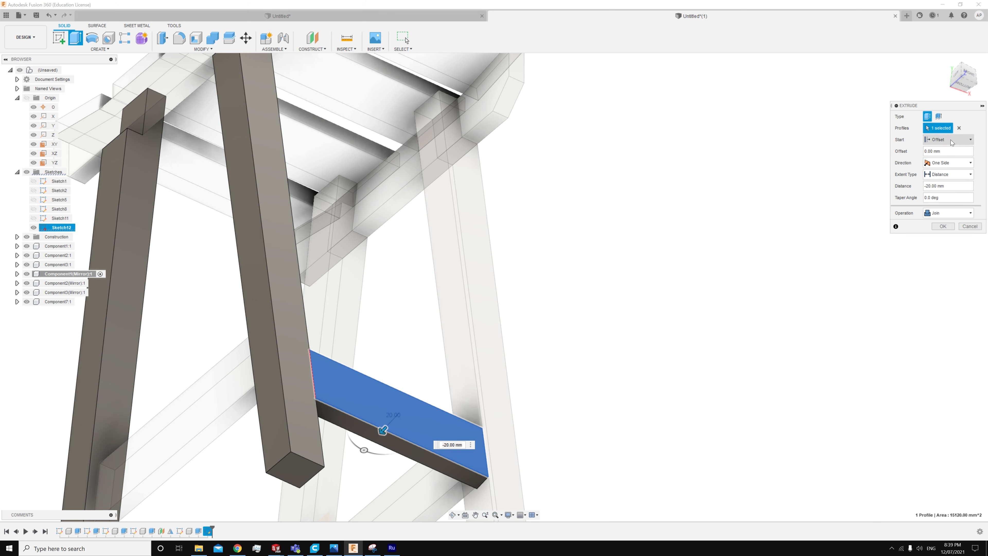
pyautogui.moveTo(949, 152); pyautogui.dragTo(915, 153)
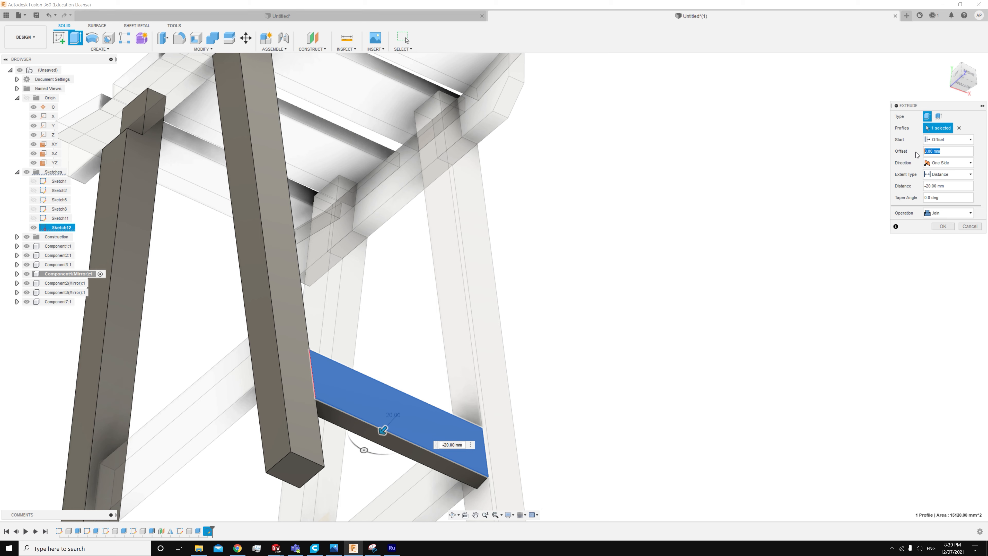
pyautogui.write('11.5mm')
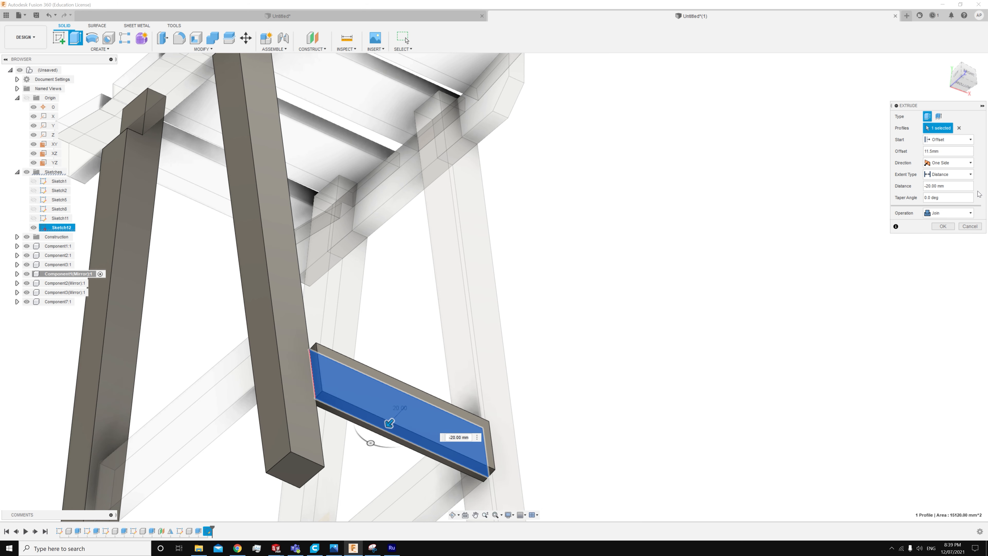
pyautogui.moveTo(971, 186); pyautogui.dragTo(884, 182)
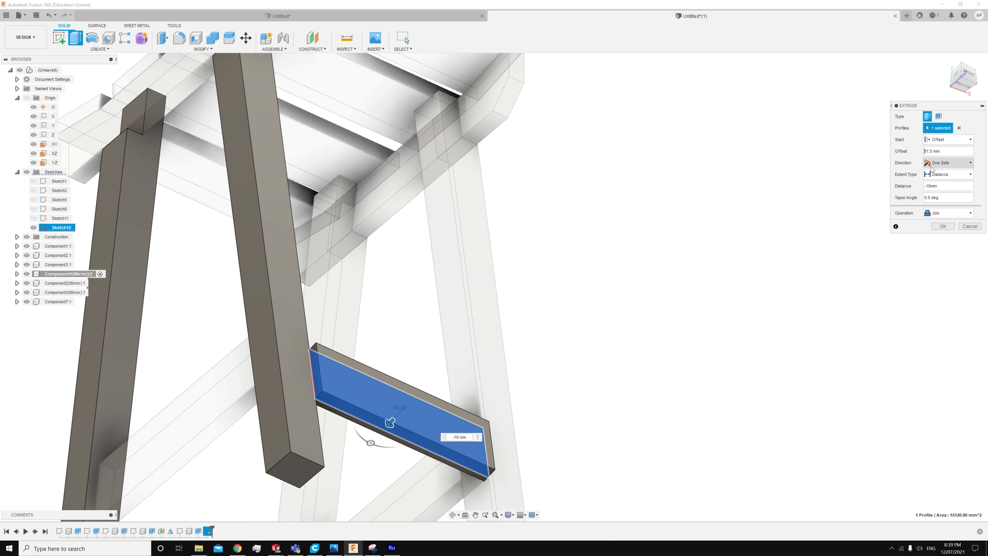
pyautogui.keyDown('shift'); pyautogui.moveTo(689, 242); pyautogui.dragTo(696, 244, button='middle'); pyautogui.keyUp('shift')
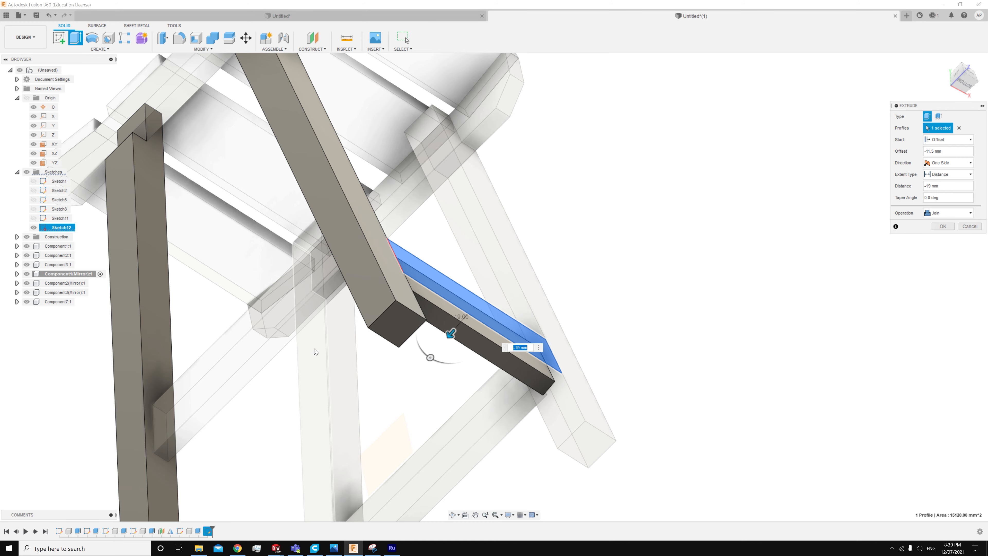
# Set the rail extrusion's operation to New Component and complete it
pyautogui.keyDown('shift'); pyautogui.moveTo(618, 411); pyautogui.dragTo(632, 410, button='middle'); pyautogui.keyUp('shift')
pyautogui.click(970, 213)
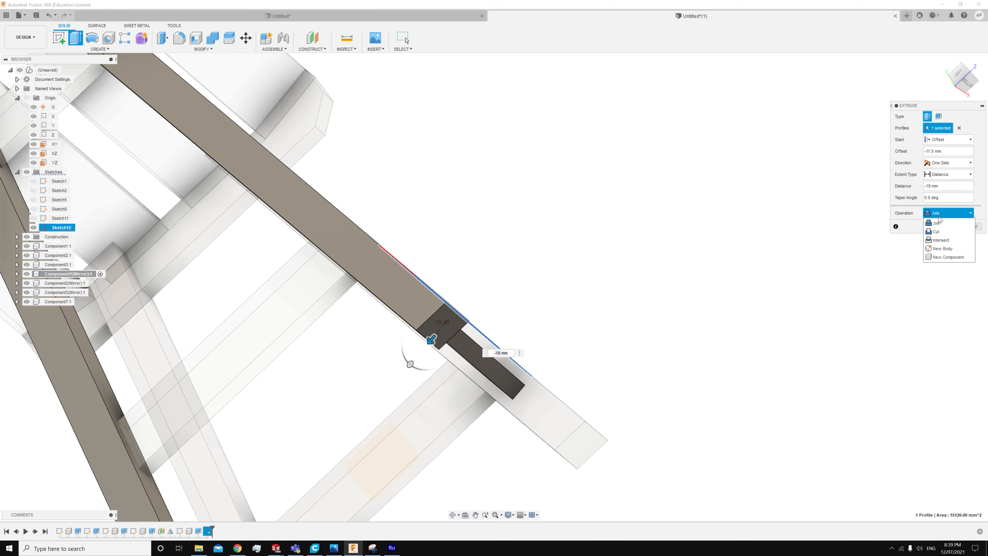
pyautogui.click(949, 258)
pyautogui.click(942, 227)
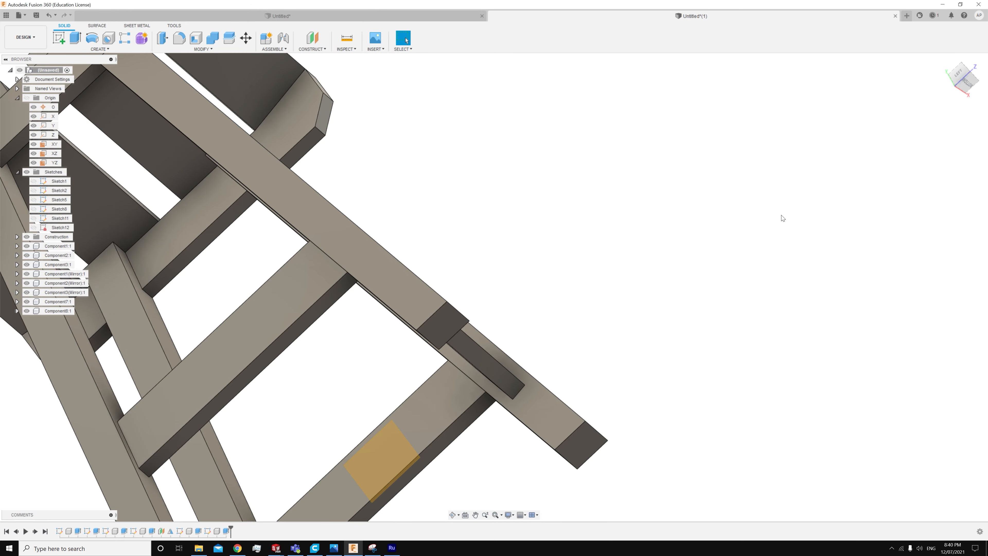
# Mirror the new rail component across the XY origin plane to the opposite pair of legs
pyautogui.keyDown('shift'); pyautogui.moveTo(730, 224); pyautogui.dragTo(562, 393, button='middle'); pyautogui.keyUp('shift')
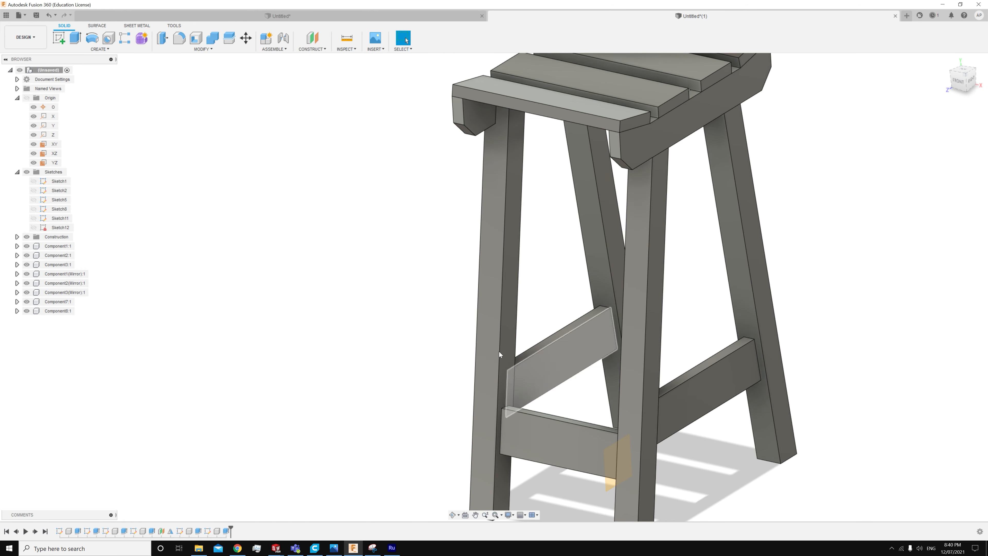
pyautogui.click(110, 49)
pyautogui.click(78, 238)
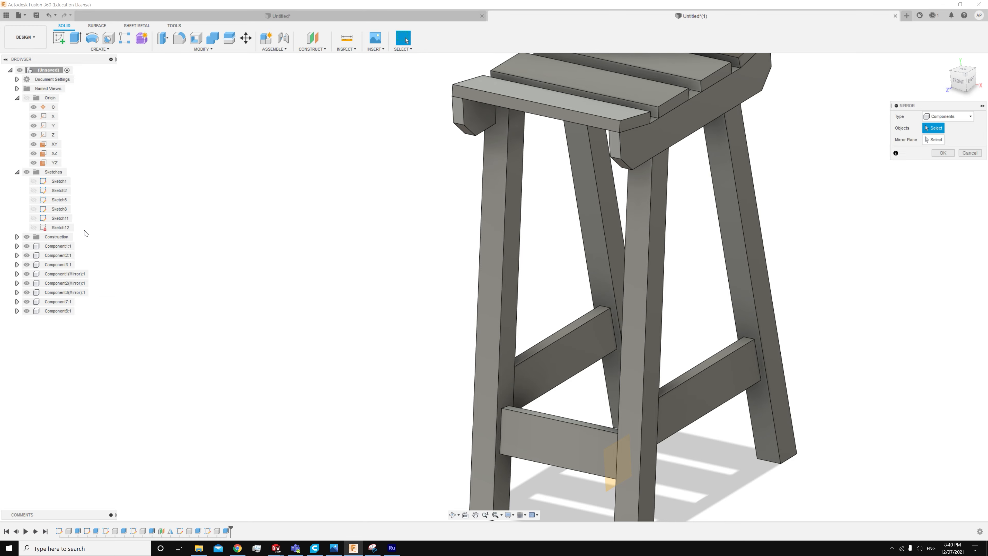
pyautogui.keyDown('shift'); pyautogui.moveTo(557, 350); pyautogui.dragTo(501, 396, button='middle'); pyautogui.keyUp('shift')
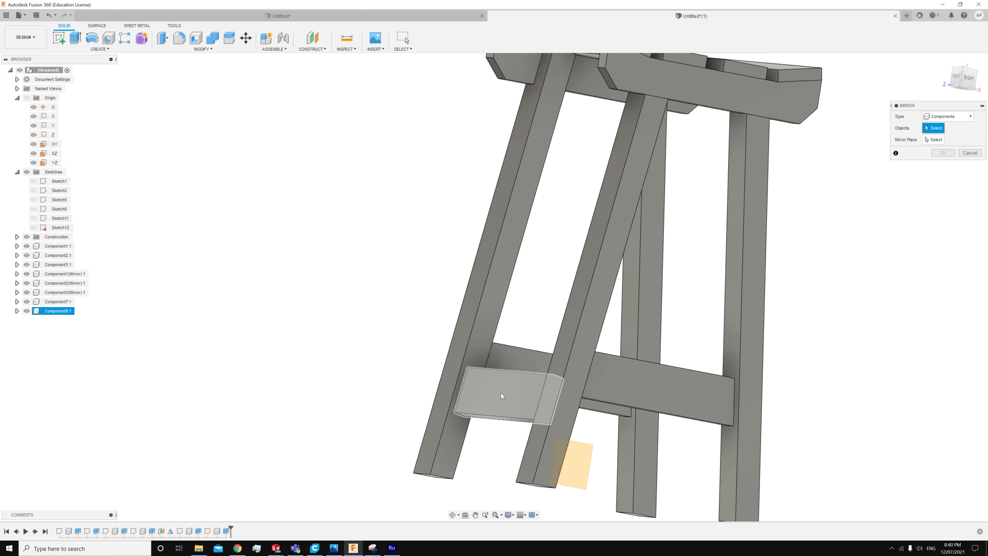
pyautogui.click(502, 395)
pyautogui.click(933, 139)
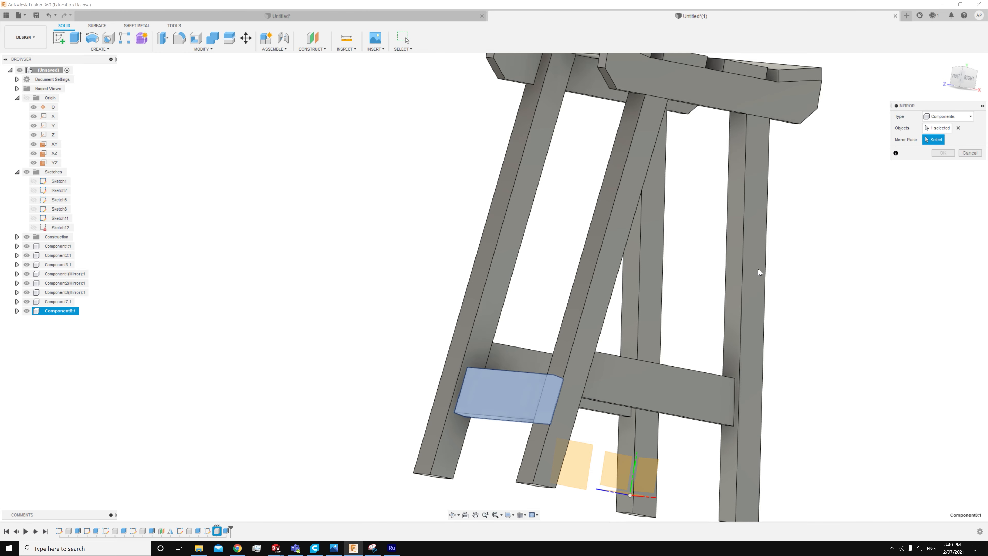
pyautogui.keyDown('shift'); pyautogui.moveTo(761, 271); pyautogui.dragTo(749, 289, button='middle'); pyautogui.keyUp('shift')
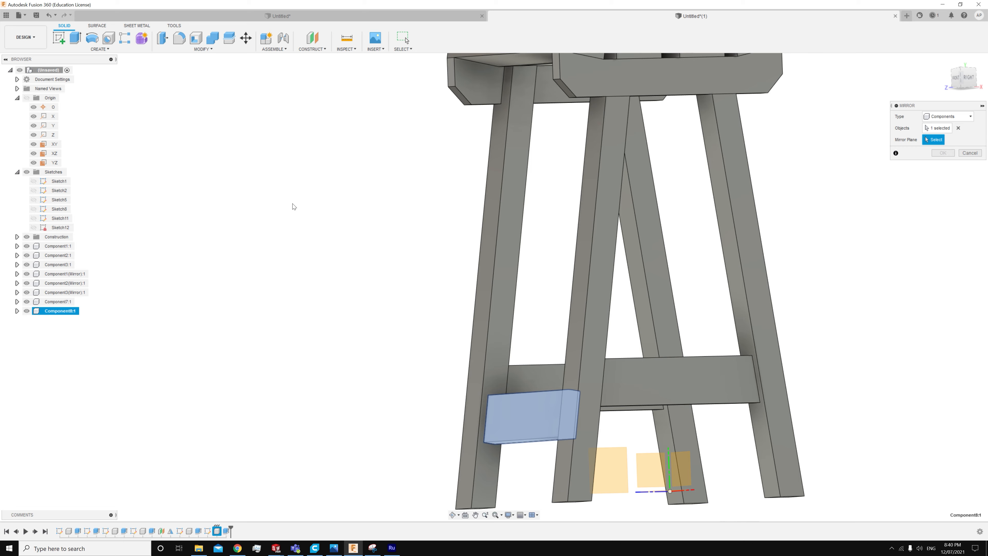
pyautogui.click(679, 465)
pyautogui.keyDown('shift'); pyautogui.moveTo(772, 286); pyautogui.dragTo(729, 280, button='middle'); pyautogui.keyUp('shift')
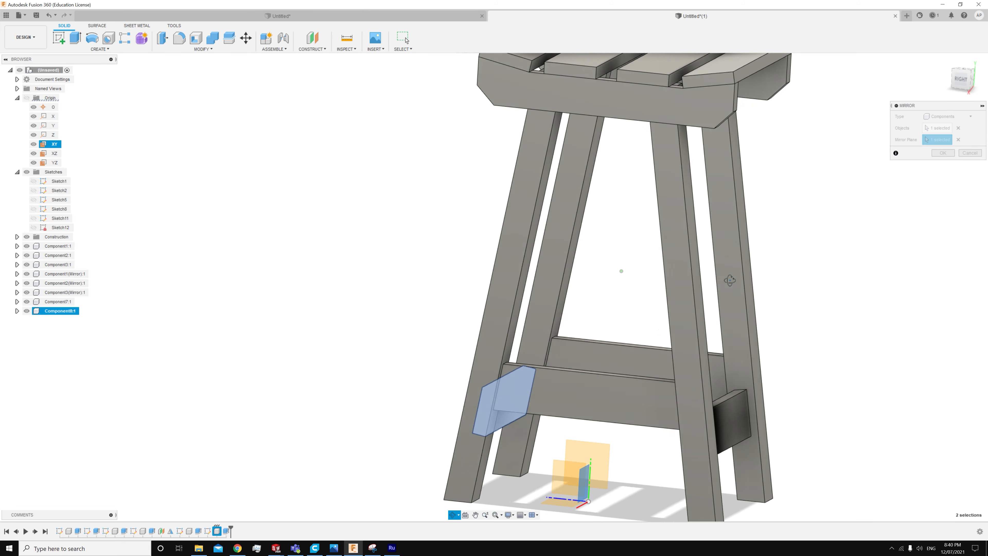
pyautogui.click(942, 153)
pyautogui.keyDown('shift'); pyautogui.moveTo(847, 218); pyautogui.dragTo(602, 166, button='middle'); pyautogui.keyUp('shift')
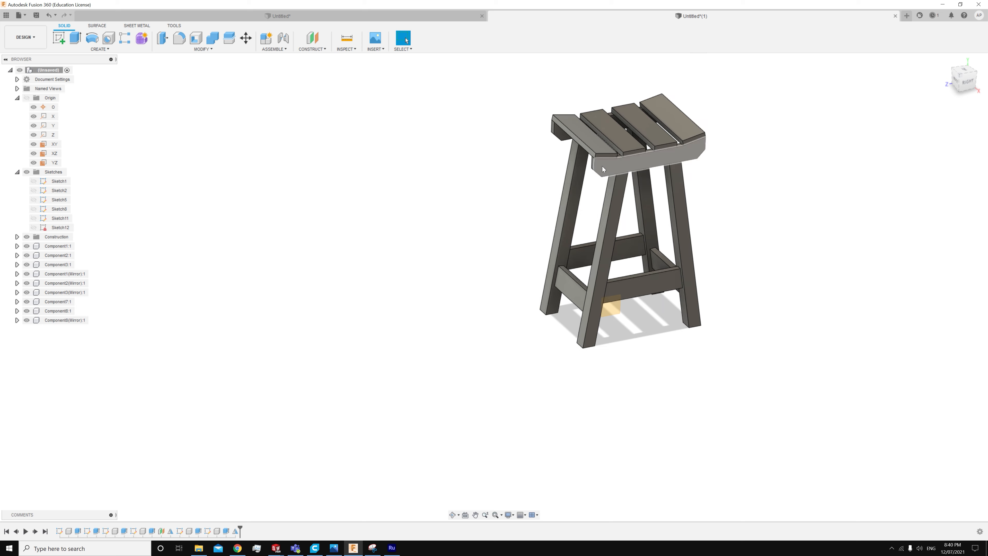
pyautogui.scroll(3, 640, 162)
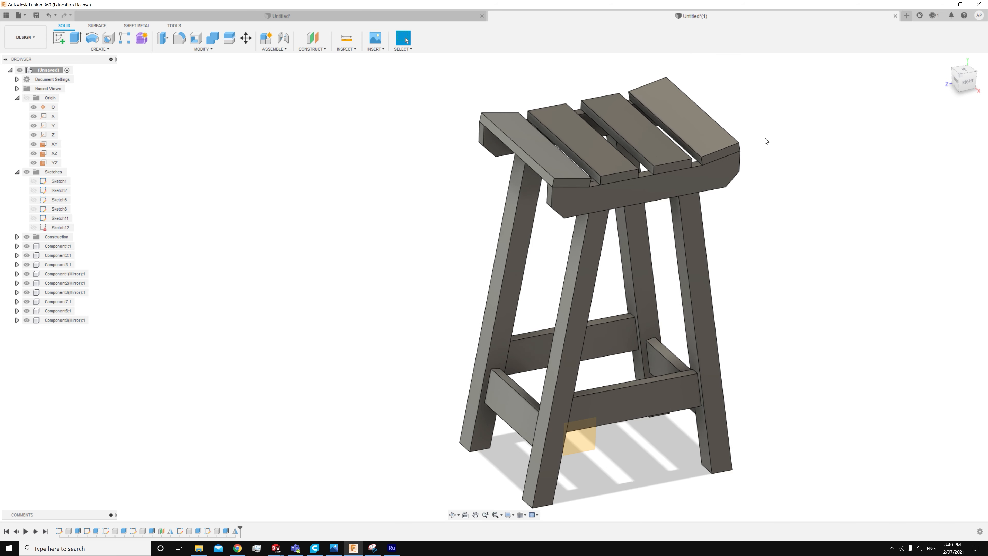